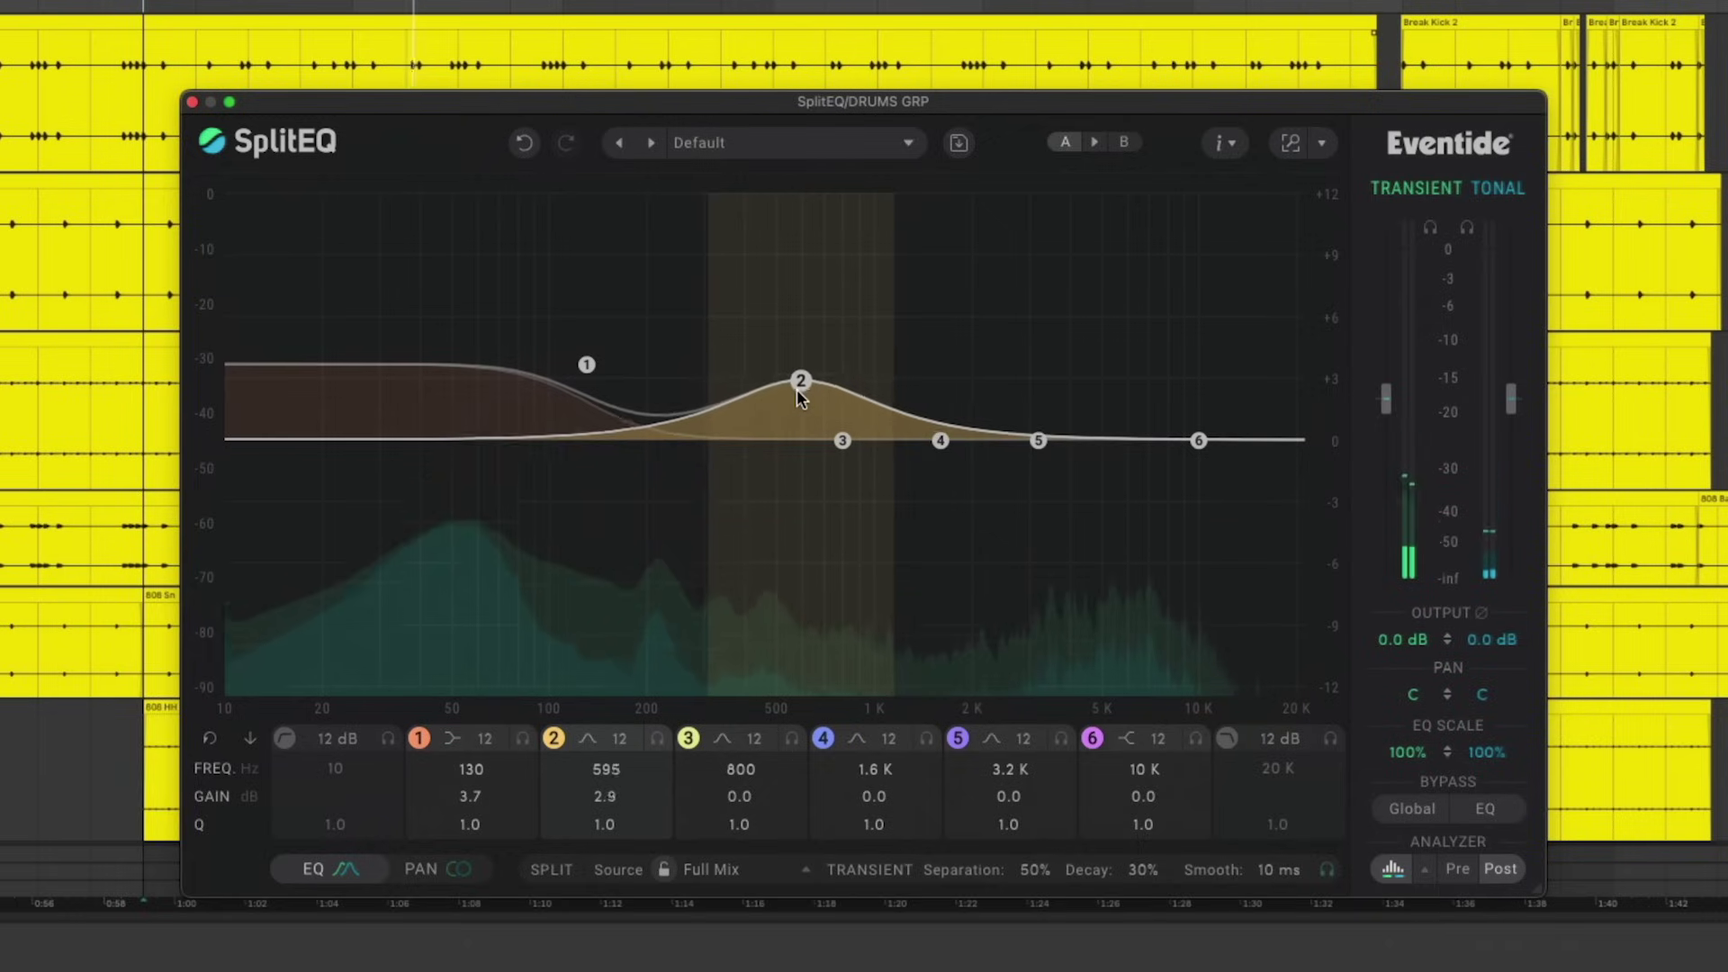
- Boost band 4 by about 2 dB at 2.6 kHz on the drum group and set its shape to High Shelf
{"action": "left_click_drag", "start_coordinate": [945, 443], "coordinate": [1010, 399]}
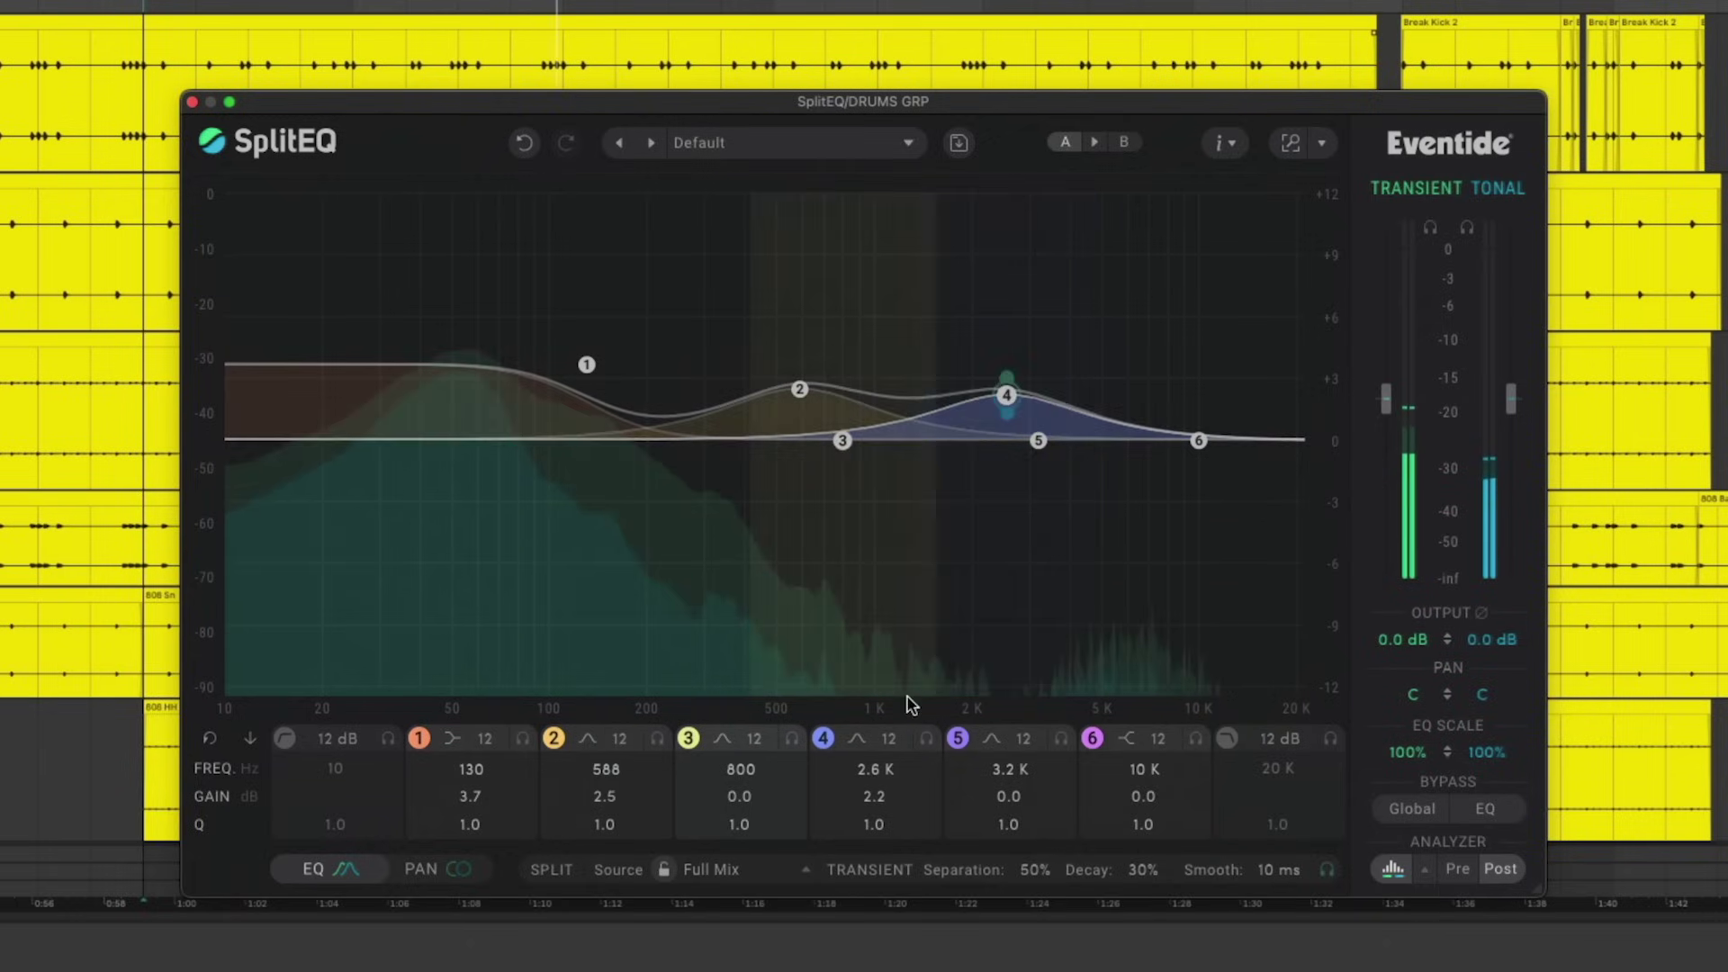
{"action": "left_click", "coordinate": [873, 737]}
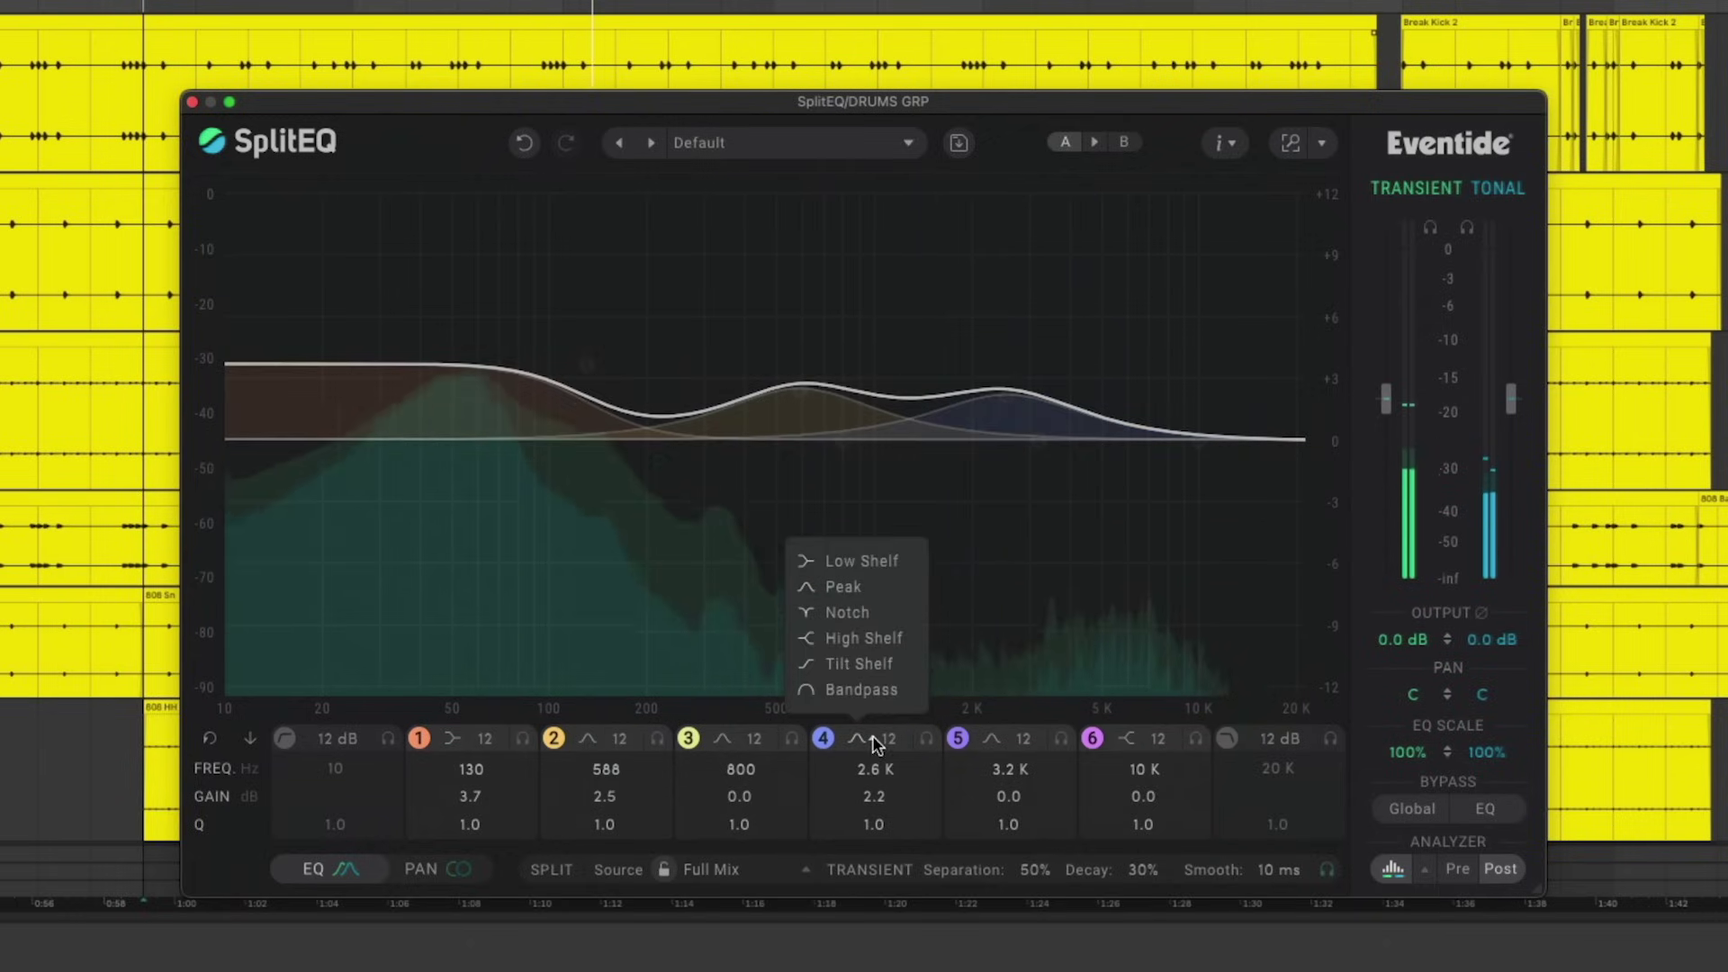
{"action": "left_click", "coordinate": [862, 637]}
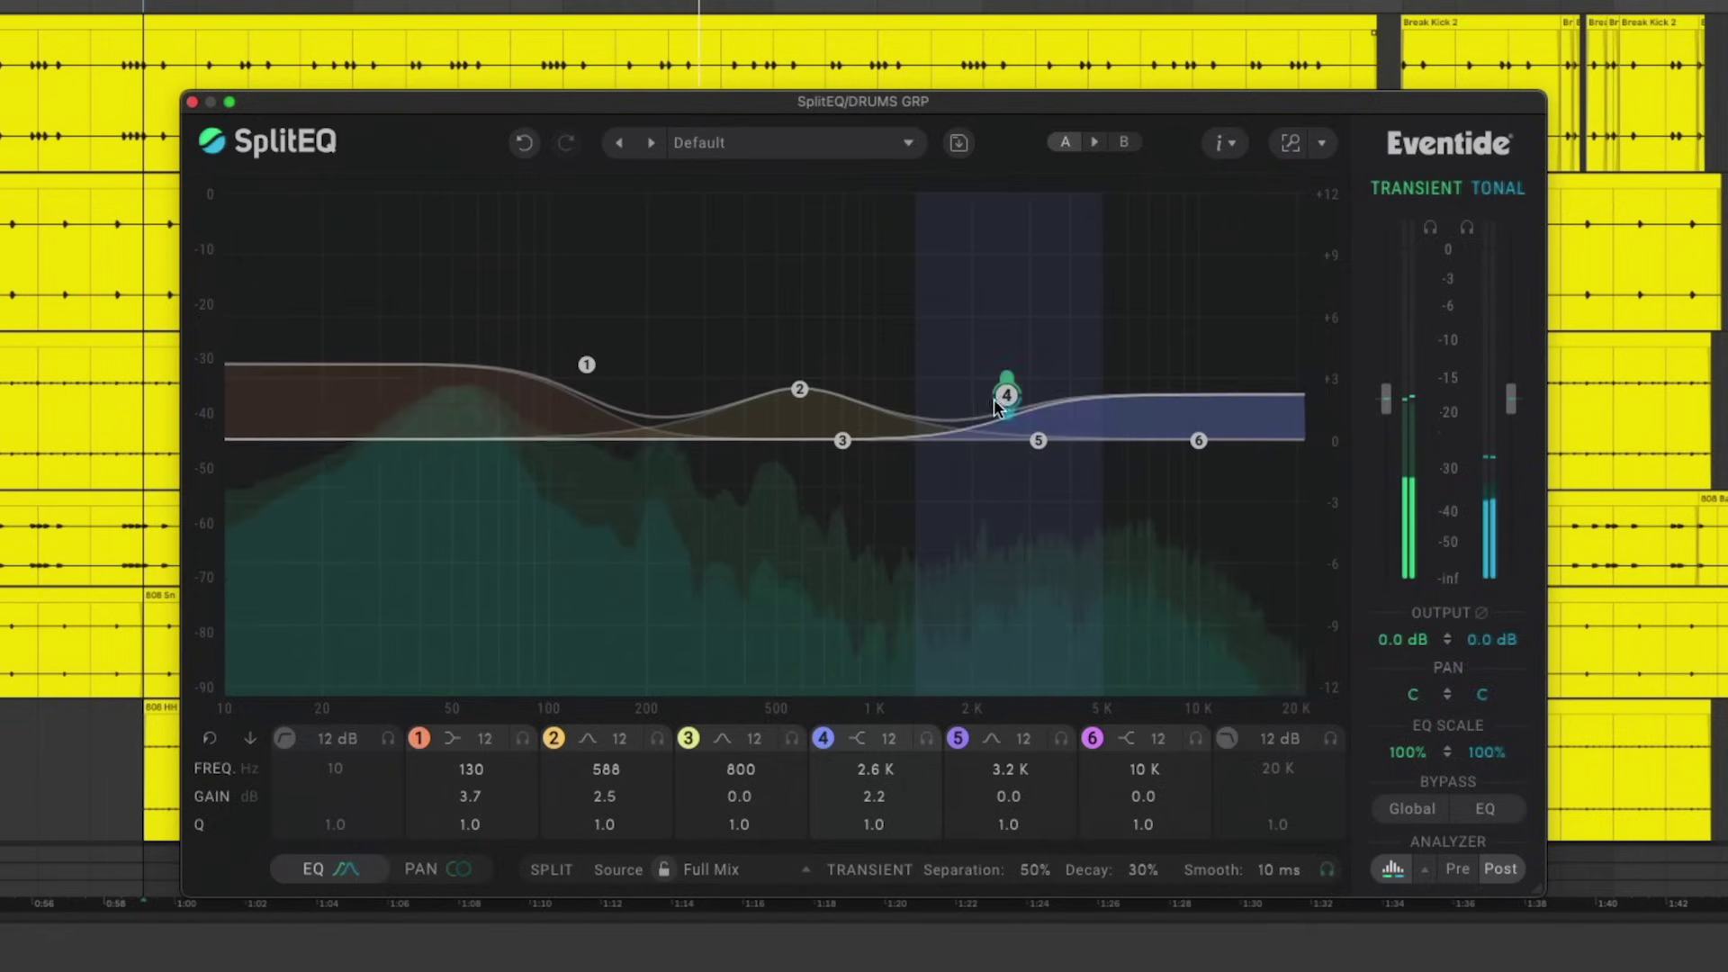
{"action": "left_click_drag", "start_coordinate": [1008, 396], "coordinate": [1002, 392]}
- Switch band 4 to the Peak shape and lower its boost around 2.7 kHz
{"action": "left_click", "coordinate": [862, 738]}
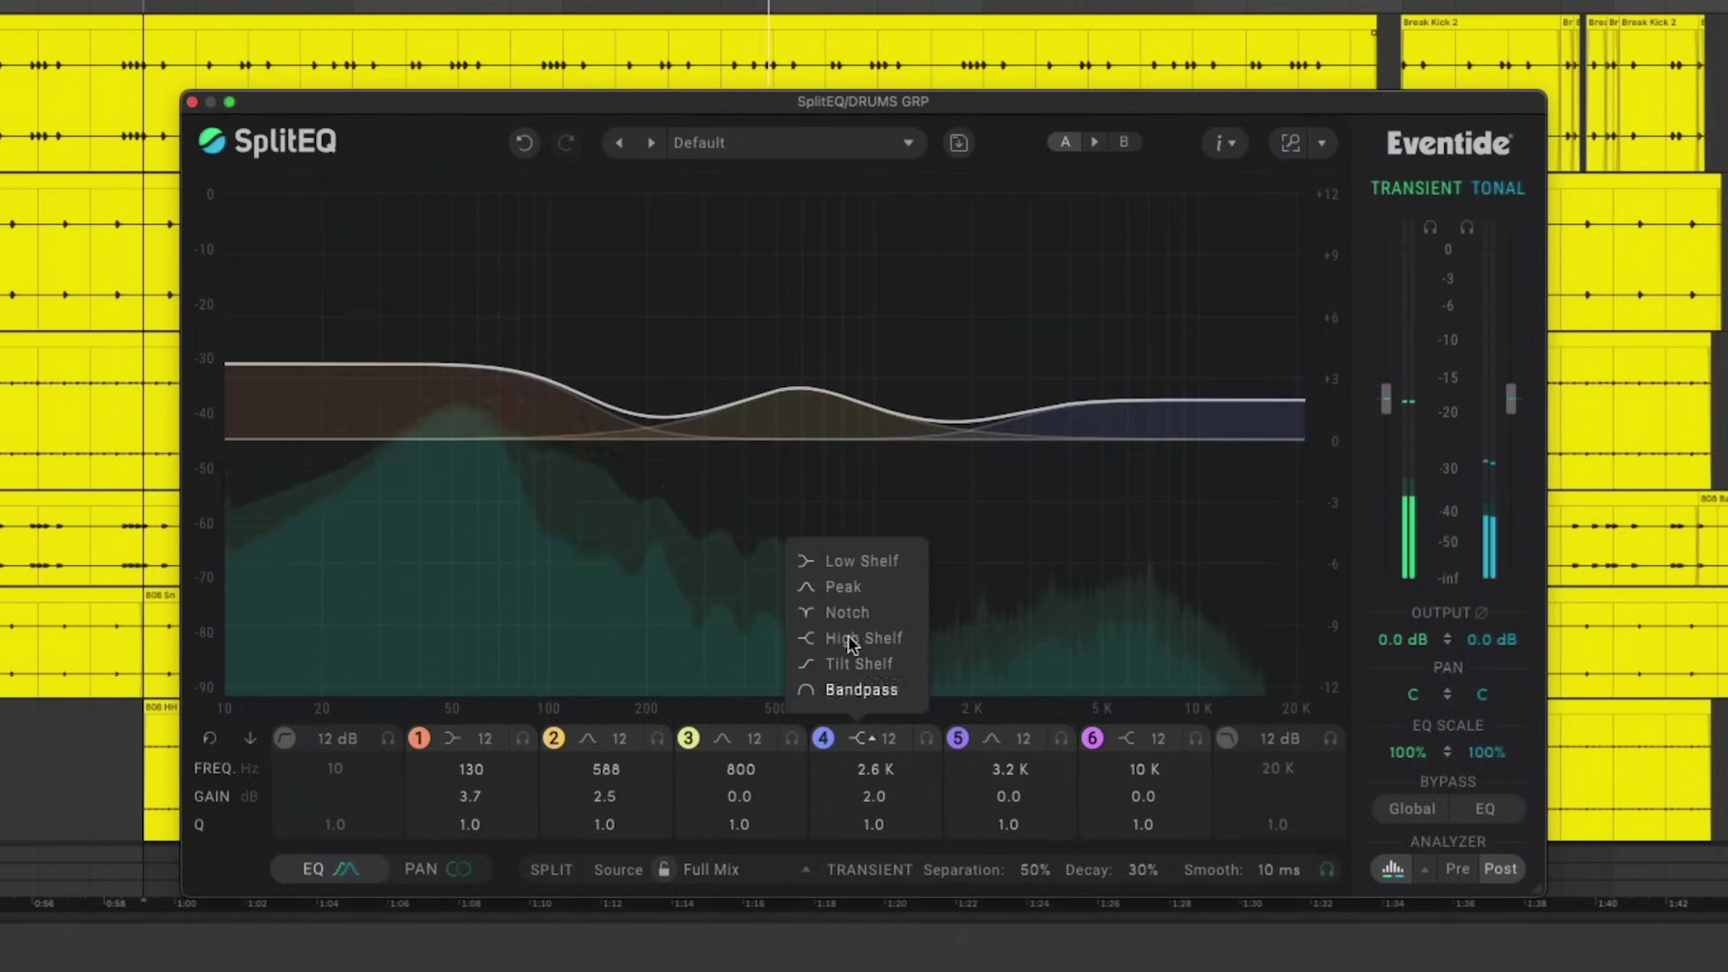
{"action": "left_click", "coordinate": [845, 586]}
{"action": "mouse_move", "coordinate": [991, 402]}
{"action": "left_mouse_down"}
{"action": "mouse_move", "coordinate": [1011, 392]}
{"action": "mouse_move", "coordinate": [1008, 430]}
{"action": "left_mouse_up"}
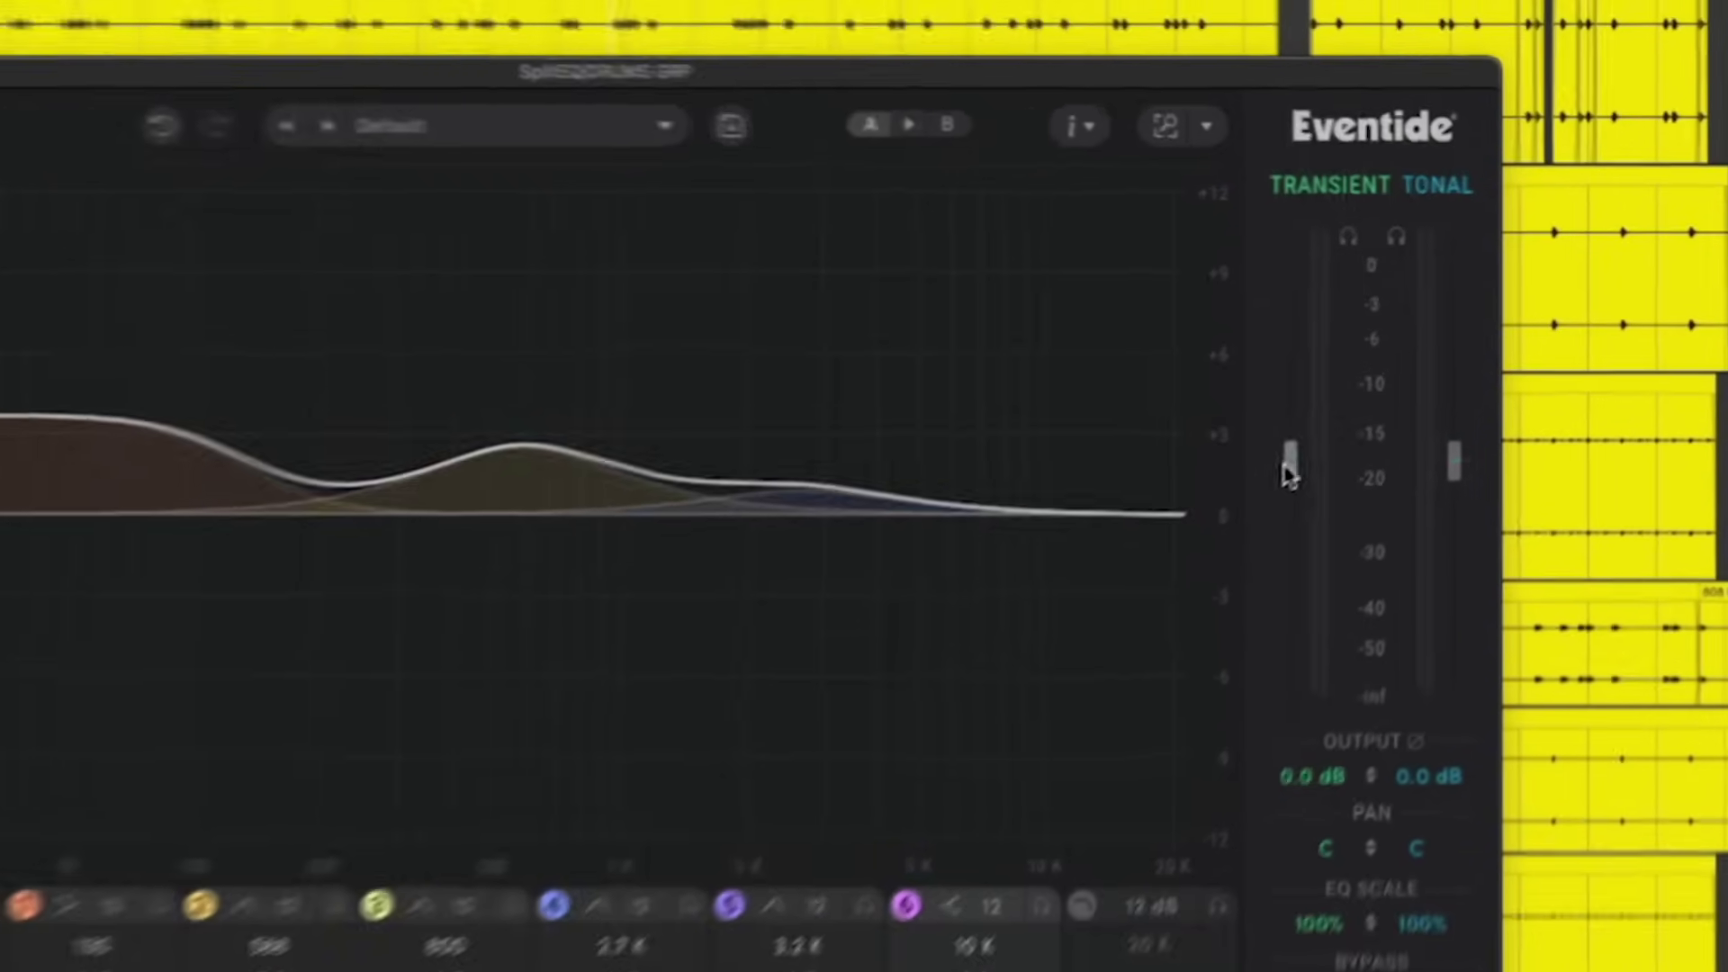
- Lower the tonal output to -30.0 dB and play the drums to audition the transients on their own
{"action": "mouse_move", "coordinate": [1382, 406]}
{"action": "left_mouse_down"}
{"action": "mouse_move", "coordinate": [1380, 387]}
{"action": "mouse_move", "coordinate": [1380, 406]}
{"action": "left_mouse_up"}
{"action": "left_click_drag", "start_coordinate": [1436, 490], "coordinate": [1429, 506]}
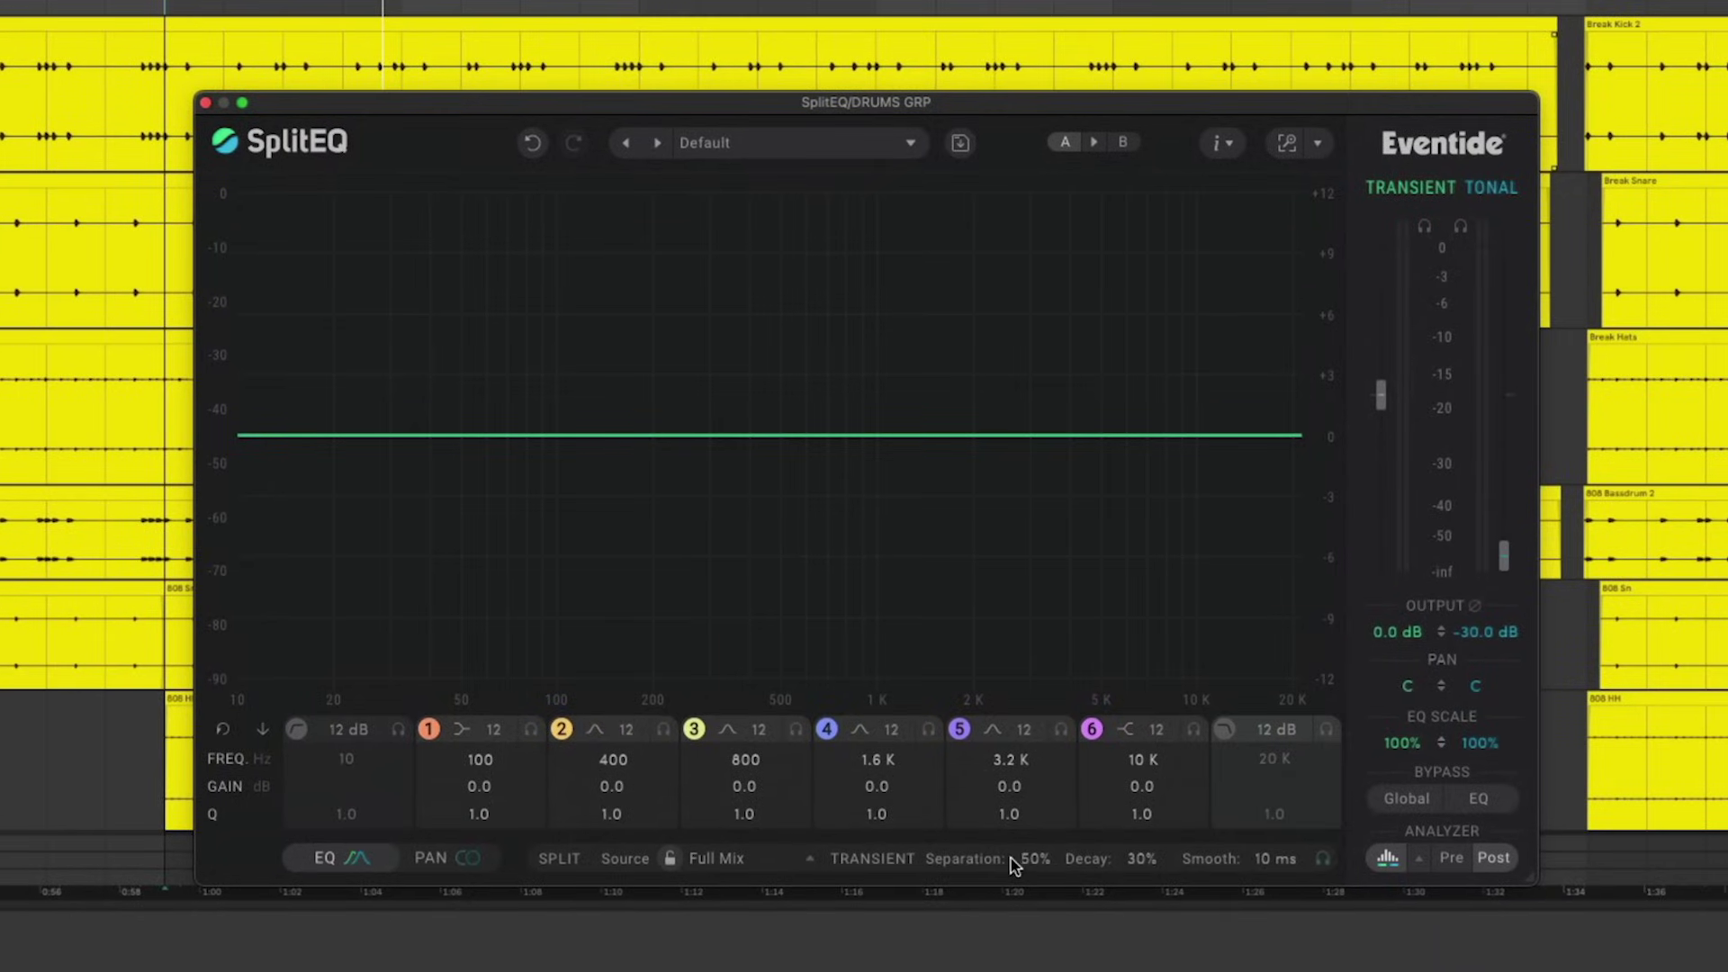
{"action": "key", "text": "space"}
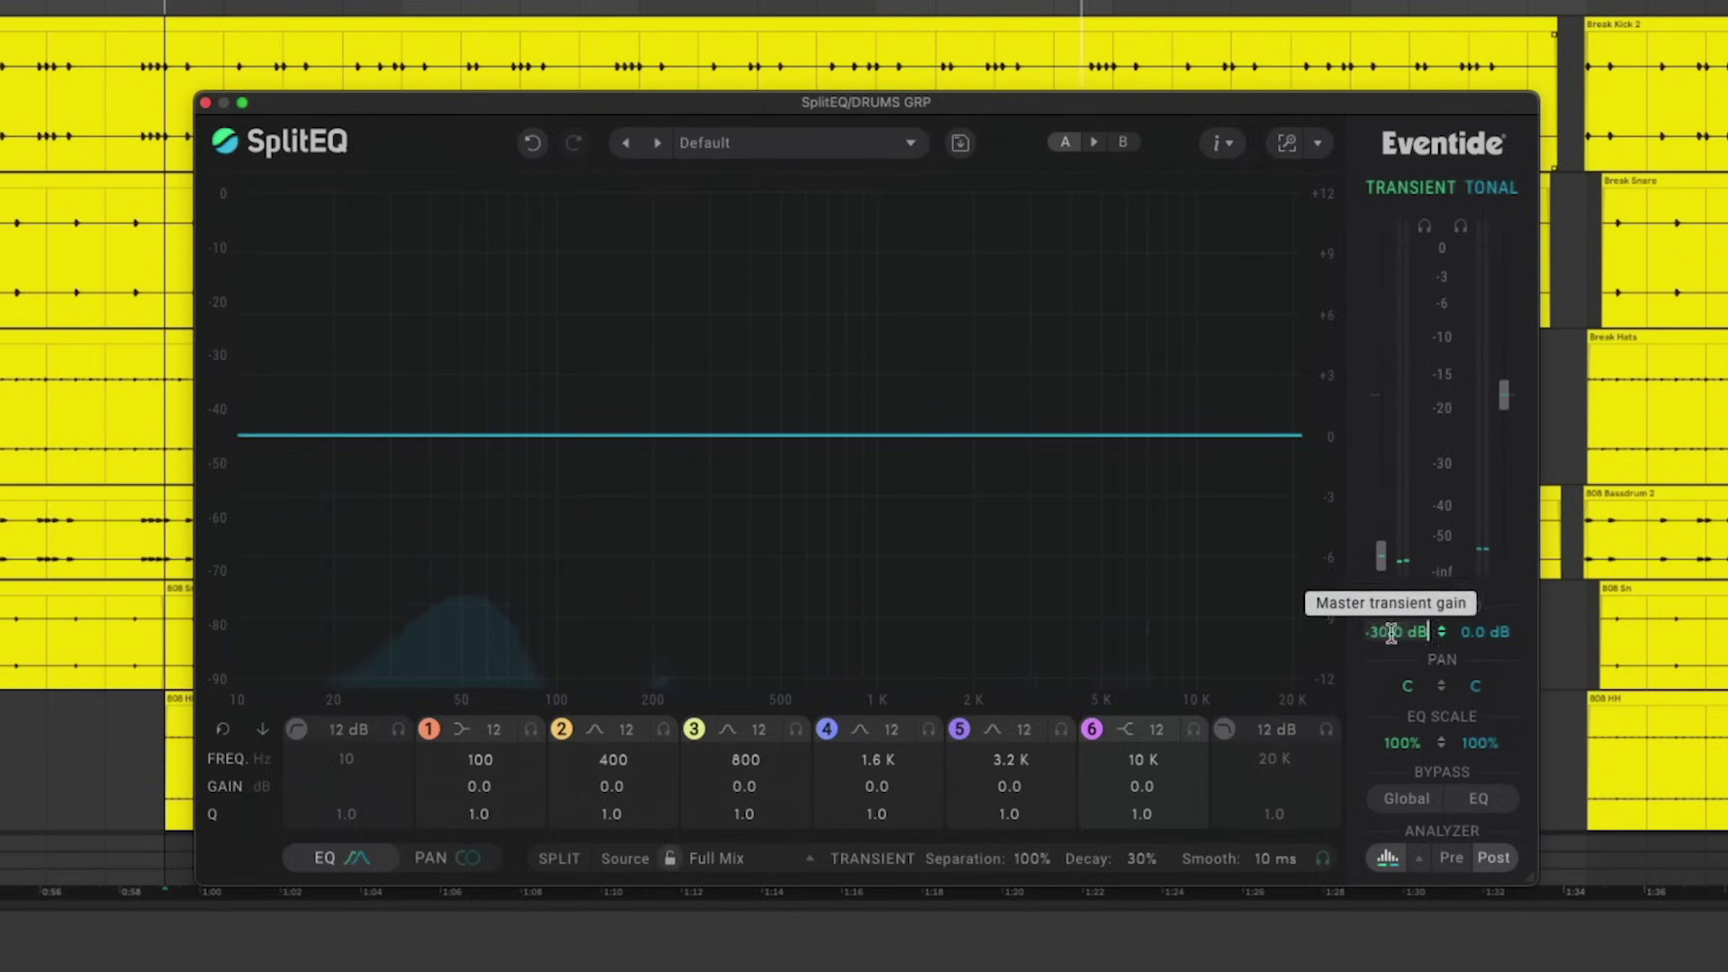
- Restore the master transient gain to 0.0 dB and stop playback
{"action": "key", "text": "Return"}
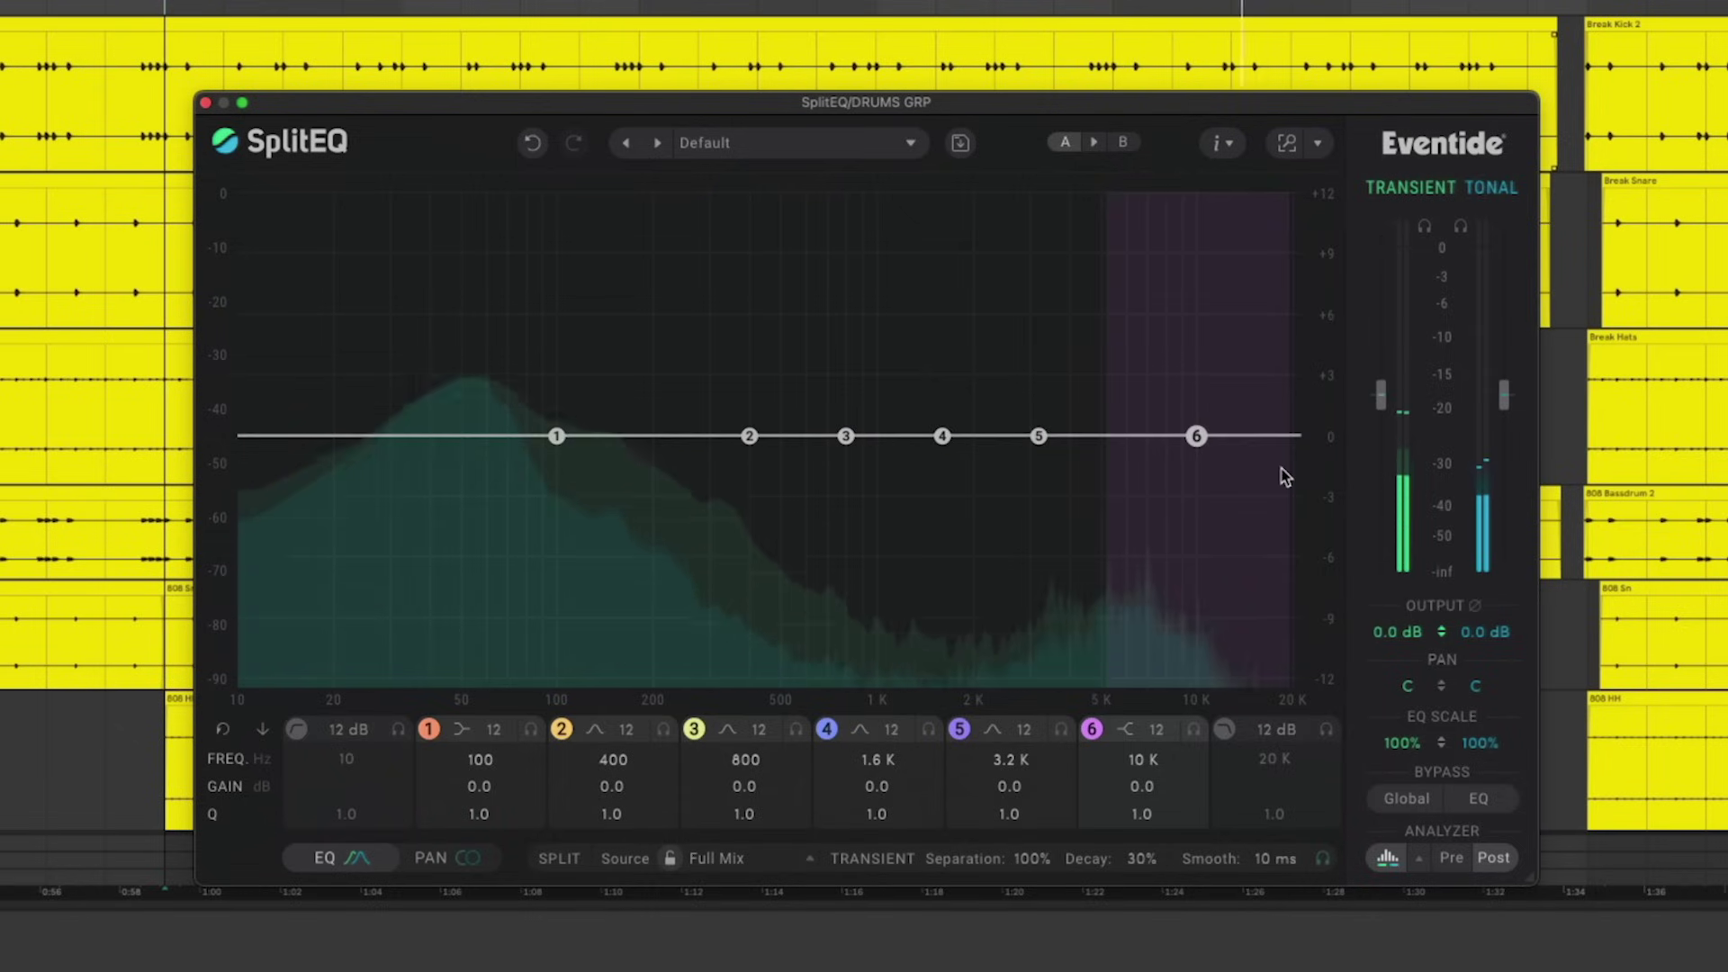
{"action": "key", "text": "space"}
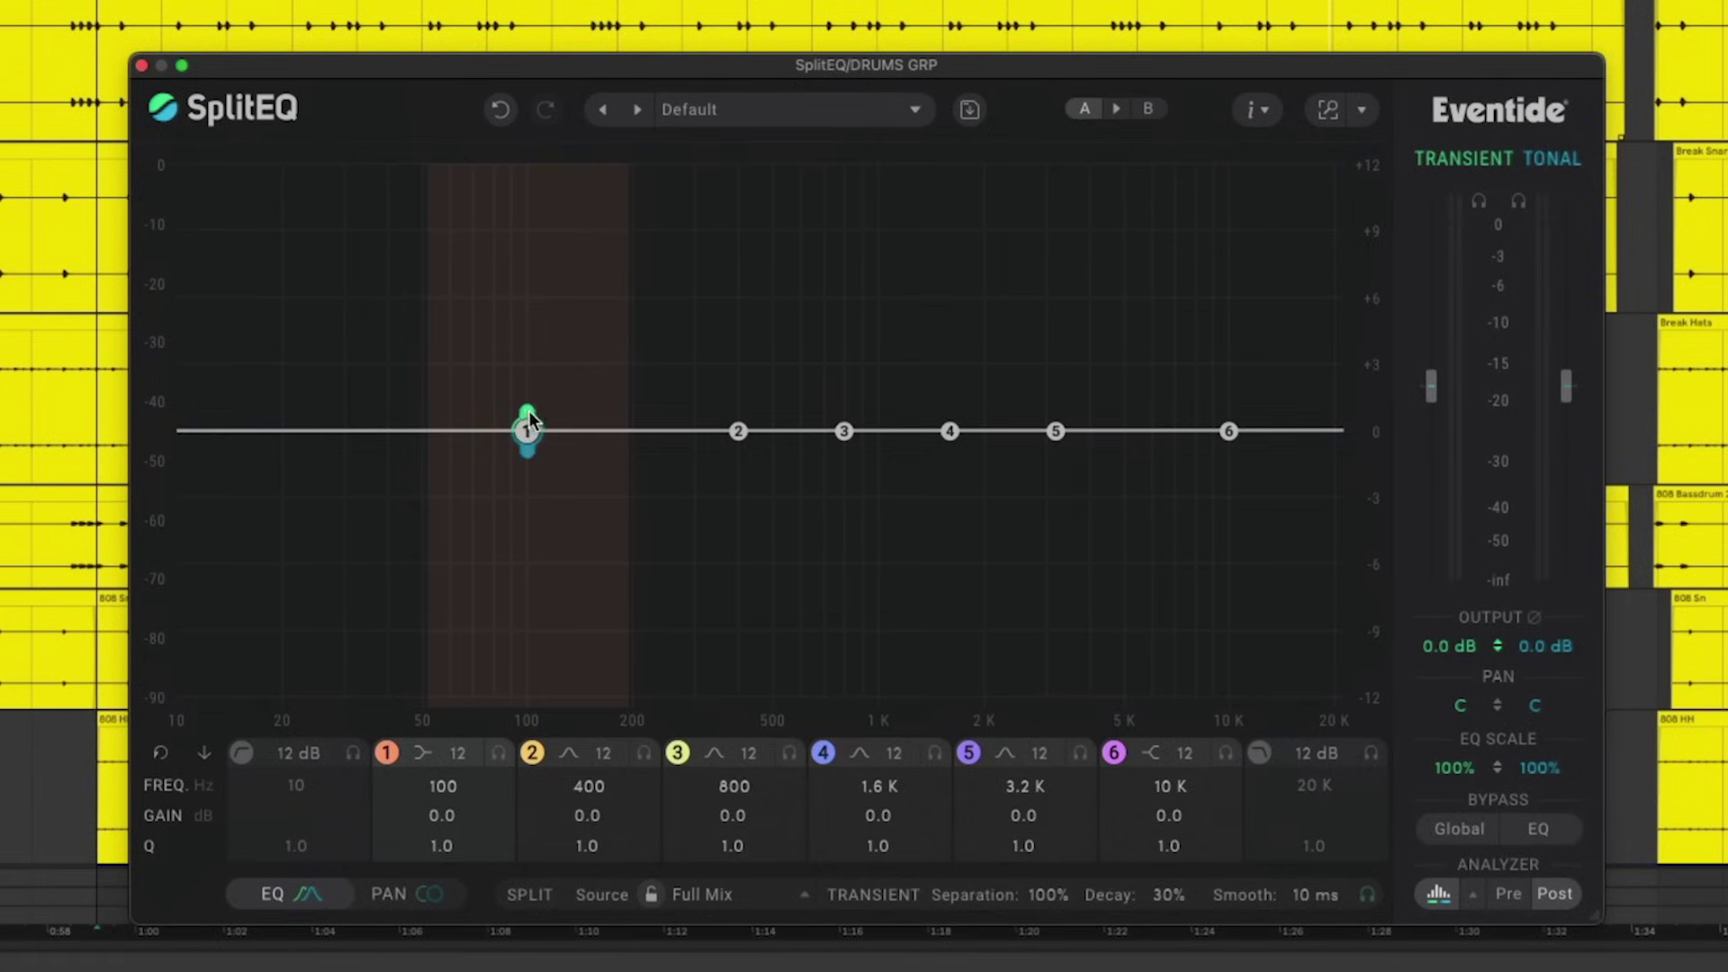
- While the drums play, split band 1 near 86 Hz into a 7.1 dB transient boost and a 0.8 dB tonal boost
{"action": "key", "text": "space"}
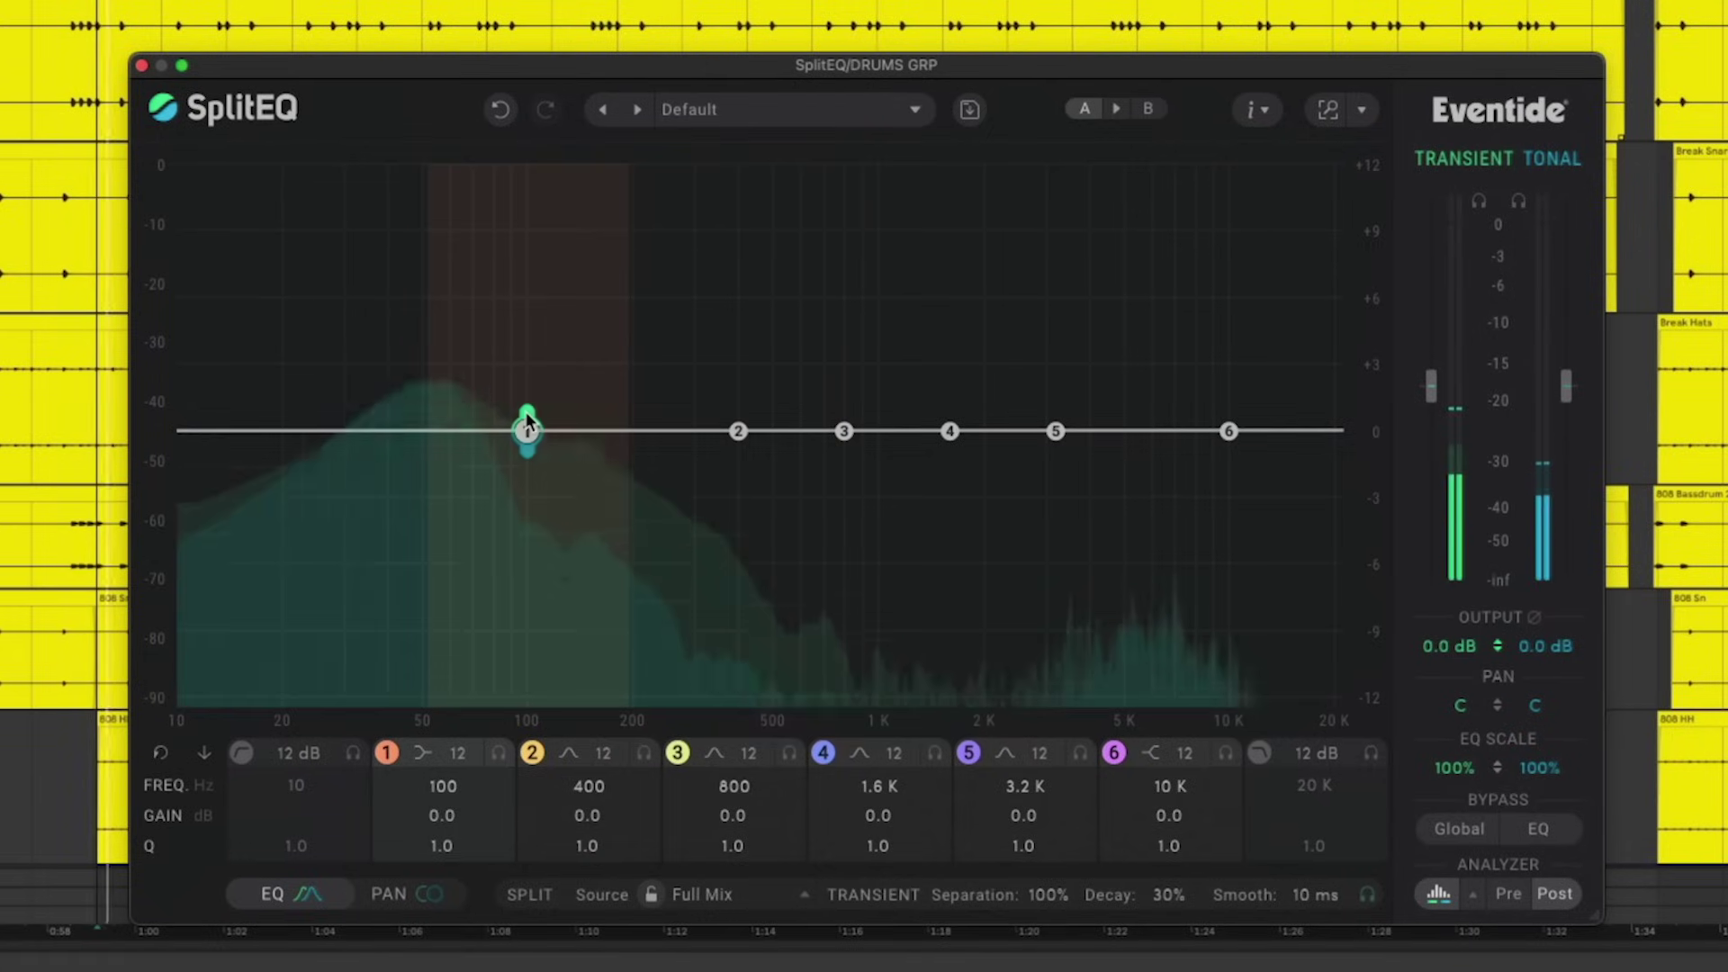
{"action": "left_click_drag", "start_coordinate": [528, 418], "coordinate": [501, 264]}
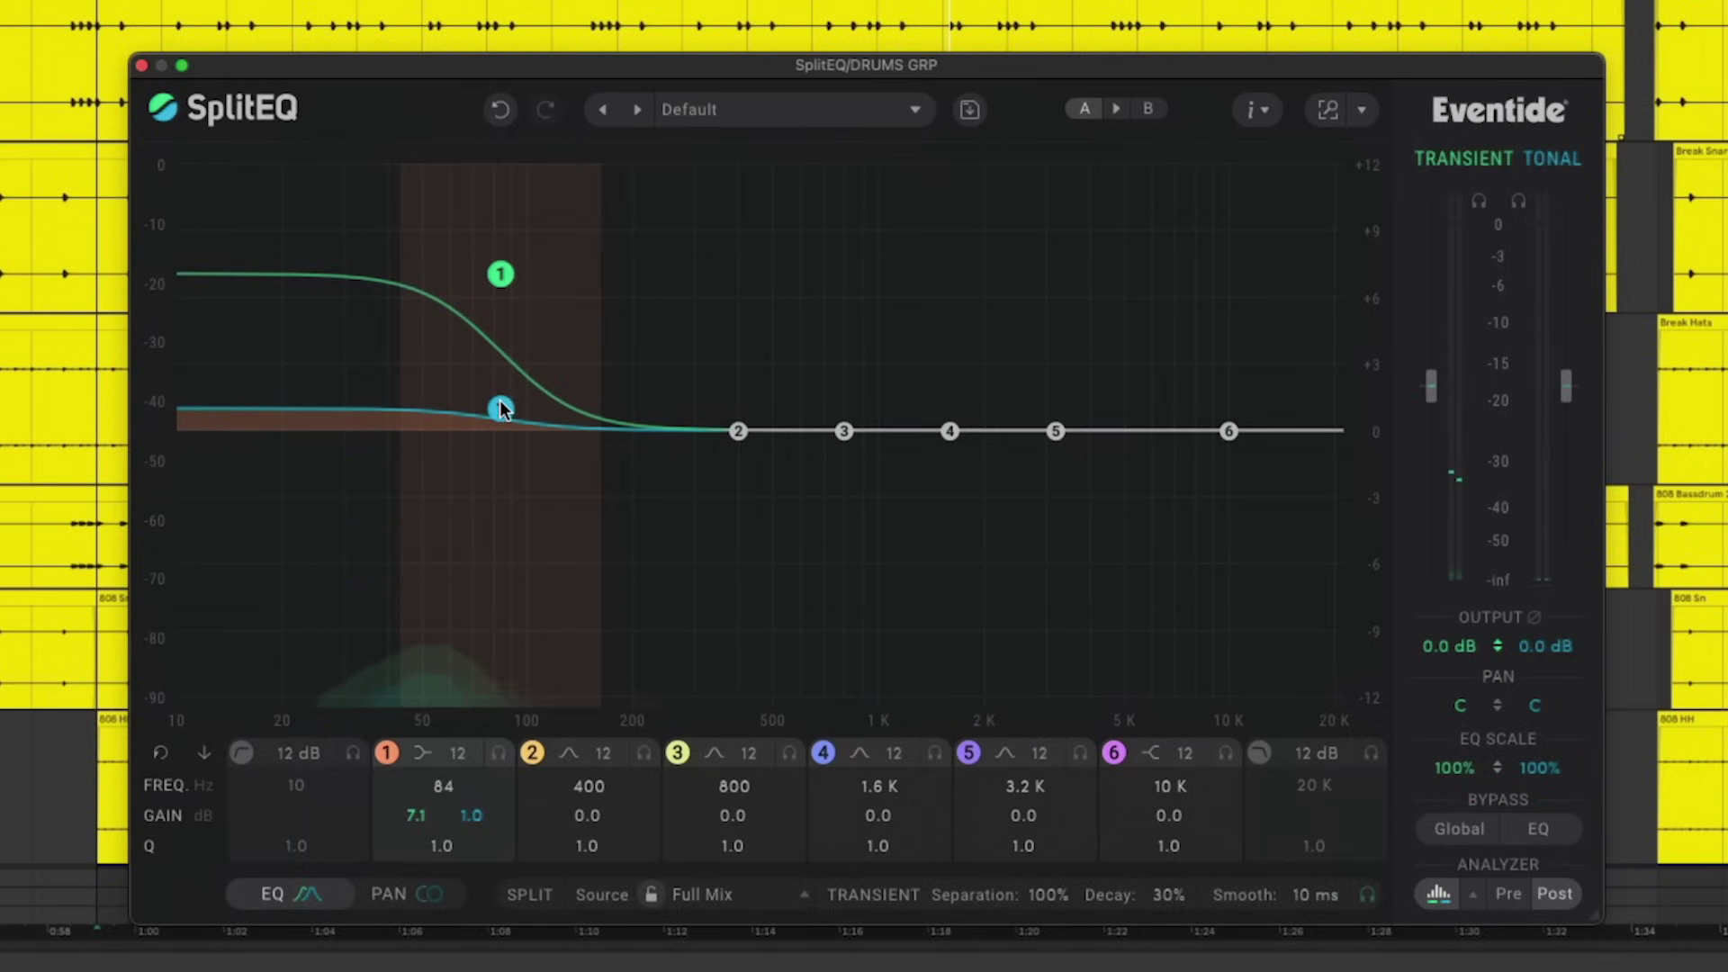
{"action": "left_click_drag", "start_coordinate": [502, 409], "coordinate": [510, 267]}
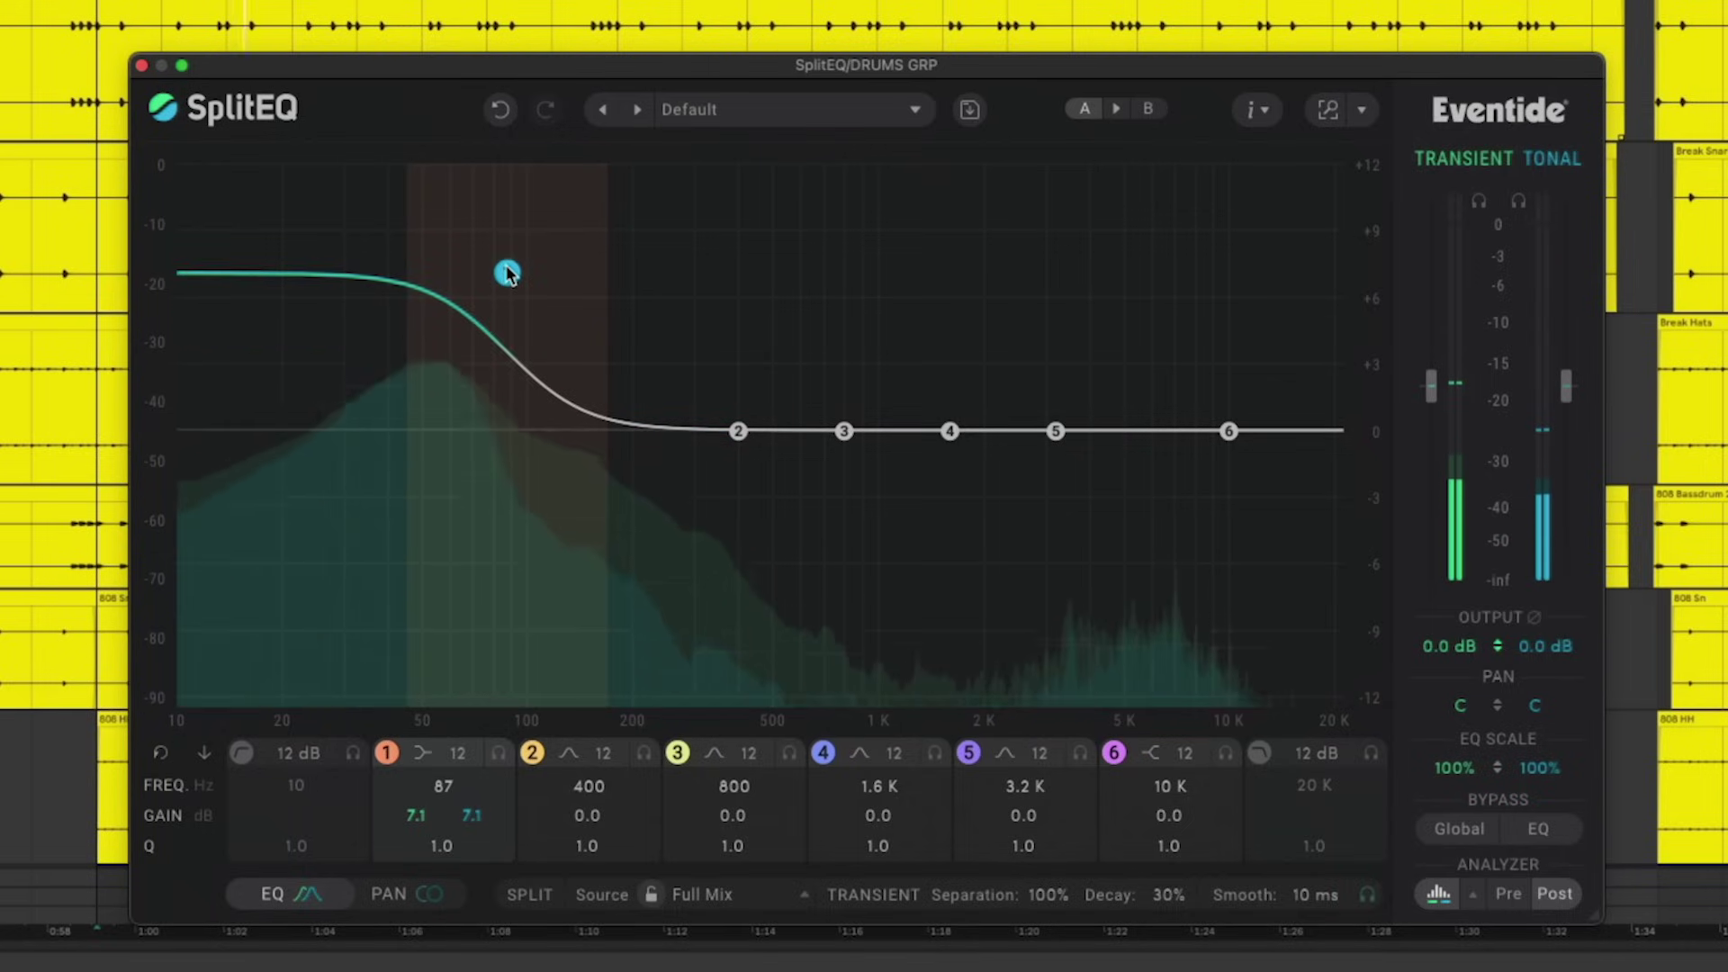
{"action": "left_click_drag", "start_coordinate": [507, 272], "coordinate": [504, 412]}
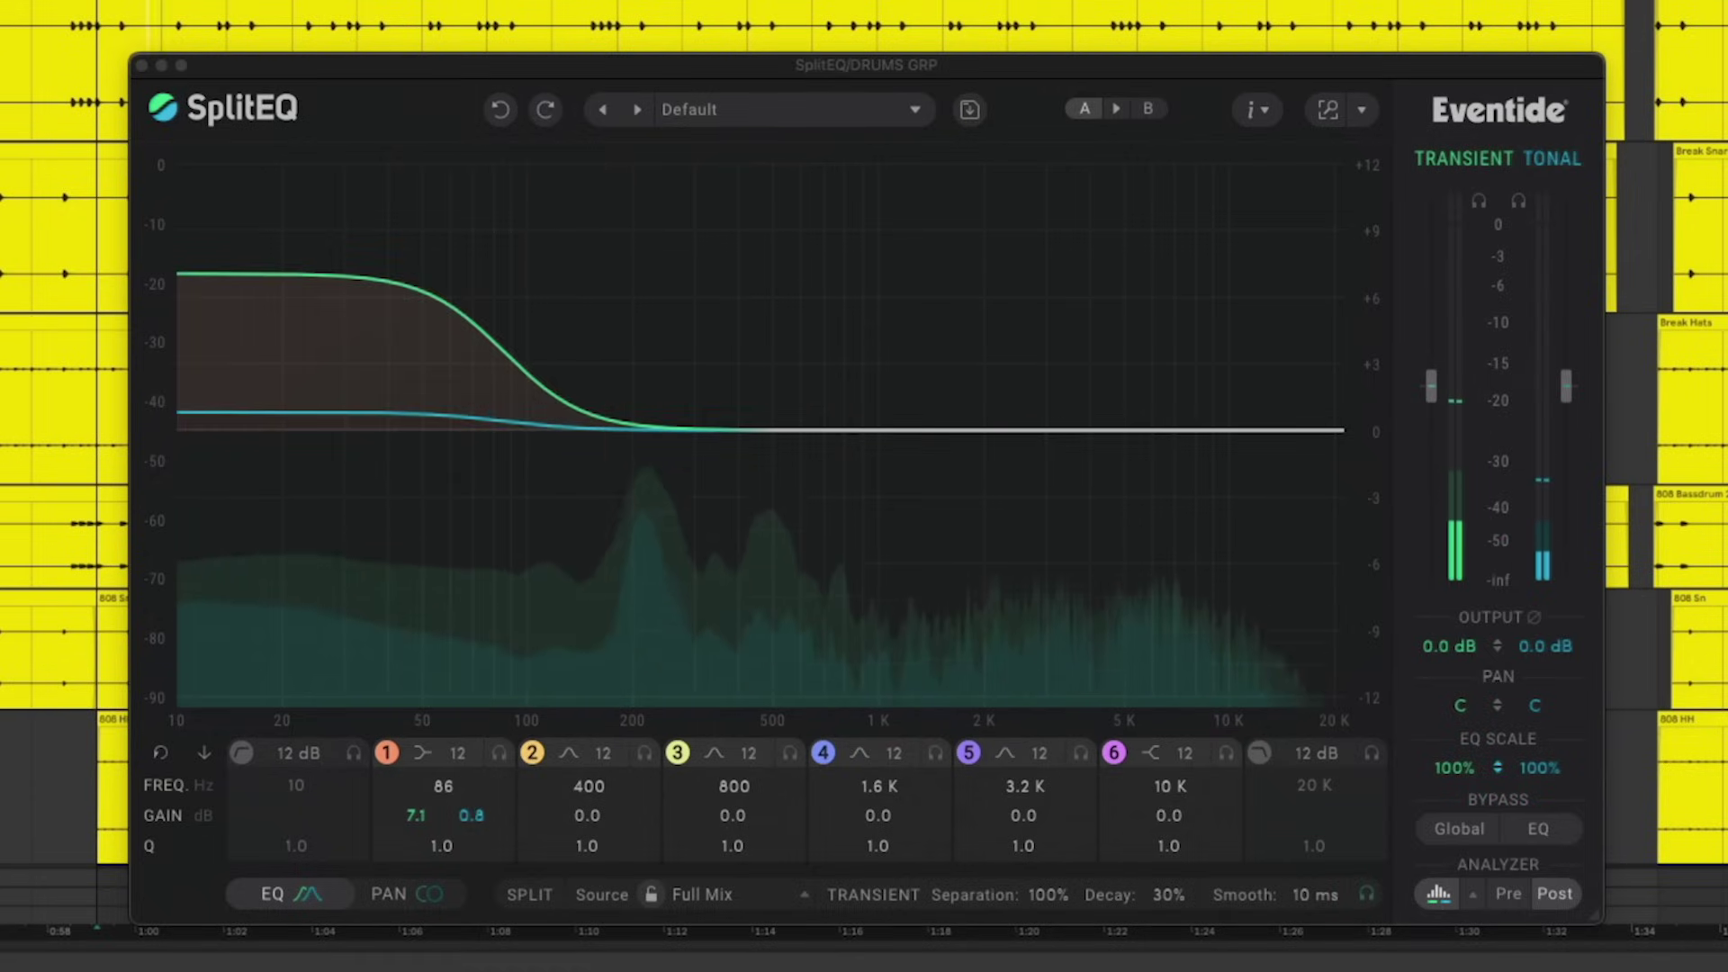
- Solo band 2's transients and shape them into a 2.1 dB boost at 221 Hz with a Q of 4.0
{"action": "mouse_move", "coordinate": [647, 757]}
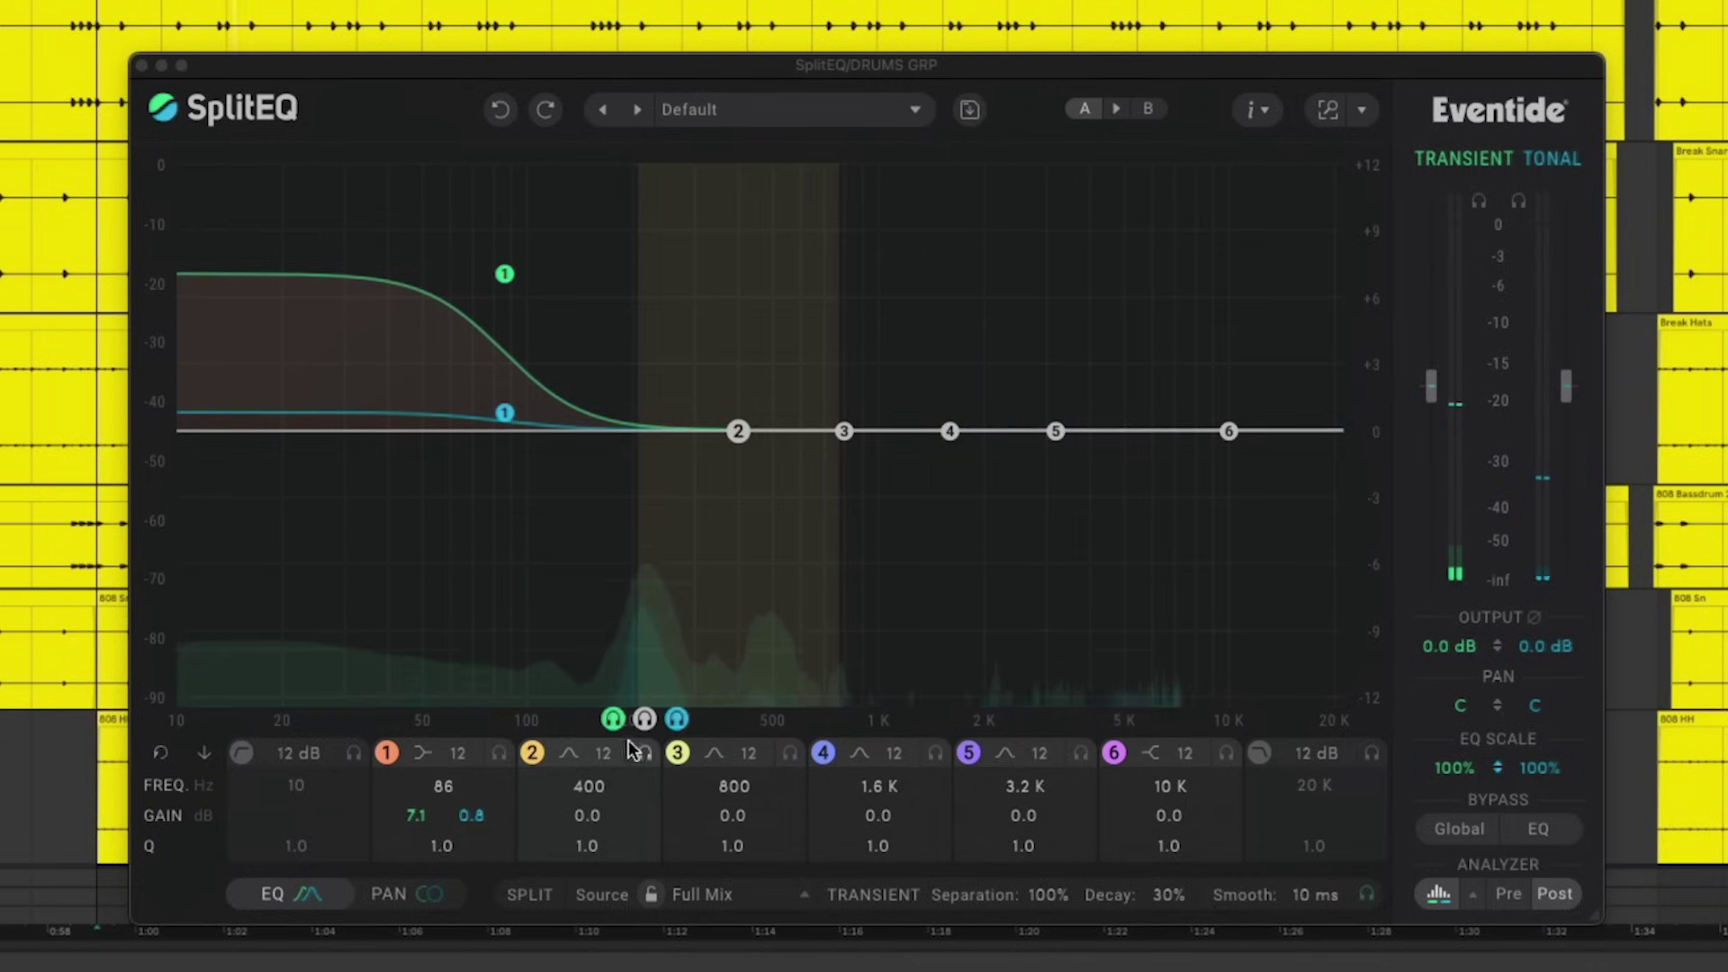
{"action": "left_click", "coordinate": [614, 720]}
{"action": "left_click", "coordinate": [614, 720]}
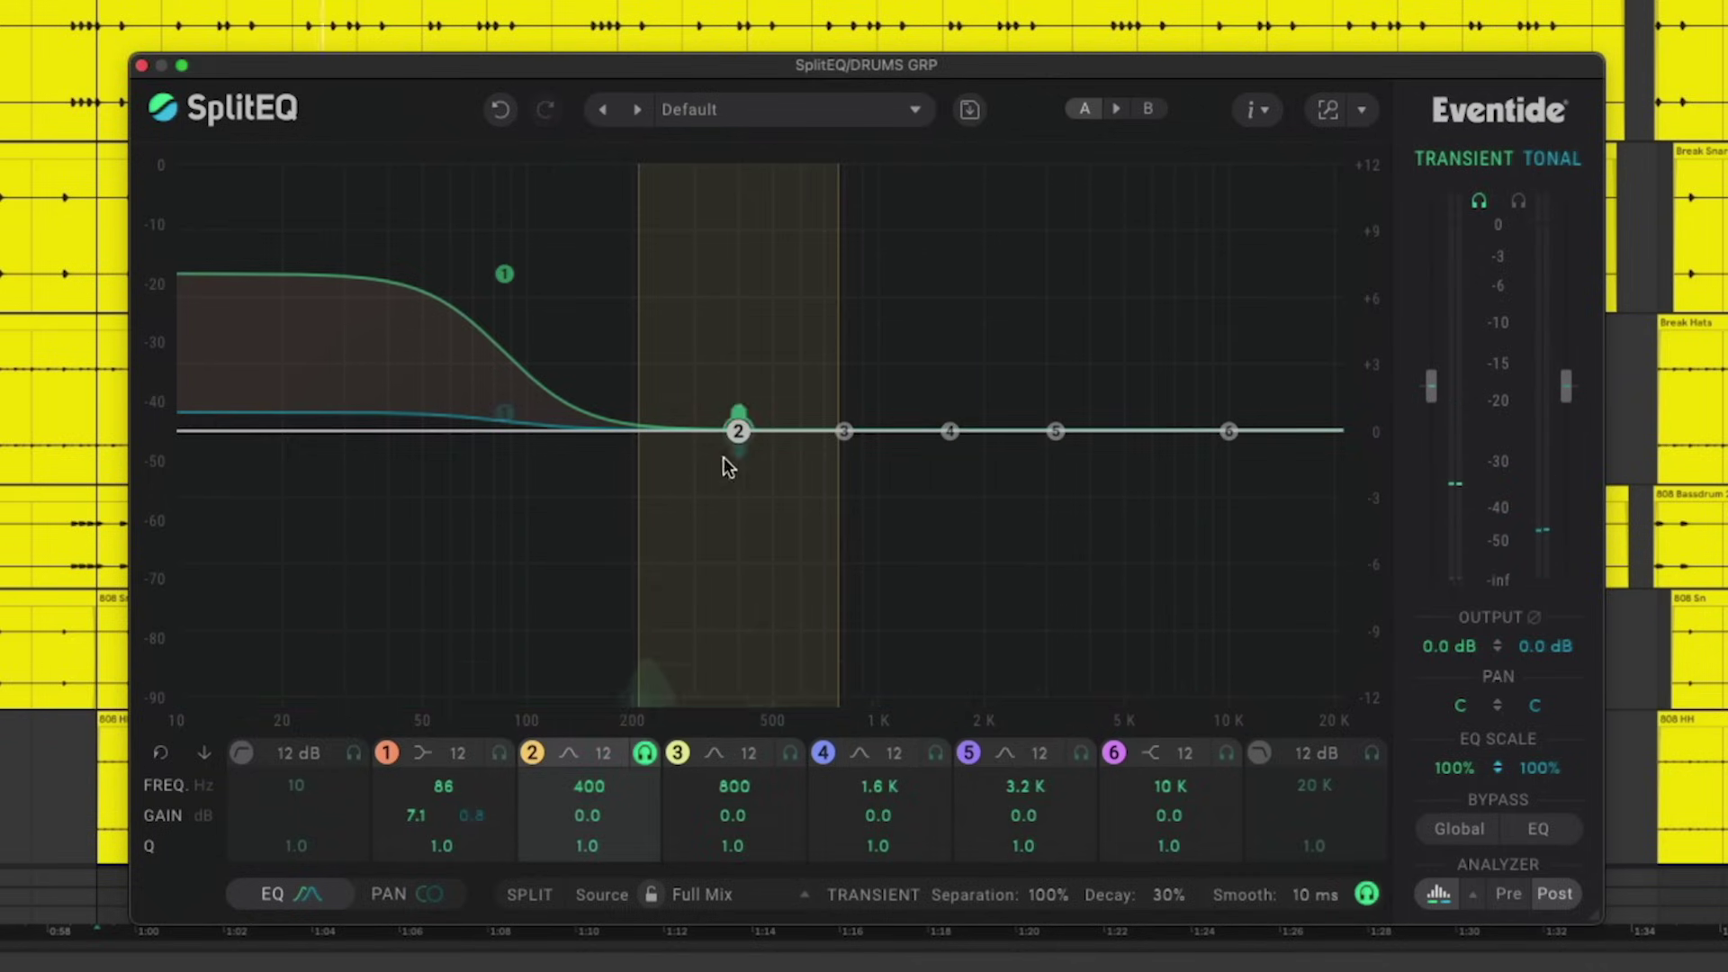
{"action": "left_click_drag", "start_coordinate": [740, 416], "coordinate": [661, 351]}
{"action": "scroll", "coordinate": [660, 351], "scroll_direction": "up", "scroll_amount": 3}
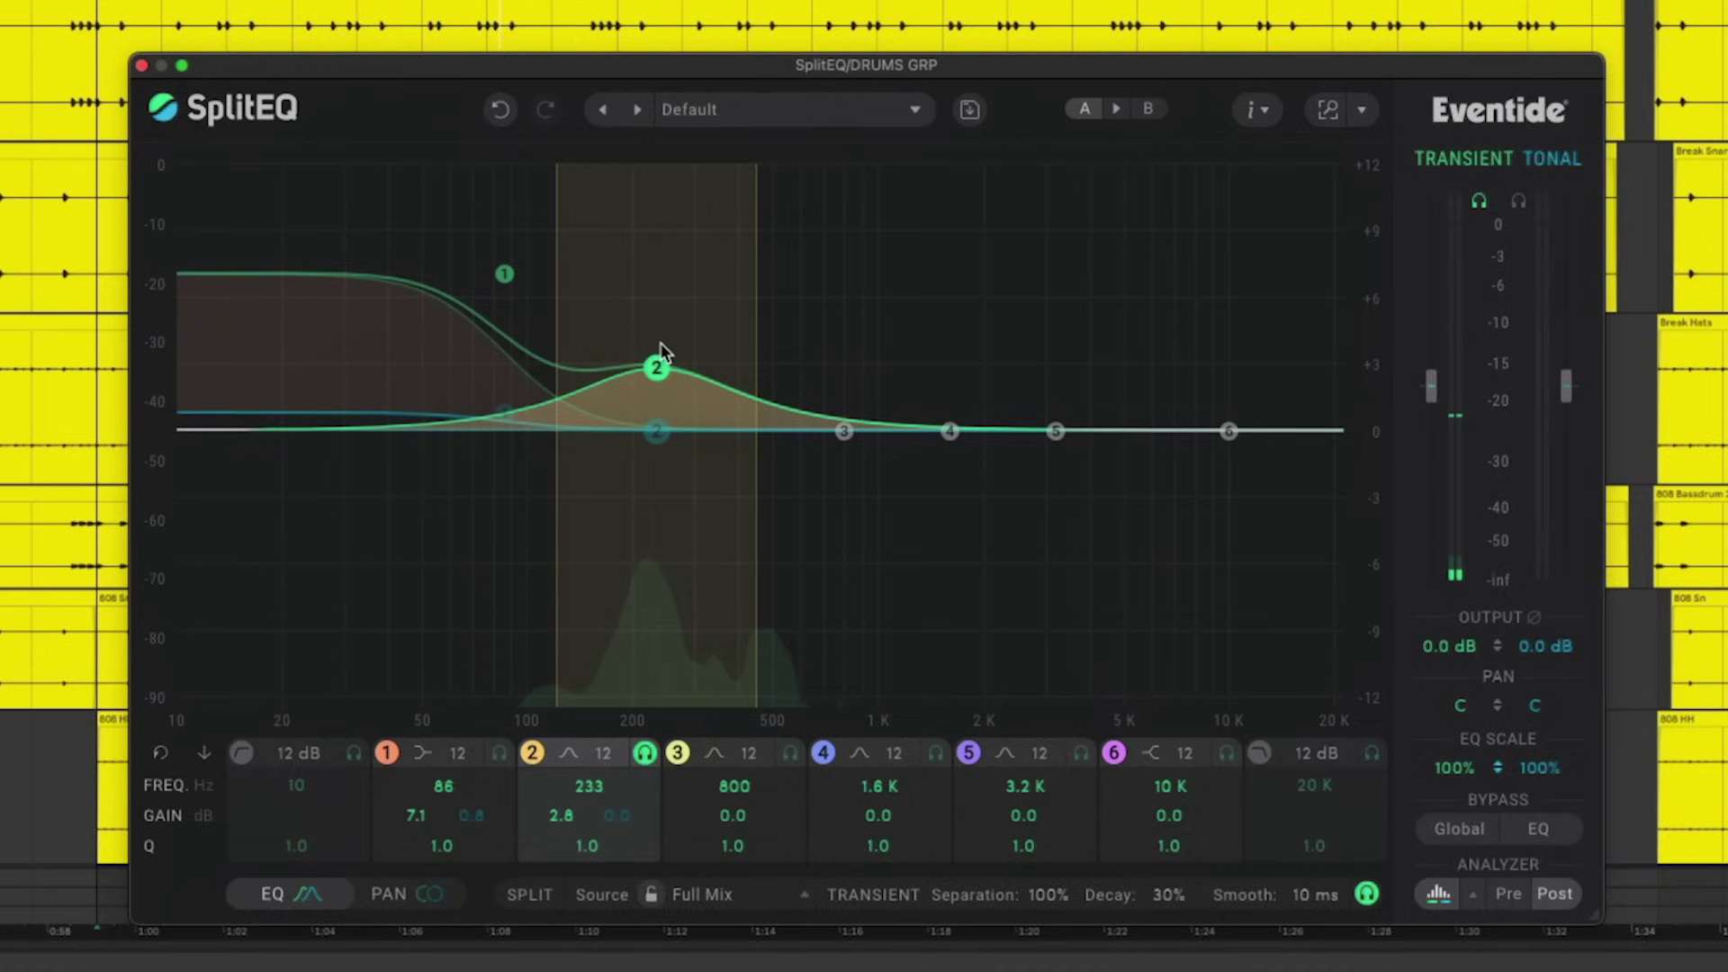
{"action": "scroll", "coordinate": [661, 351], "scroll_direction": "up", "scroll_amount": 6}
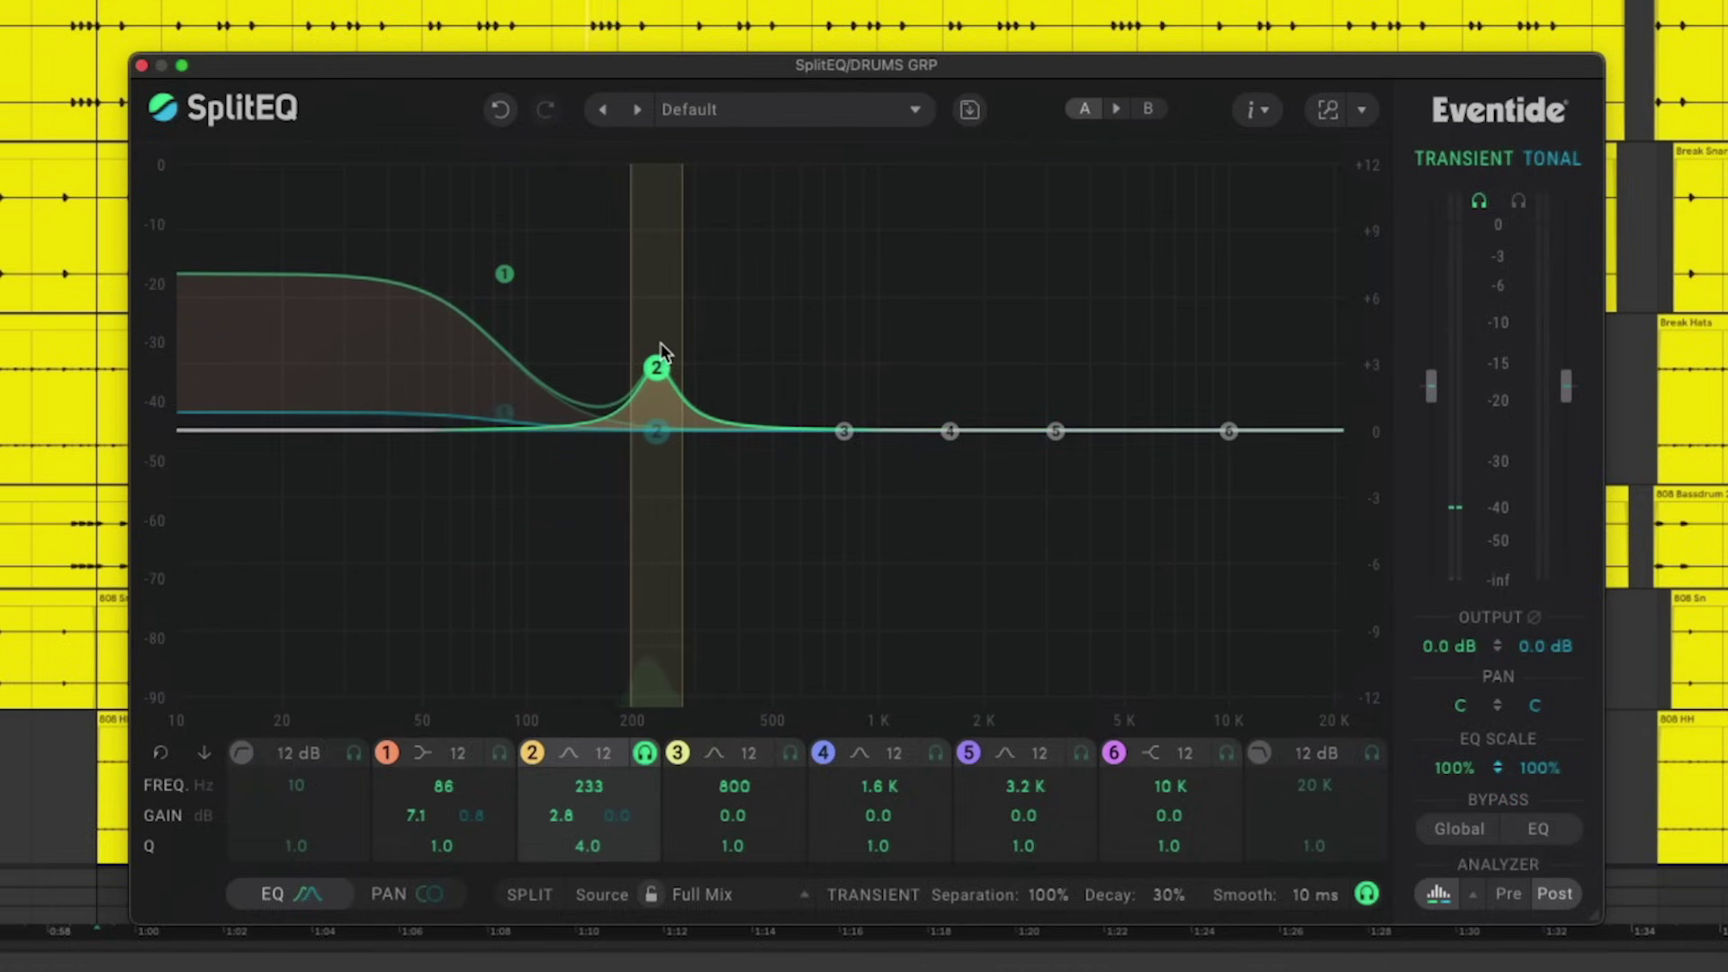
{"action": "left_click_drag", "start_coordinate": [658, 370], "coordinate": [657, 389]}
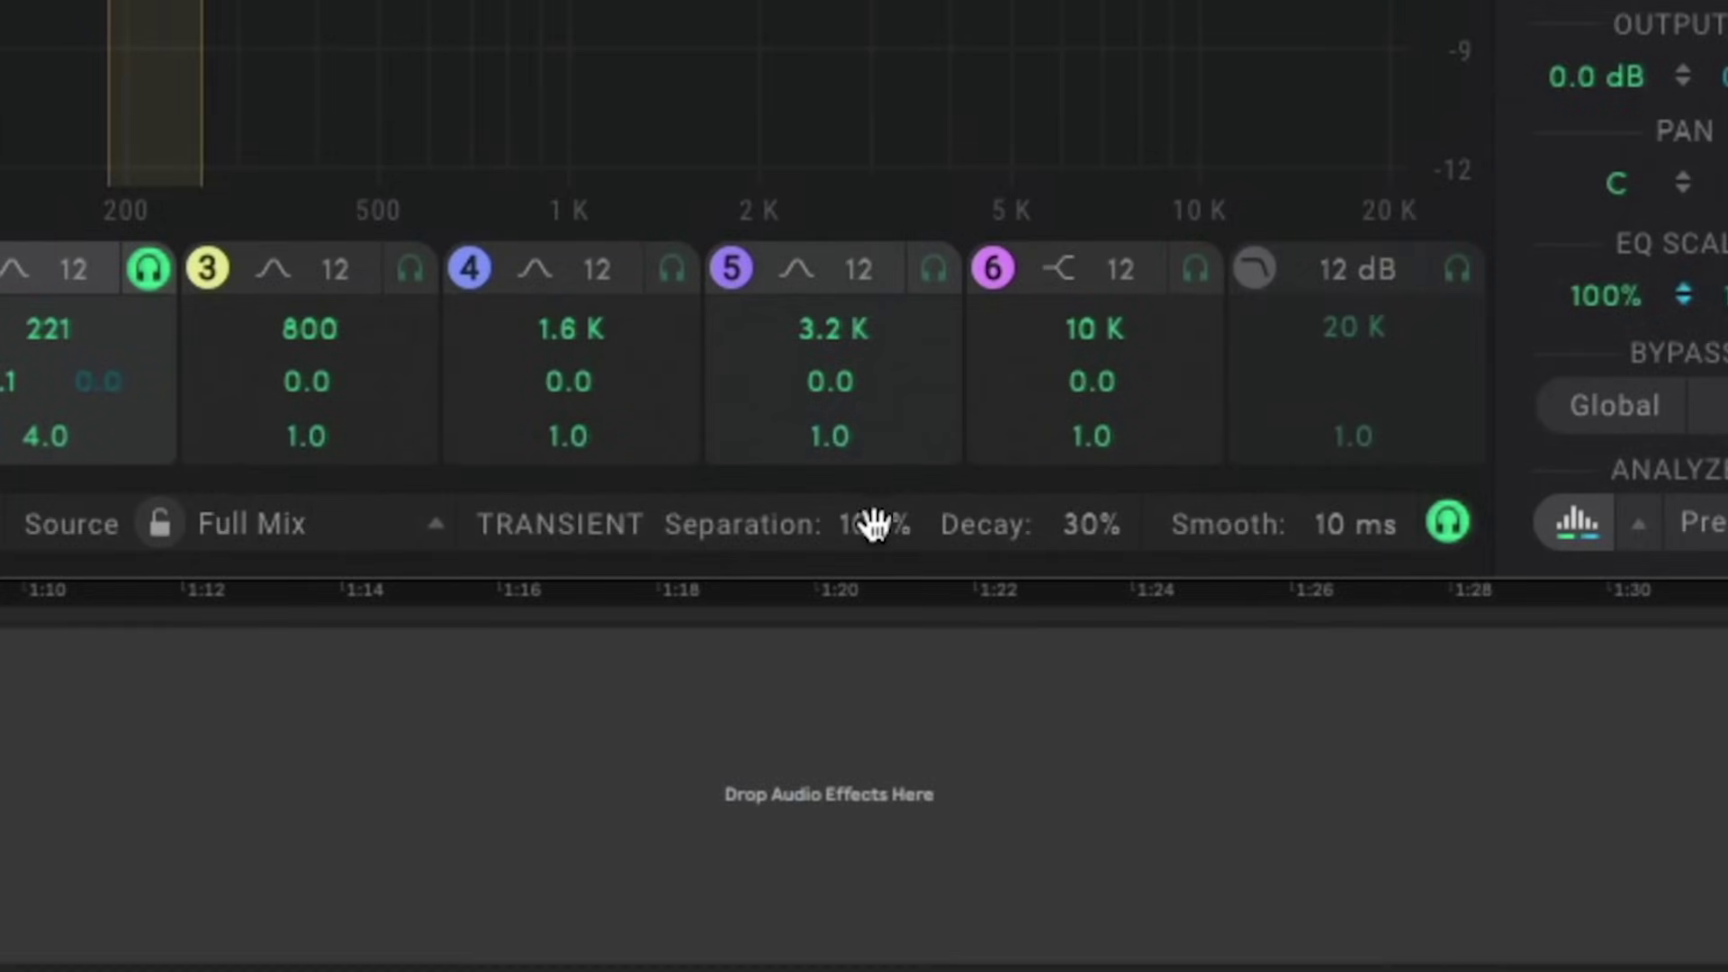
- Try different transient Decay amounts and settle on 0%
{"action": "left_click_drag", "start_coordinate": [1083, 534], "coordinate": [1078, 683]}
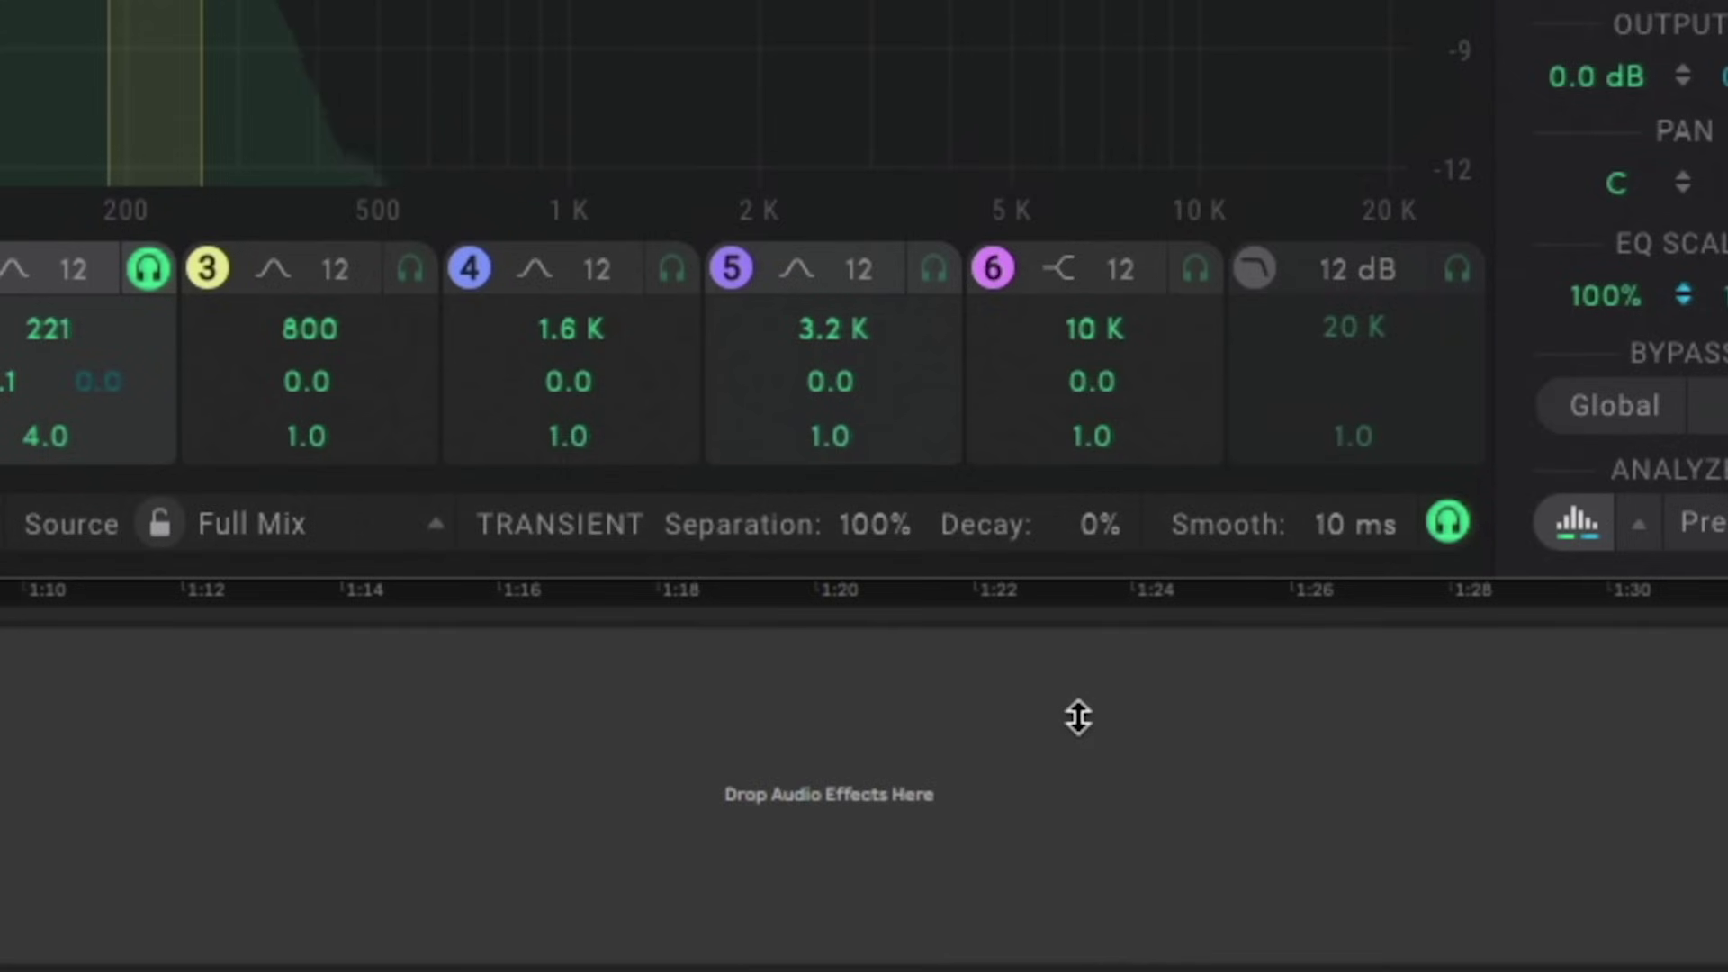
{"action": "left_click_drag", "start_coordinate": [1078, 717], "coordinate": [1080, 419]}
{"action": "left_click_drag", "start_coordinate": [1078, 297], "coordinate": [1044, 679]}
{"action": "key", "text": "space"}
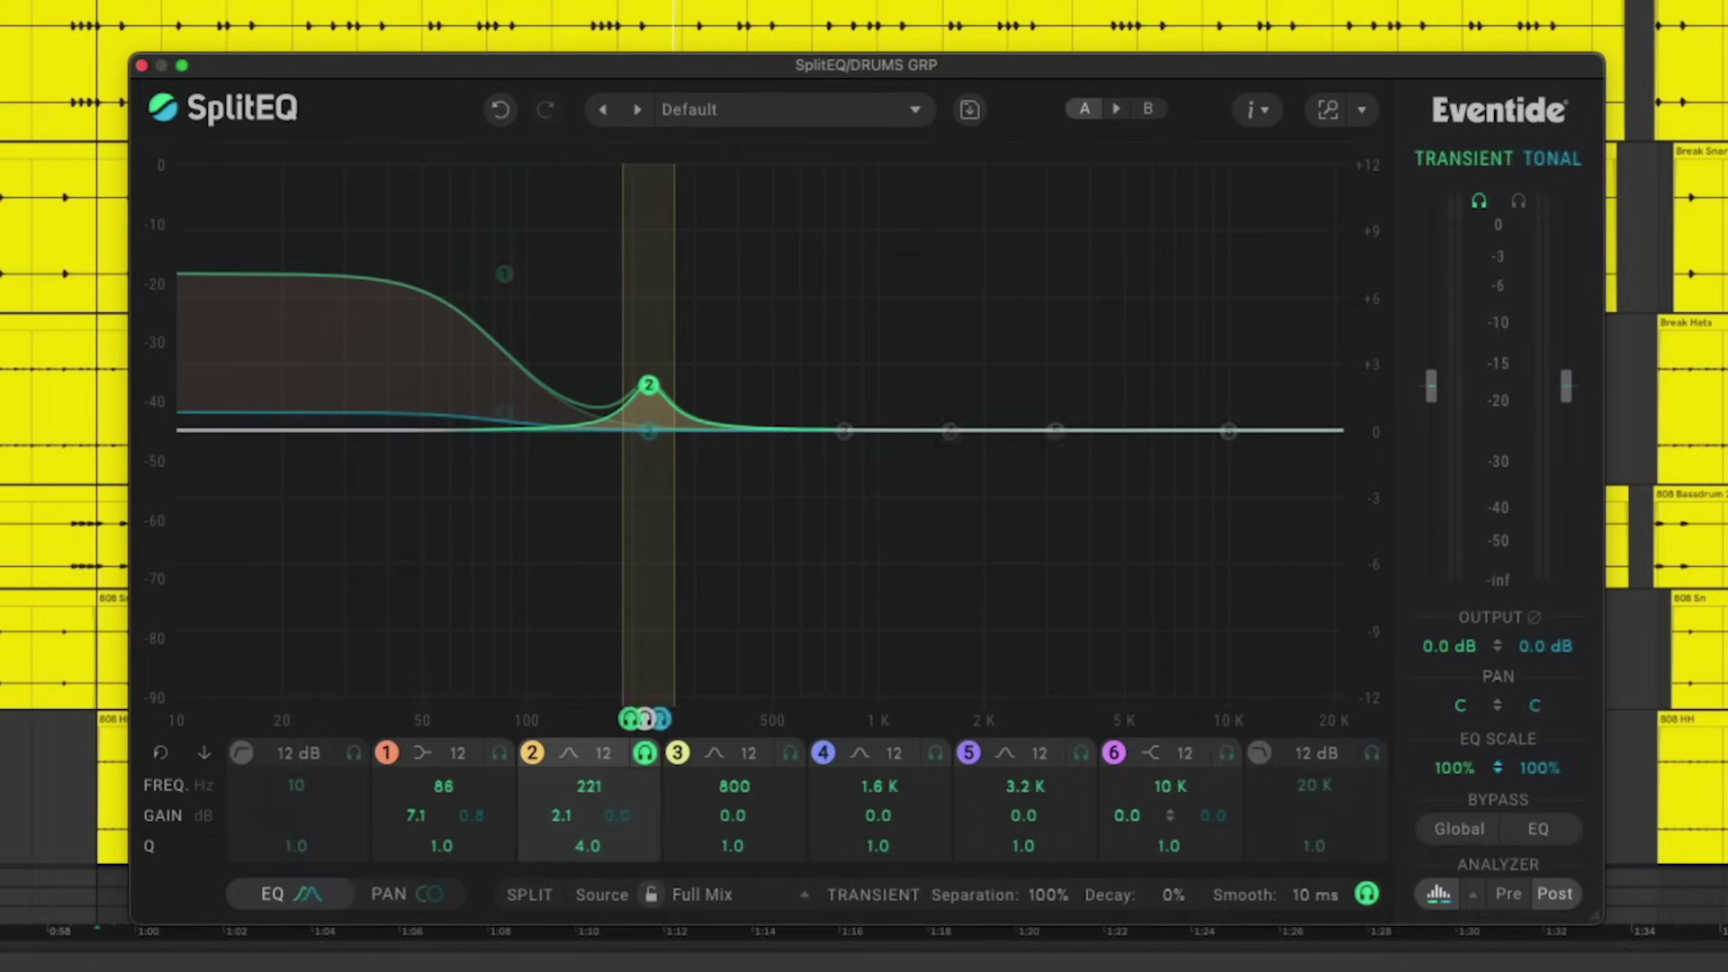
- Solo band 2's tonal part and cut it by 2.7 dB at 218 Hz with a Q of 1.7
{"action": "left_click", "coordinate": [676, 718]}
{"action": "left_click_drag", "start_coordinate": [648, 431], "coordinate": [647, 478]}
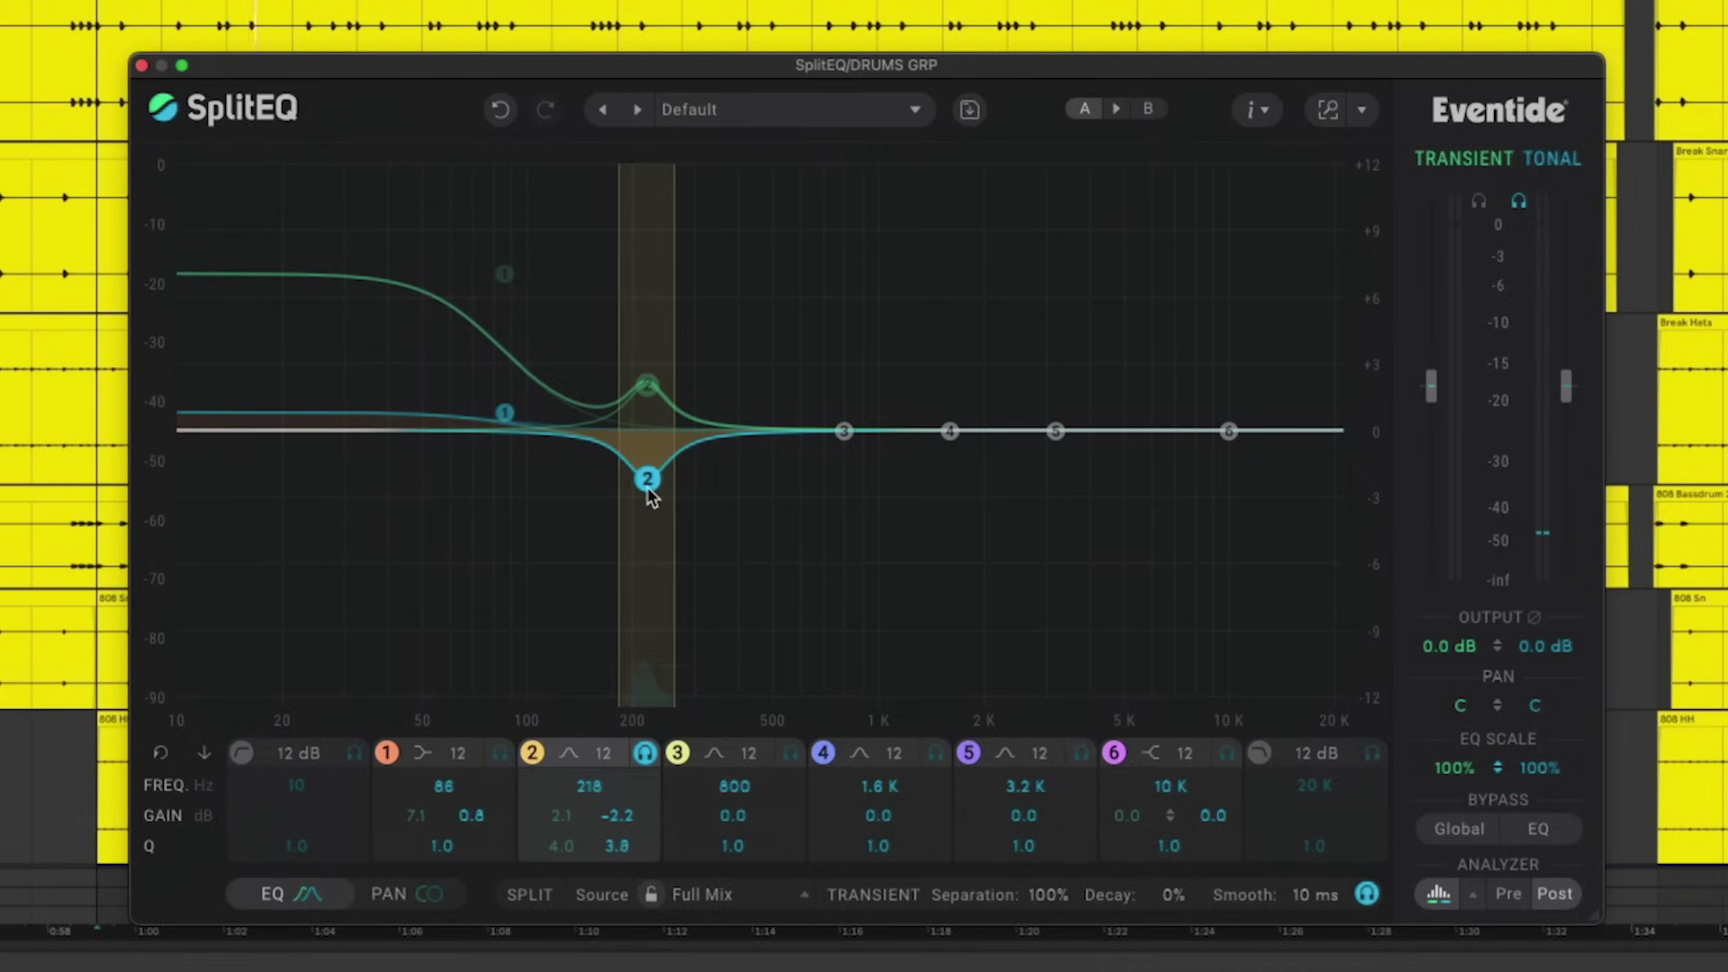
{"action": "scroll", "coordinate": [650, 497], "scroll_direction": "down", "scroll_amount": 5}
{"action": "left_click_drag", "start_coordinate": [647, 479], "coordinate": [645, 481]}
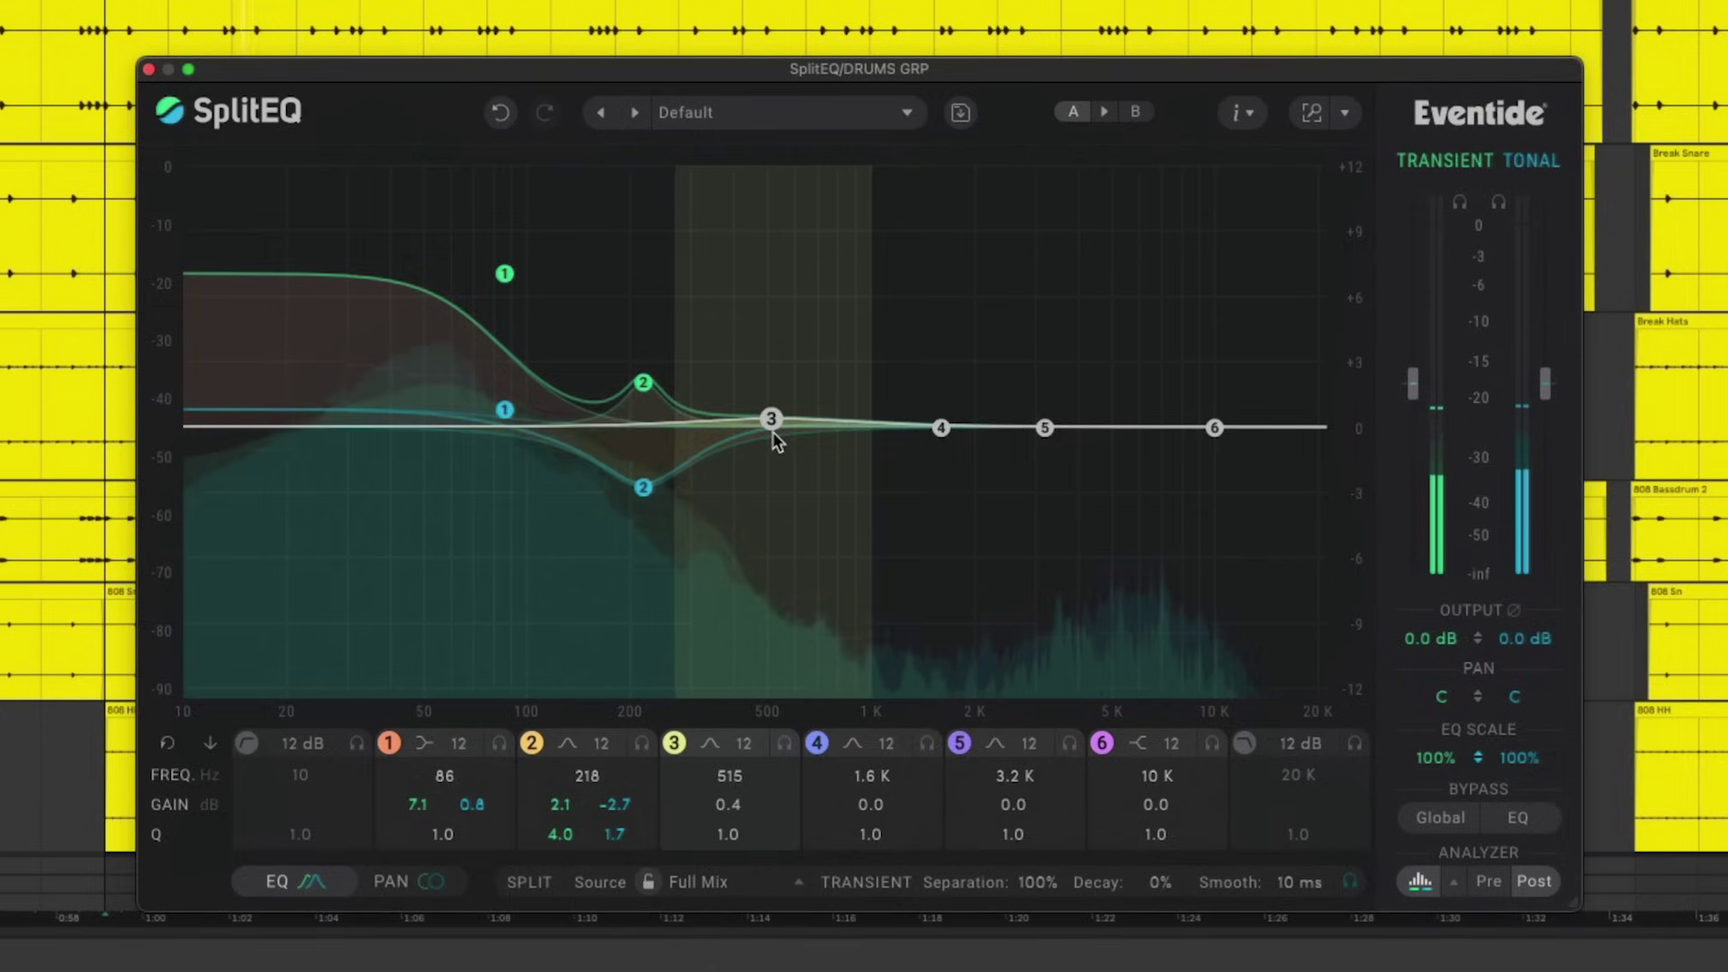
- Cut band 3's transients by 3.0 dB at 493 Hz and narrow the band to a Q of 3.0
{"action": "mouse_move", "coordinate": [773, 432]}
{"action": "left_mouse_down"}
{"action": "mouse_move", "coordinate": [769, 374]}
{"action": "mouse_move", "coordinate": [769, 439]}
{"action": "left_mouse_up"}
{"action": "key", "text": "space"}
{"action": "mouse_move", "coordinate": [768, 368]}
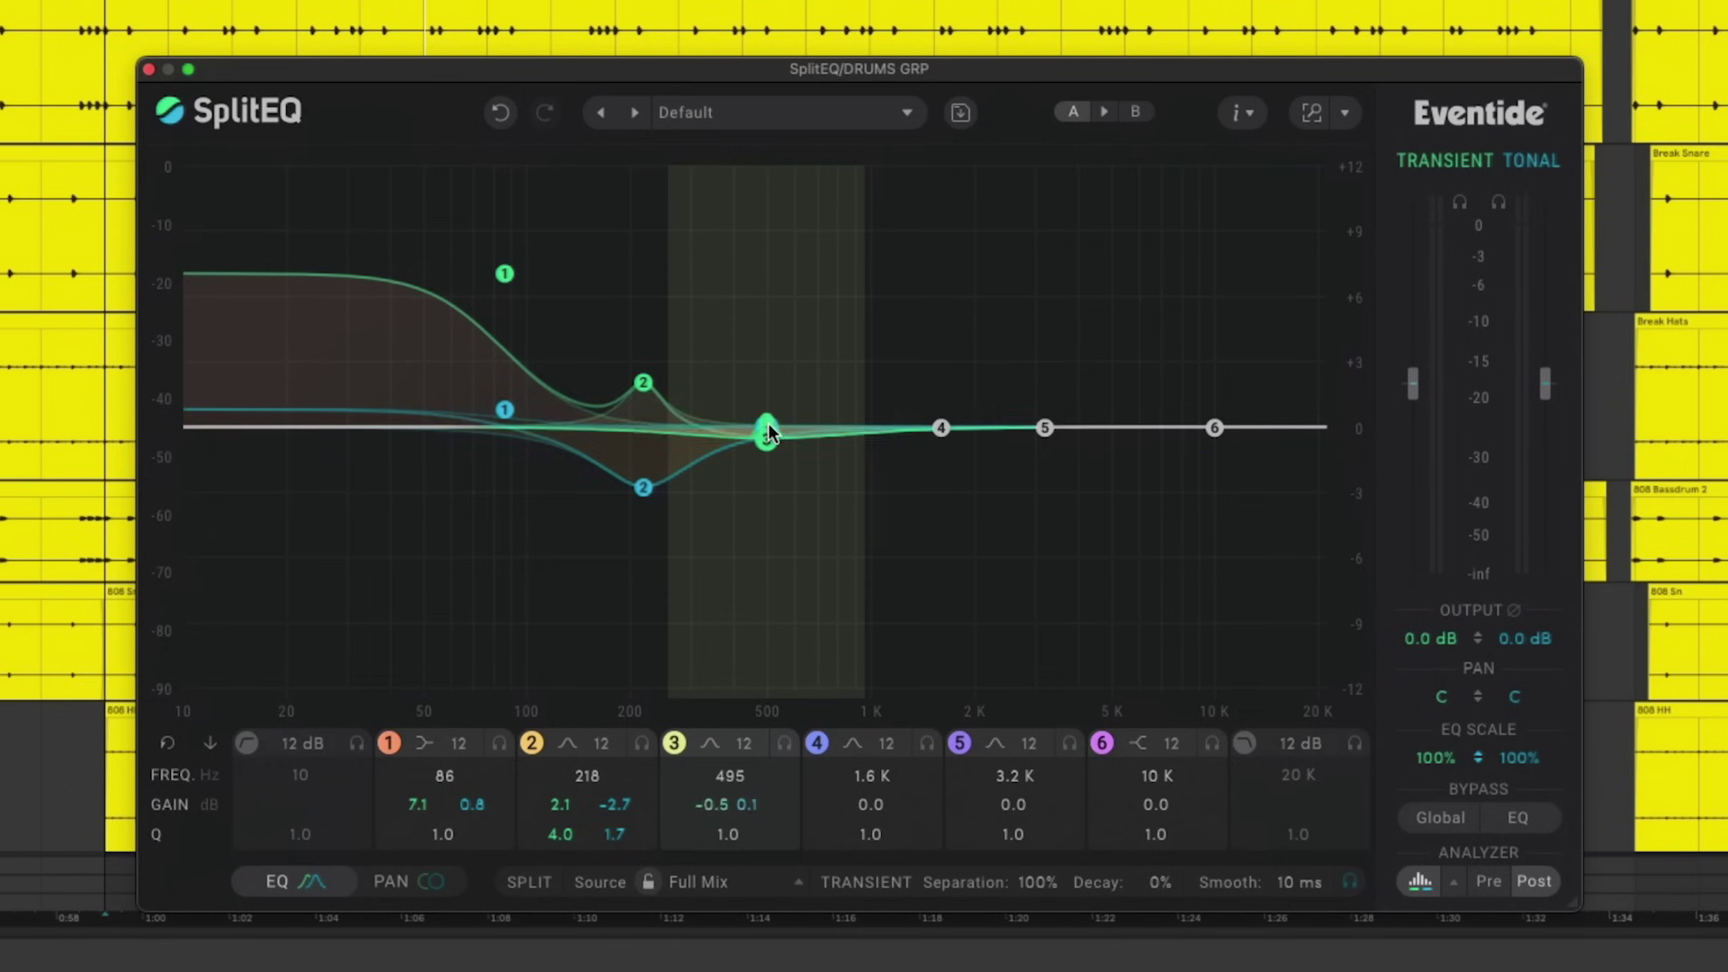
{"action": "left_click_drag", "start_coordinate": [767, 430], "coordinate": [769, 474]}
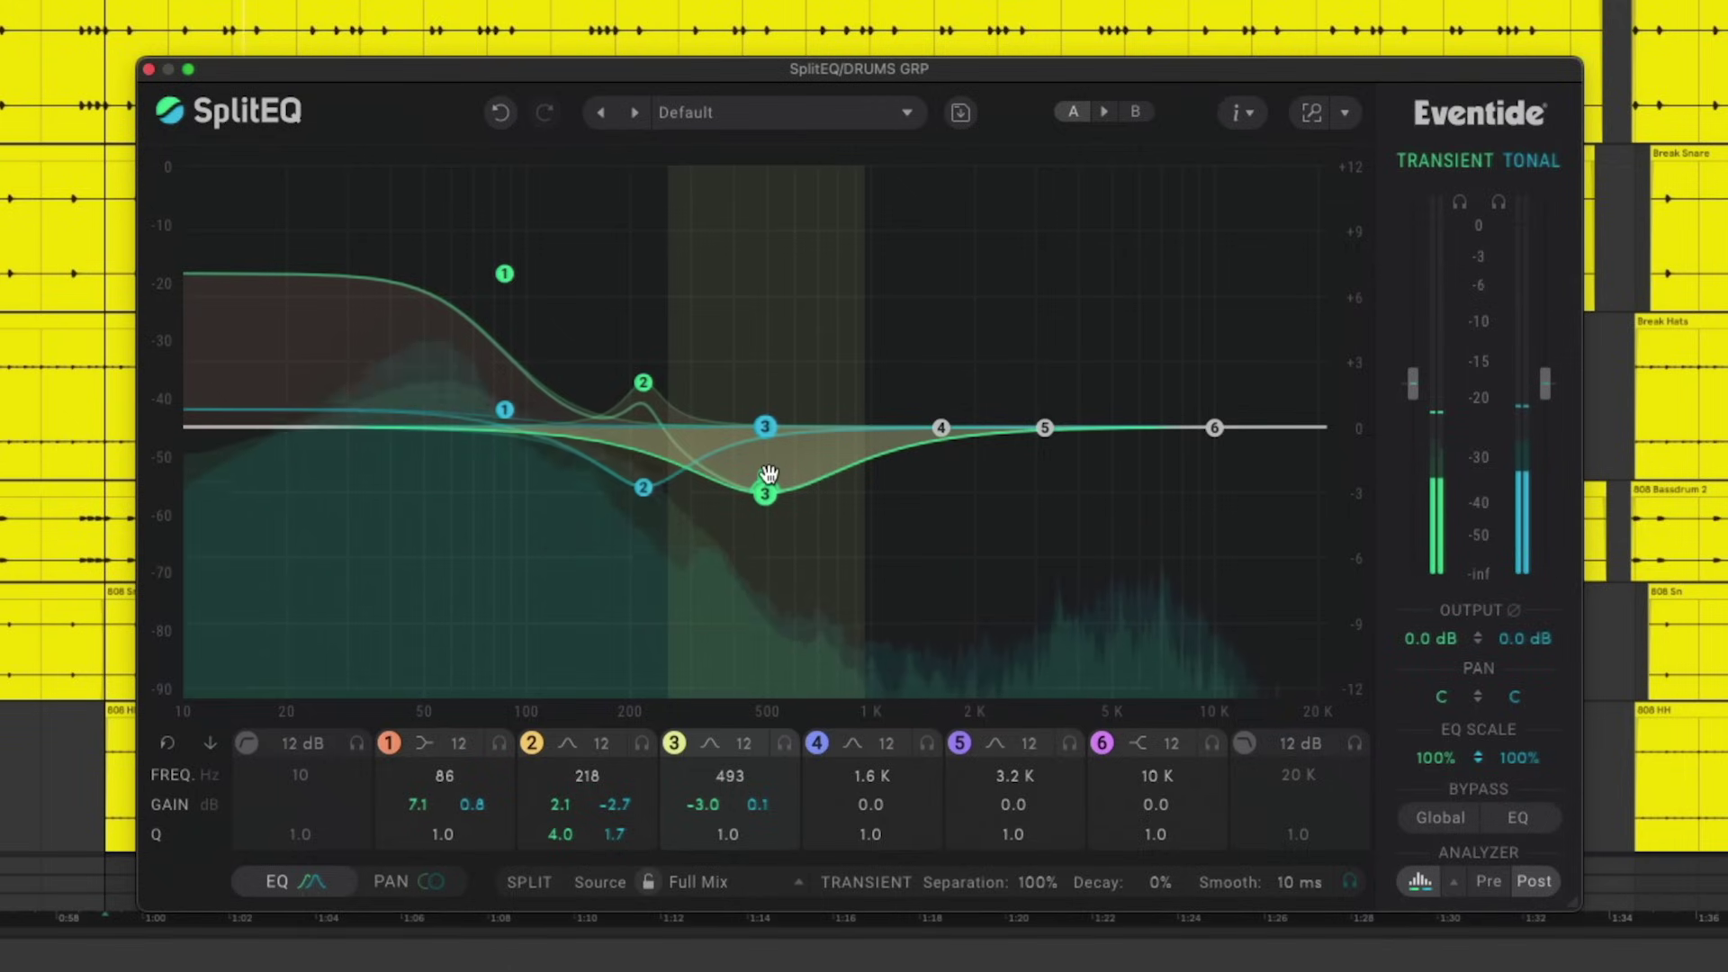
{"action": "scroll", "coordinate": [768, 474], "scroll_direction": "up", "scroll_amount": 4}
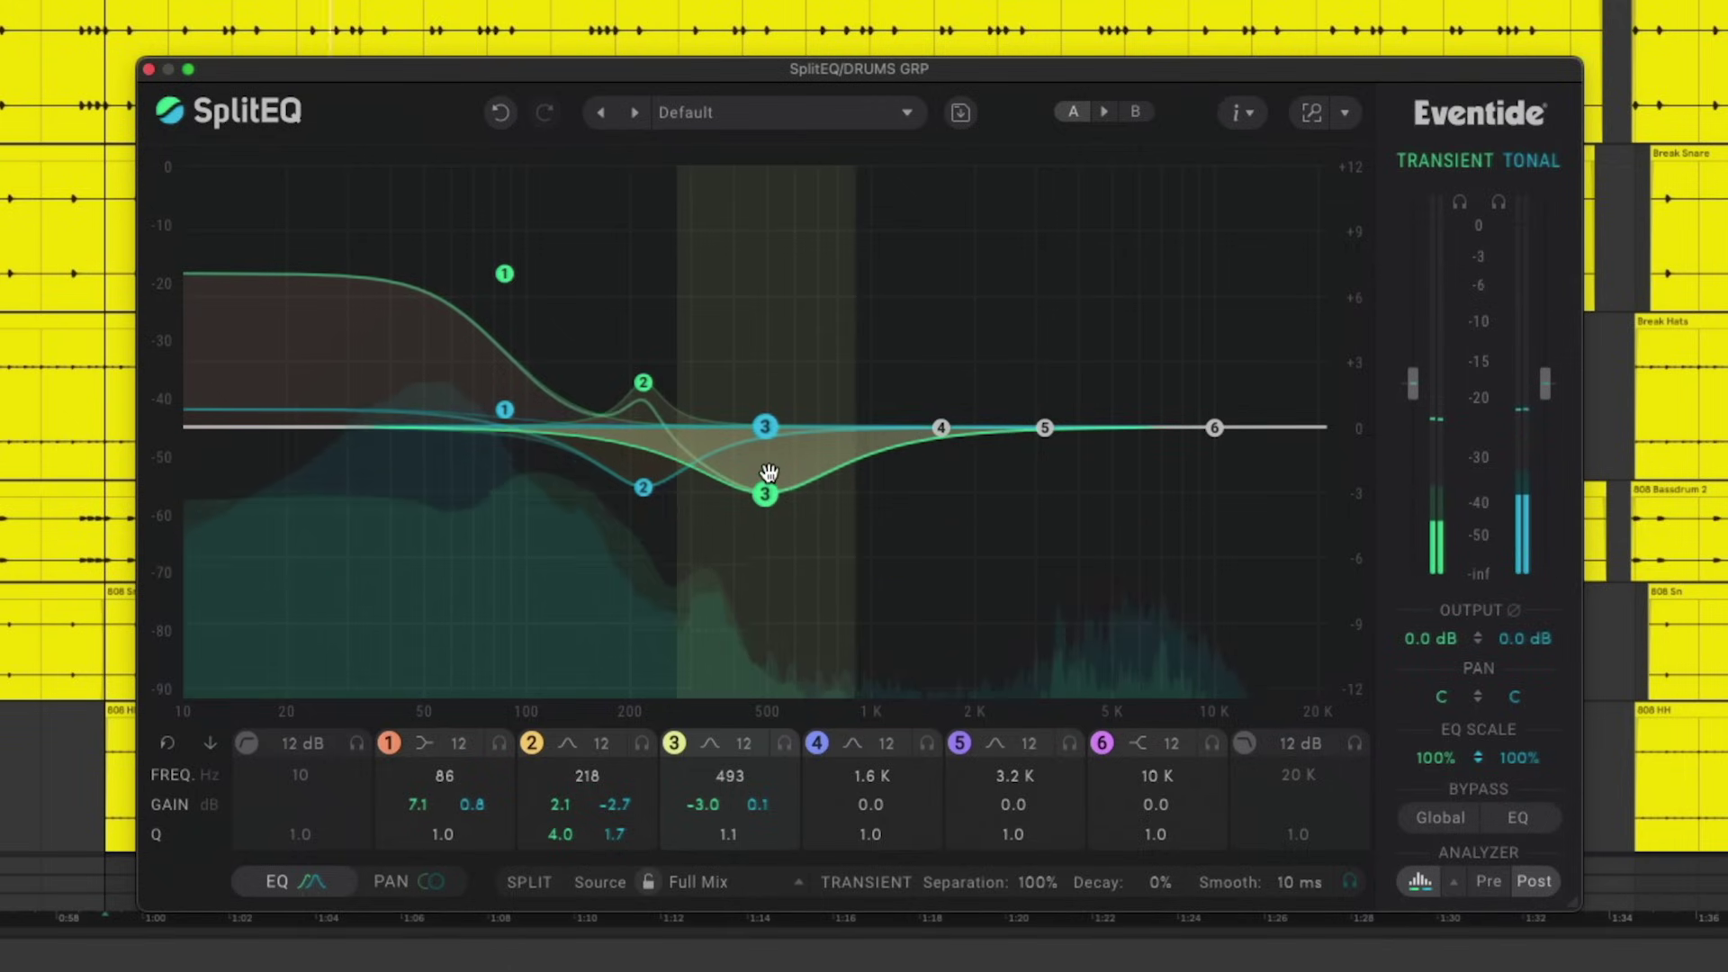
{"action": "scroll", "coordinate": [768, 474], "scroll_direction": "up", "scroll_amount": 9}
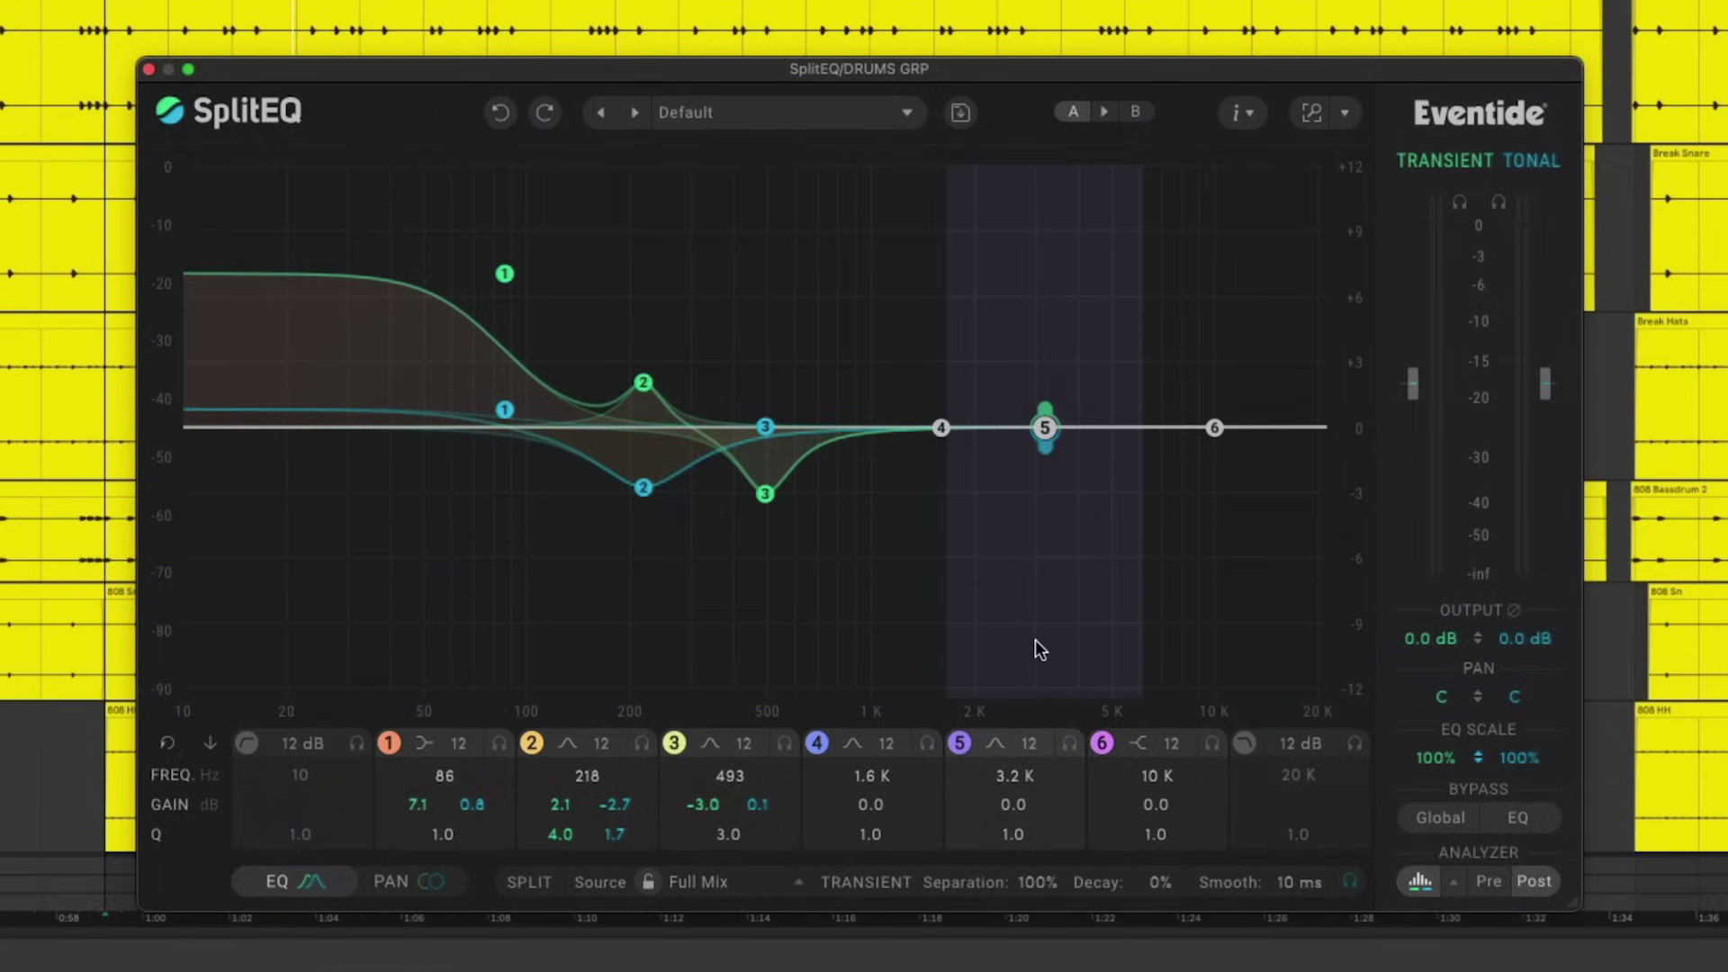
- Make band 5 a High Shelf and boost its transients by 3.0 dB at 3.3 kHz with a Q of 0.9
{"action": "left_click", "coordinate": [996, 743]}
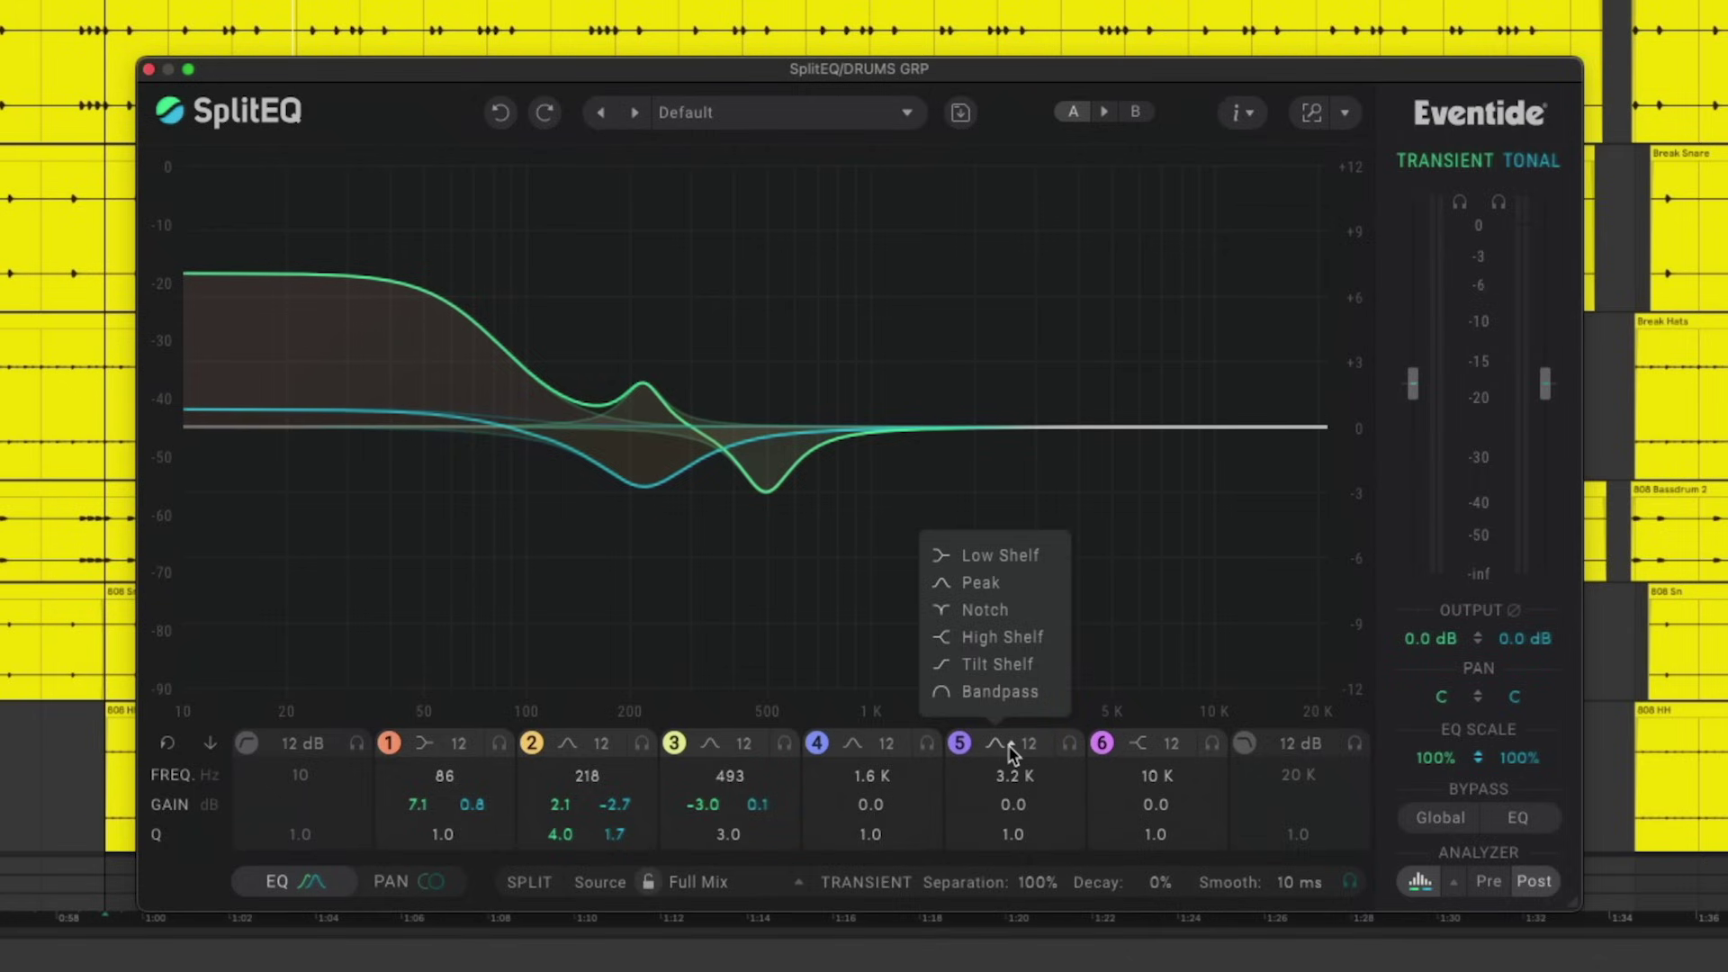
{"action": "left_click", "coordinate": [997, 637]}
{"action": "left_click_drag", "start_coordinate": [1043, 425], "coordinate": [1053, 351]}
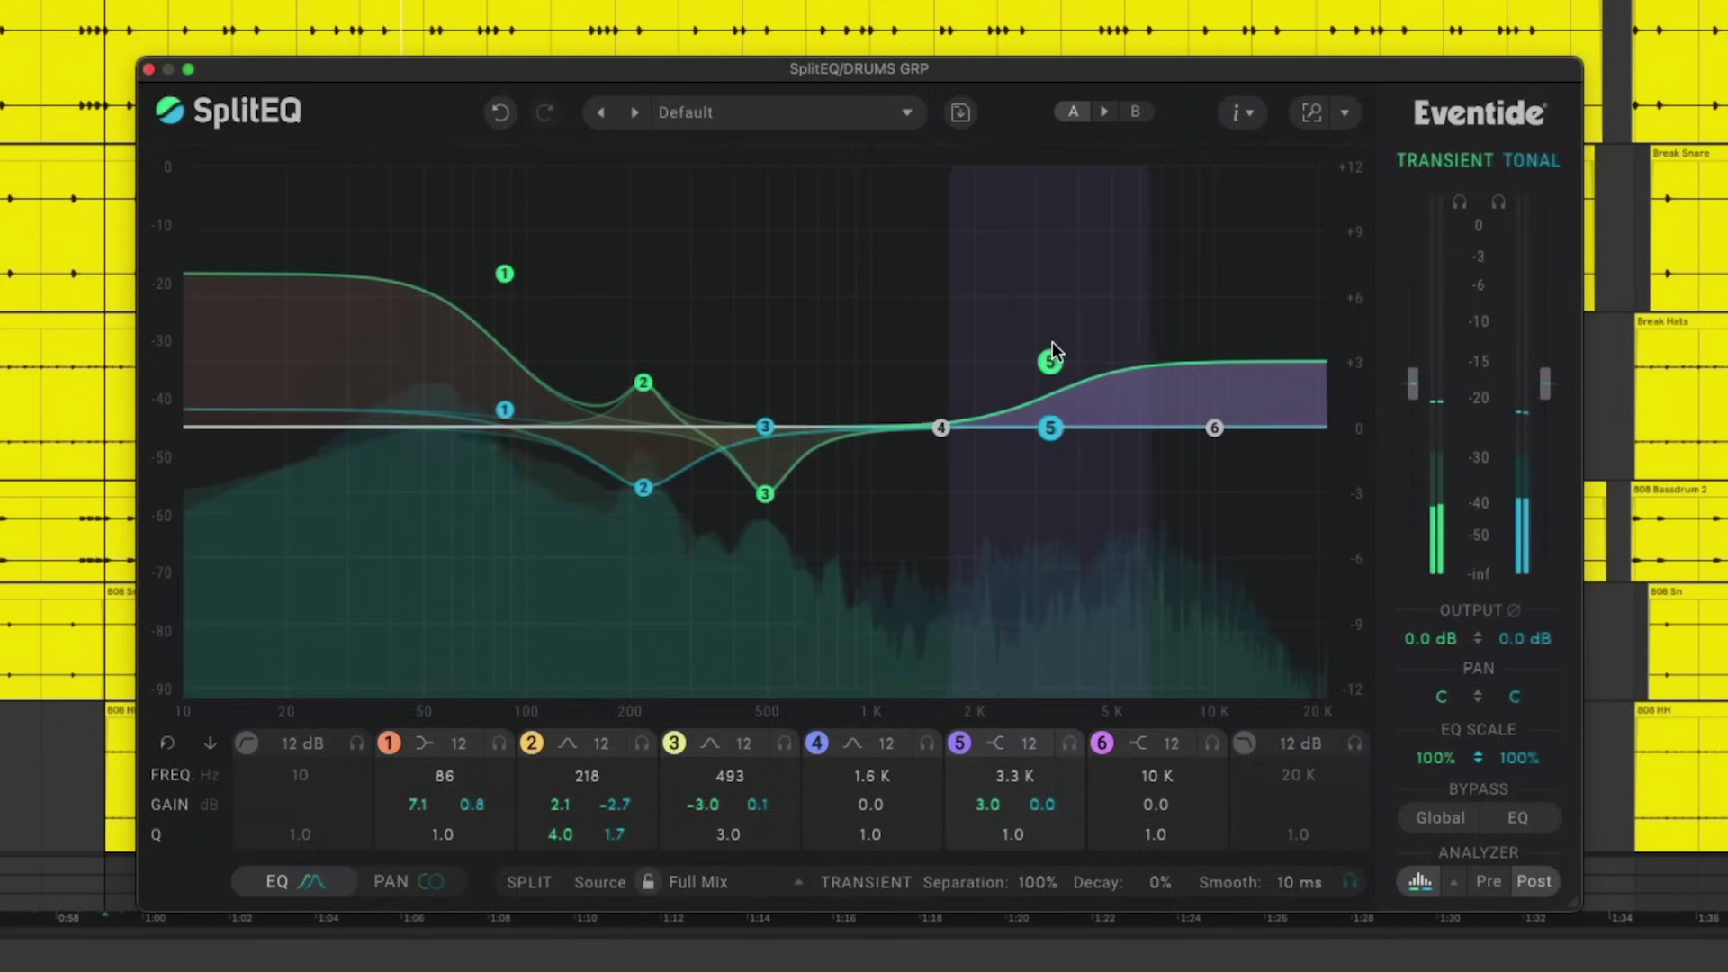
{"action": "scroll", "coordinate": [1053, 351], "scroll_direction": "down", "scroll_amount": 1}
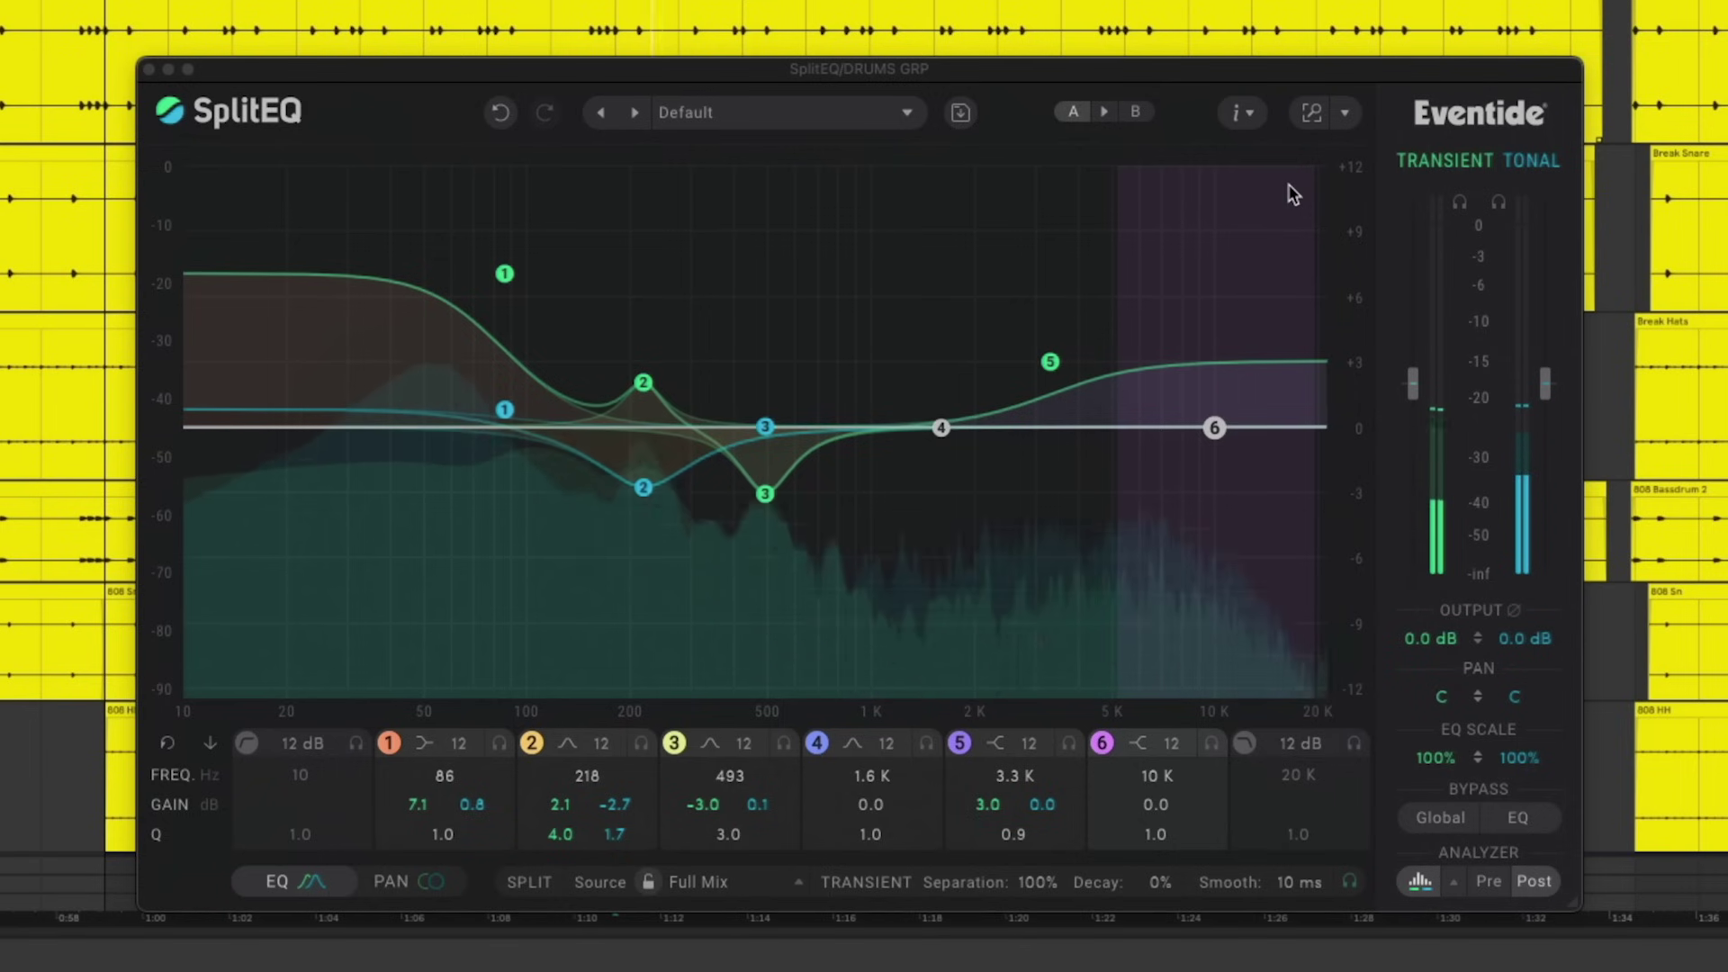
- Raise the overall transient output to about 4.6 dB and lower the tonal output to about -0.9 dB
{"action": "left_click_drag", "start_coordinate": [1415, 388], "coordinate": [1420, 353]}
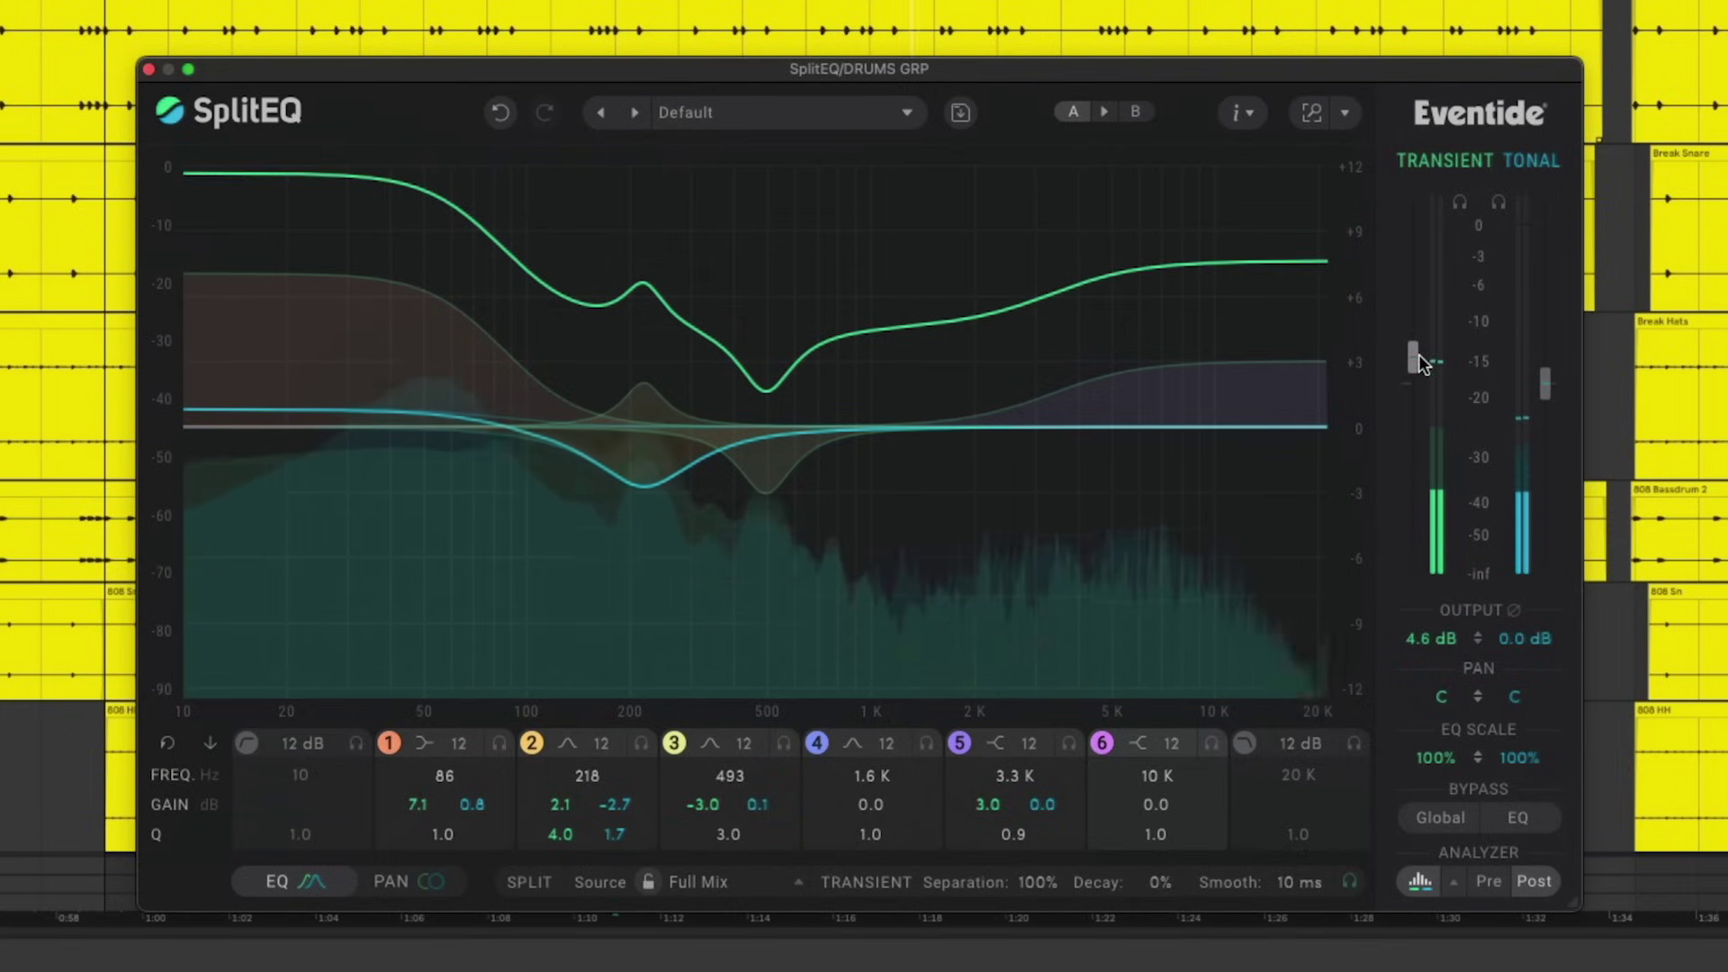
{"action": "mouse_move", "coordinate": [1538, 382]}
{"action": "left_mouse_down"}
{"action": "mouse_move", "coordinate": [1542, 423]}
{"action": "mouse_move", "coordinate": [1542, 392]}
{"action": "mouse_move", "coordinate": [1527, 391]}
{"action": "left_mouse_up"}
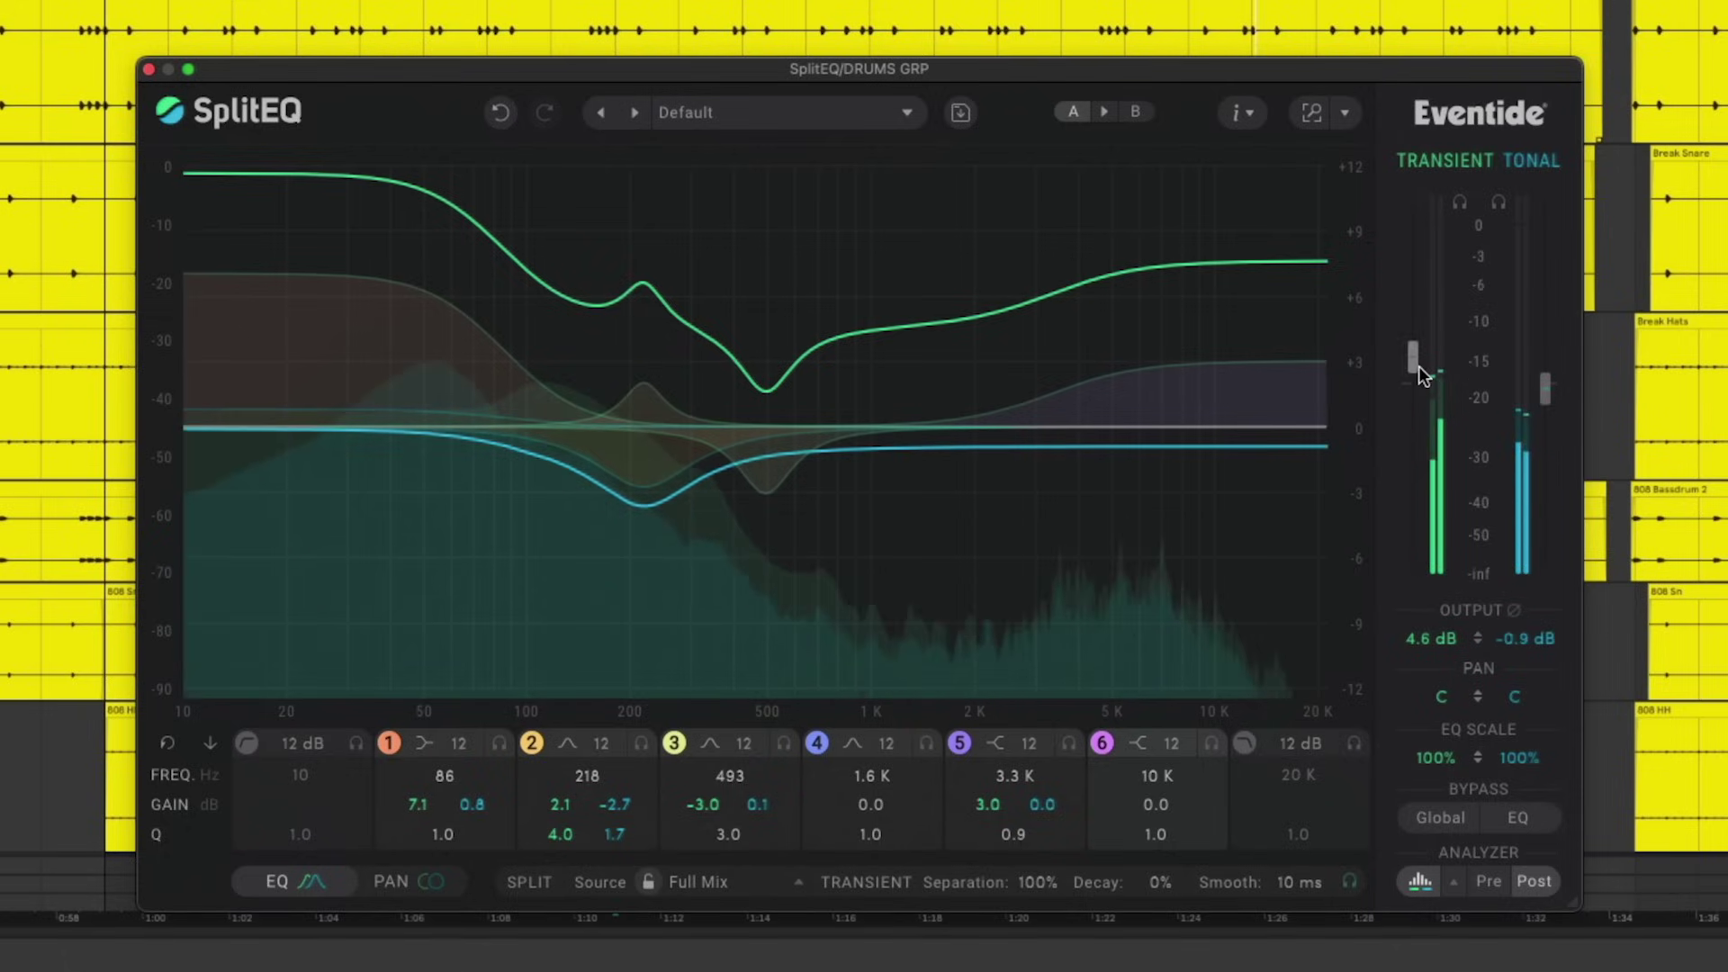
{"action": "scroll", "coordinate": [1418, 367], "scroll_direction": "down", "scroll_amount": 5}
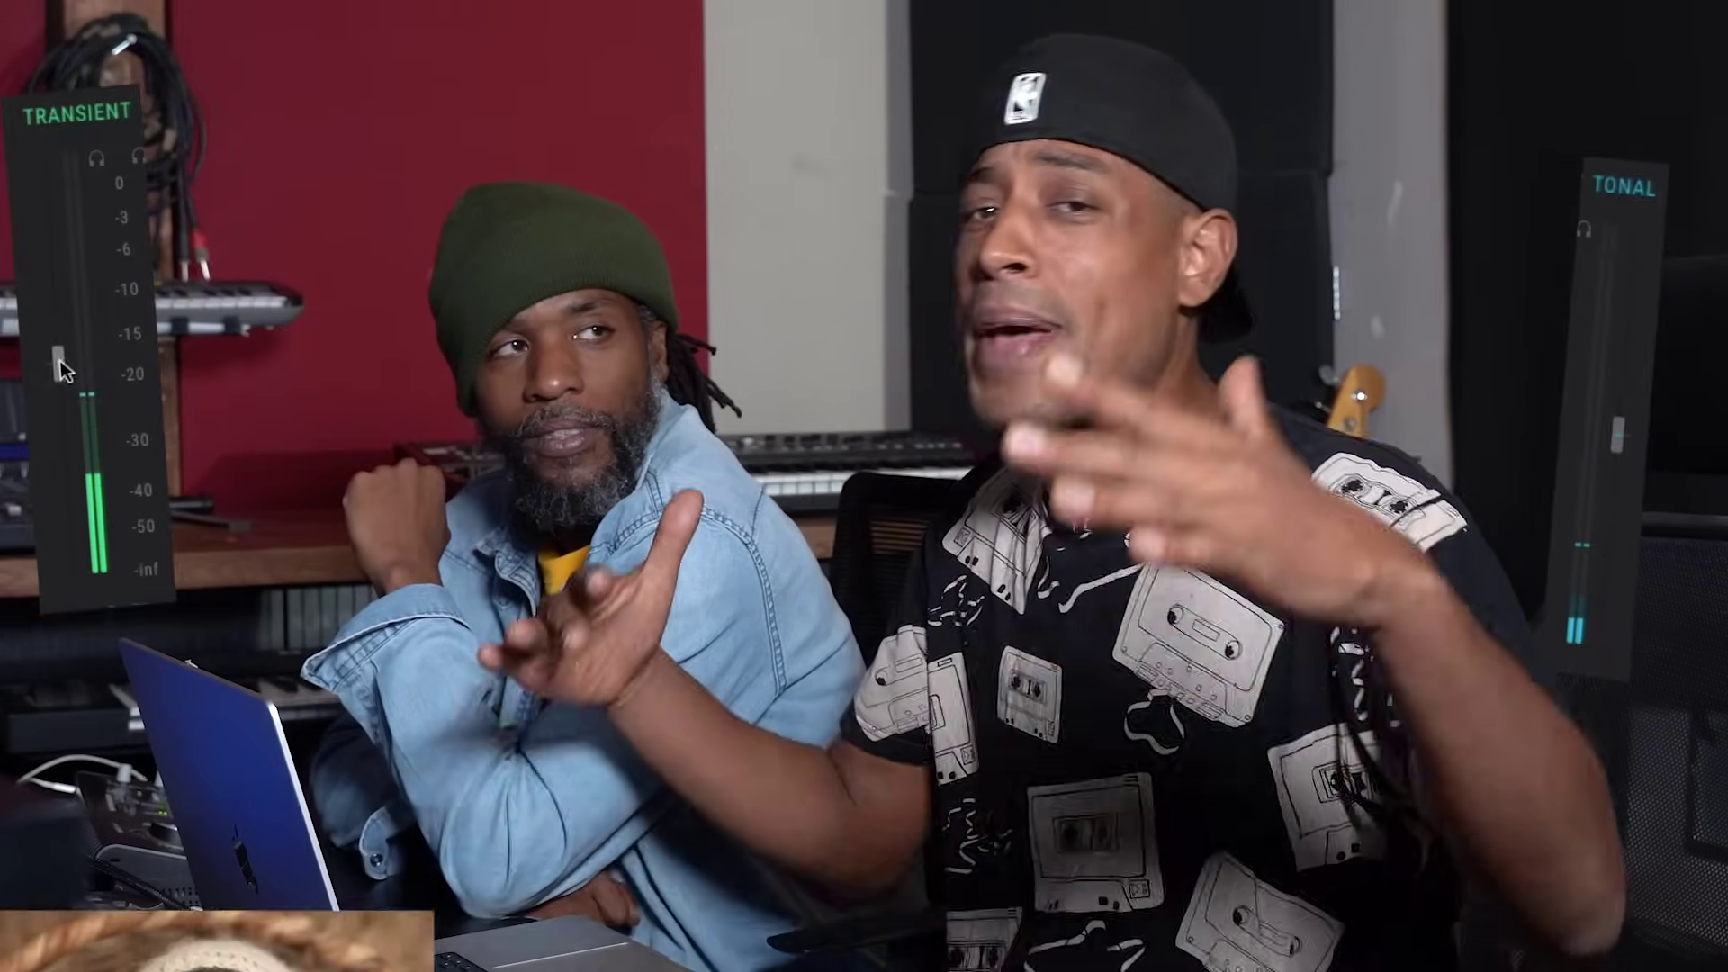
{"action": "left_click_drag", "start_coordinate": [61, 360], "coordinate": [63, 320]}
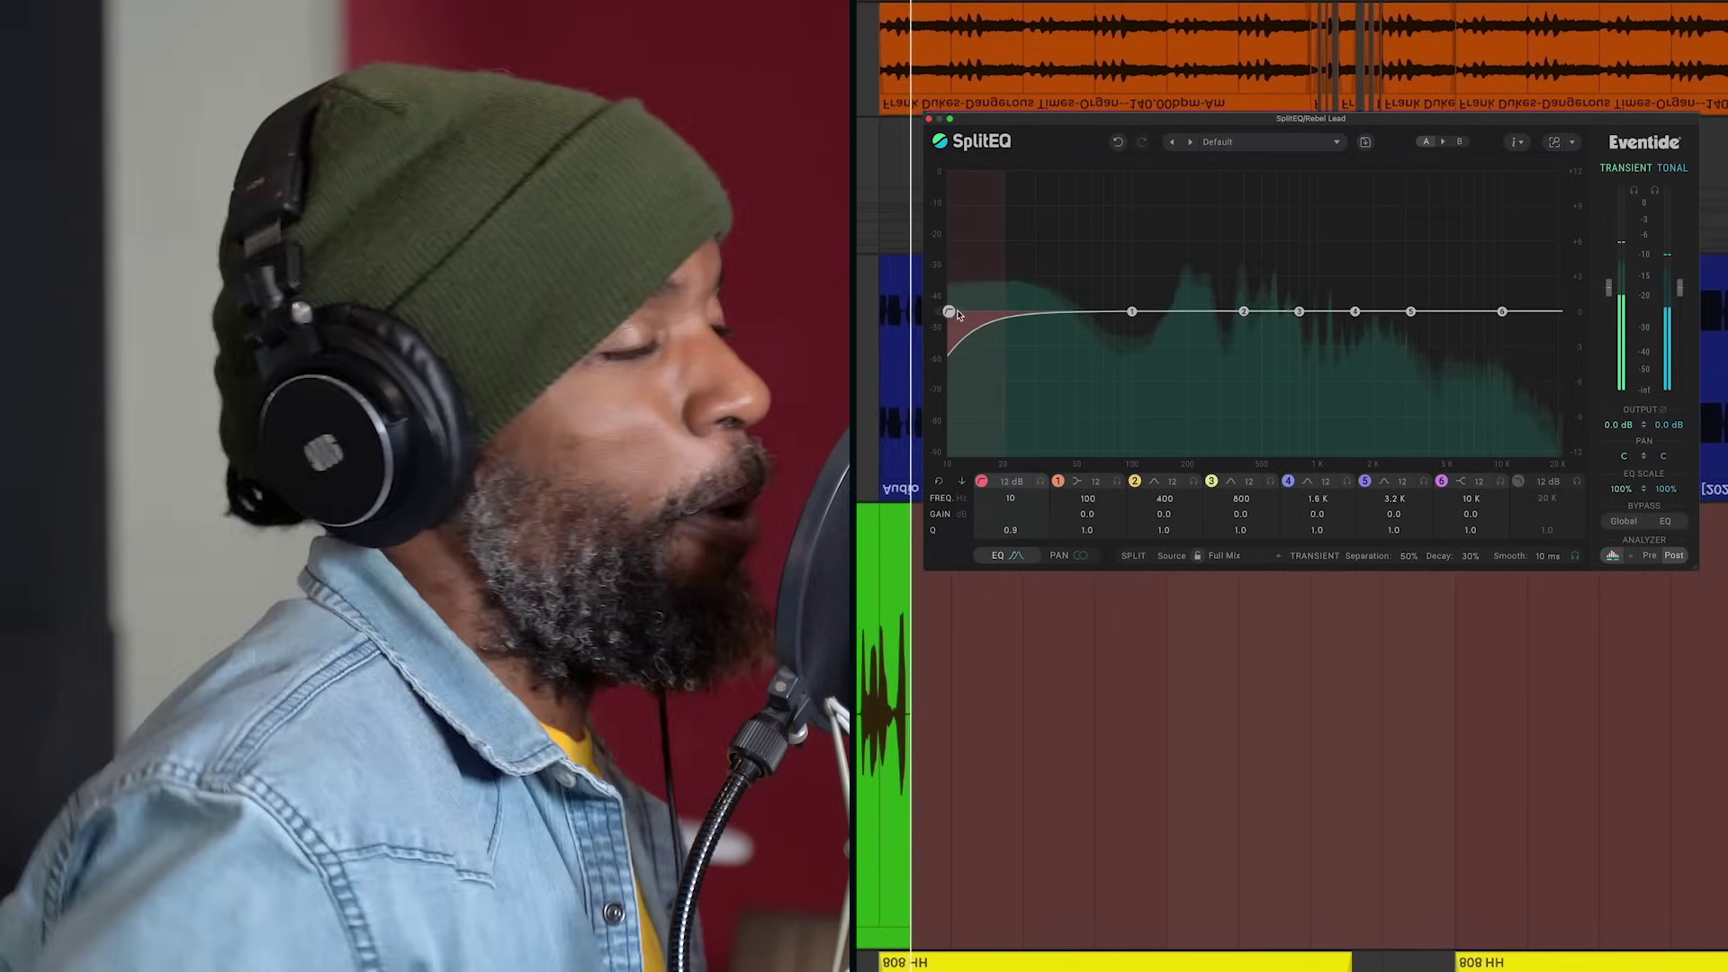
- Move the low cut to 66 Hz, make band 1 a Peak and cut its transients by 2.9 dB at 233 Hz
{"action": "left_click_drag", "start_coordinate": [1088, 325], "coordinate": [1202, 334]}
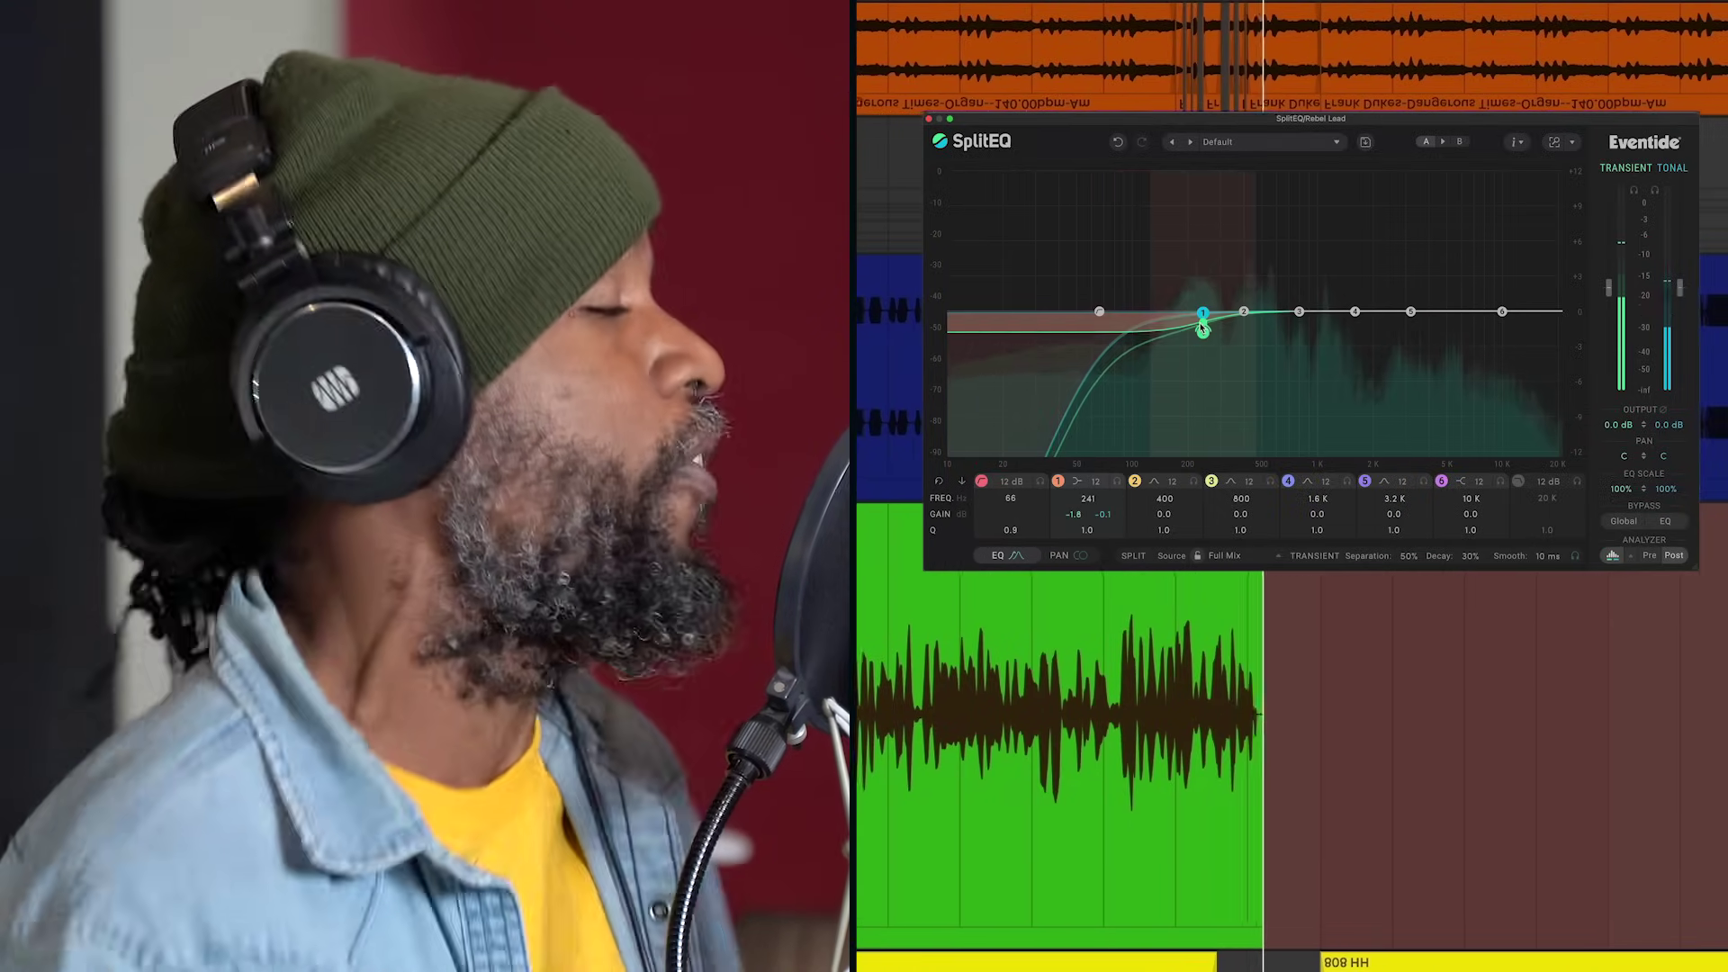
{"action": "left_click", "coordinate": [1082, 483]}
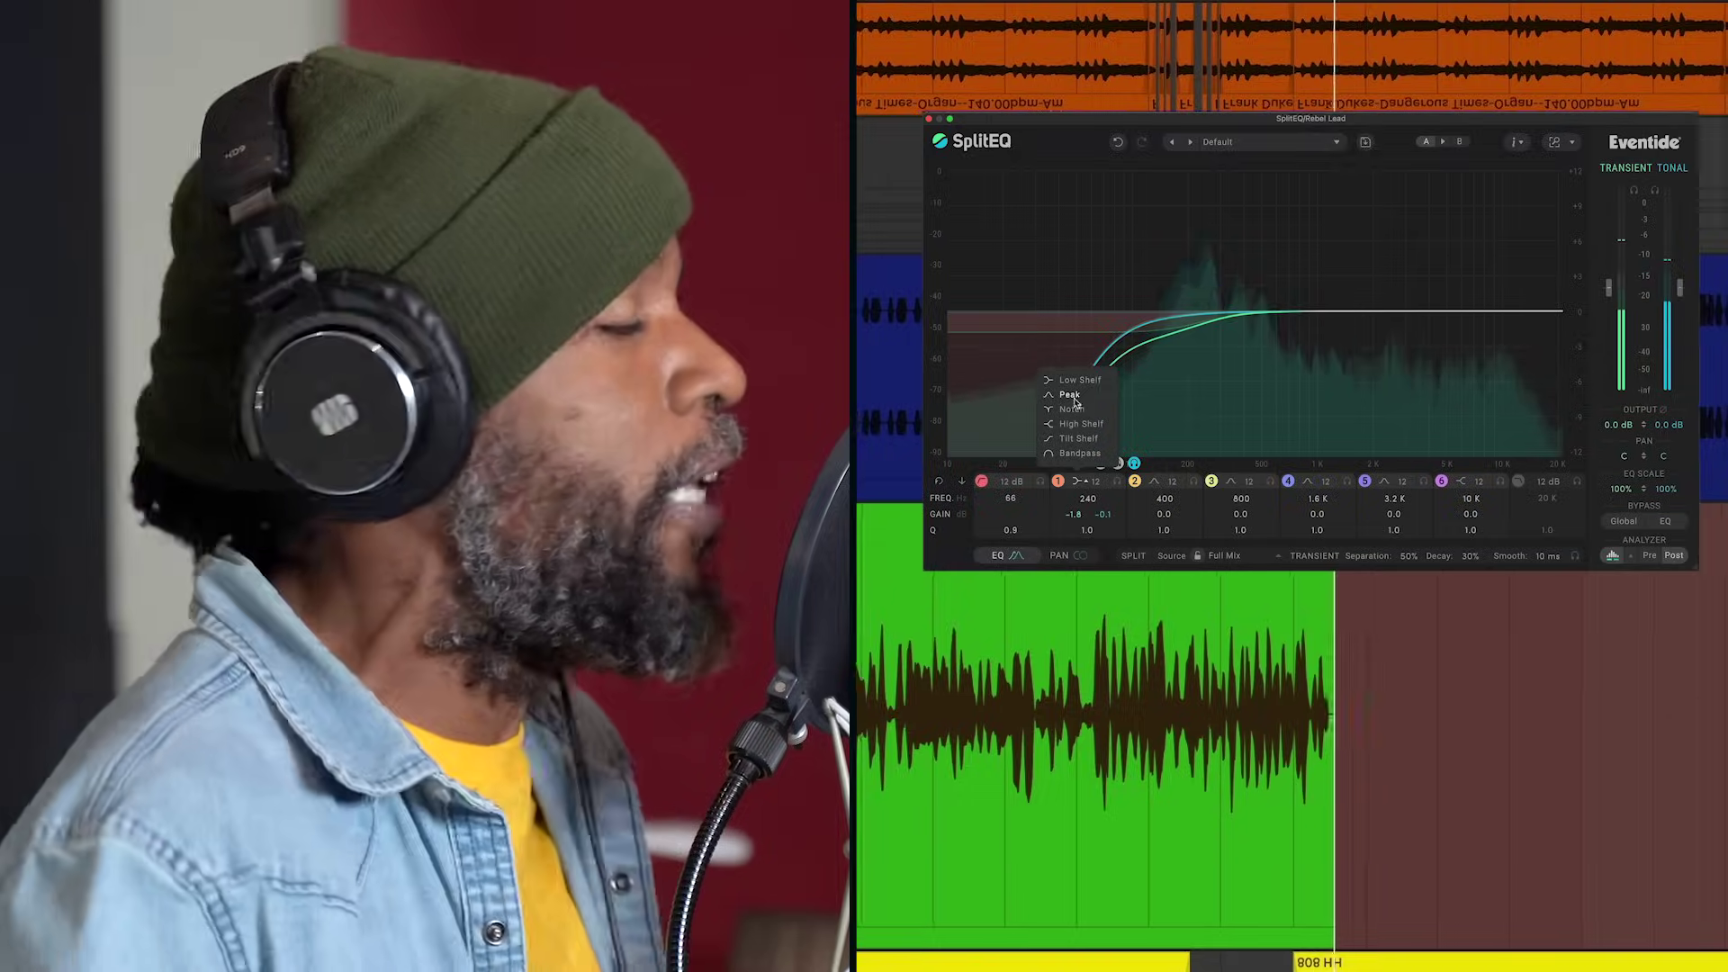
{"action": "left_click", "coordinate": [1075, 395]}
{"action": "left_click_drag", "start_coordinate": [695, 374], "coordinate": [692, 387]}
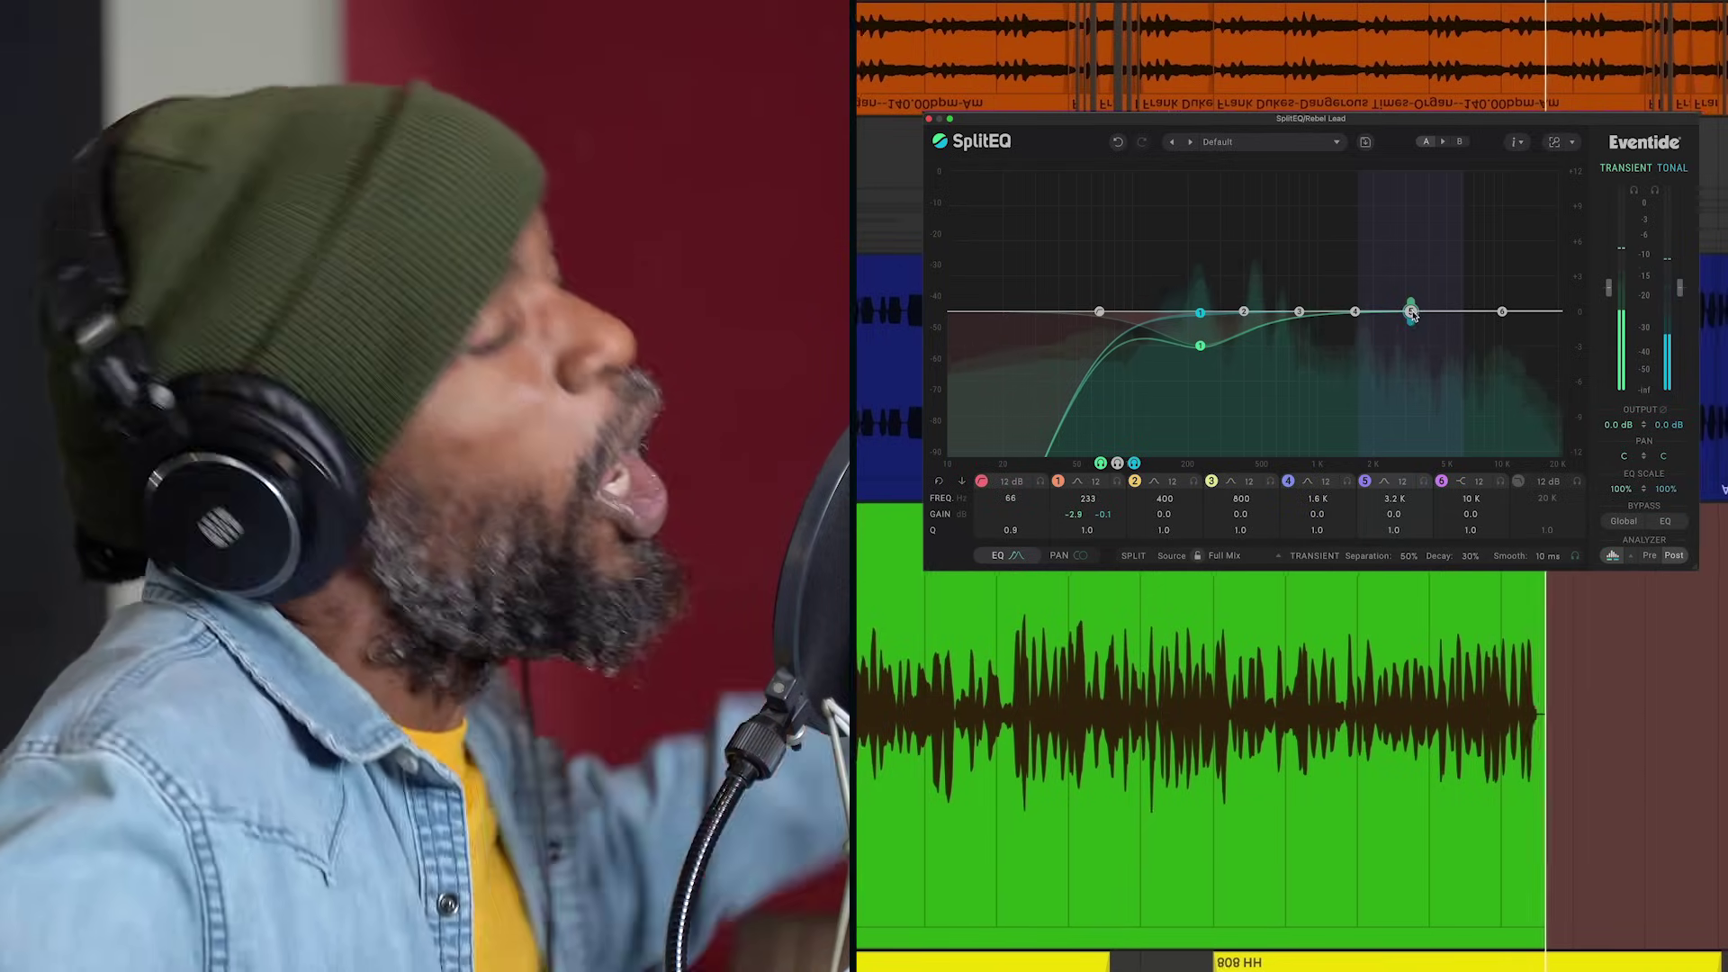
- Cut band 5's transients by about 1.9 dB at 7.6 kHz
{"action": "left_click_drag", "start_coordinate": [1006, 336], "coordinate": [1059, 359]}
{"action": "left_click_drag", "start_coordinate": [1443, 326], "coordinate": [1481, 331]}
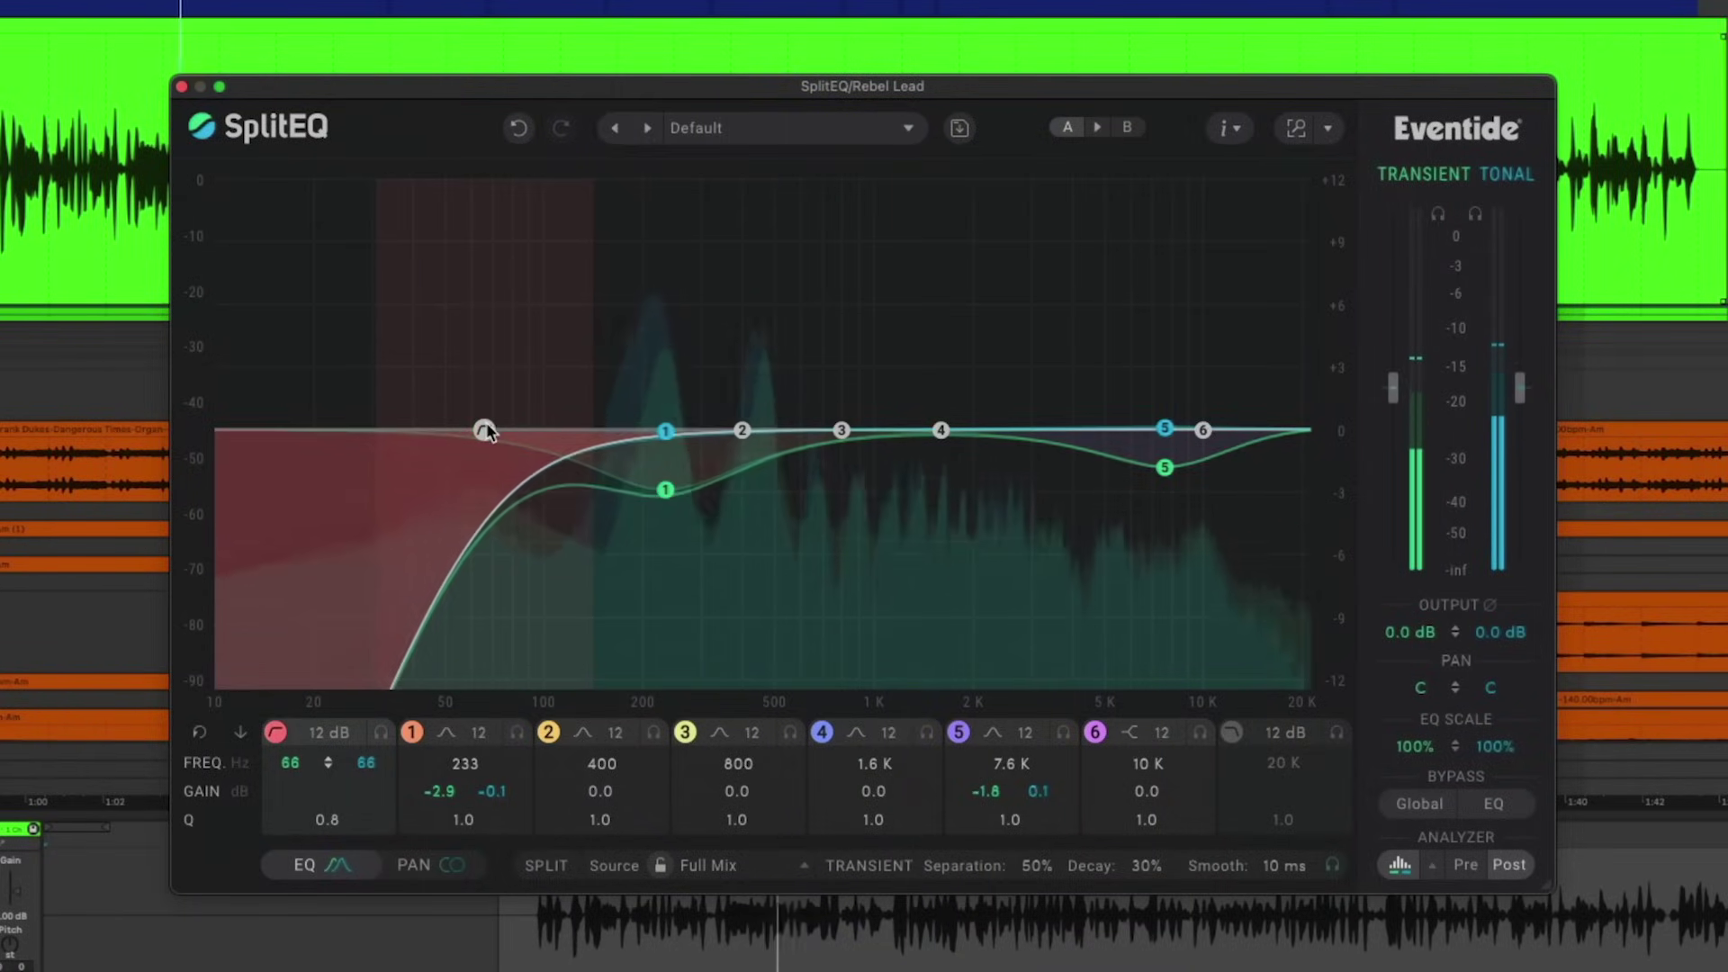
{"action": "left_click_drag", "start_coordinate": [1166, 465], "coordinate": [1165, 467]}
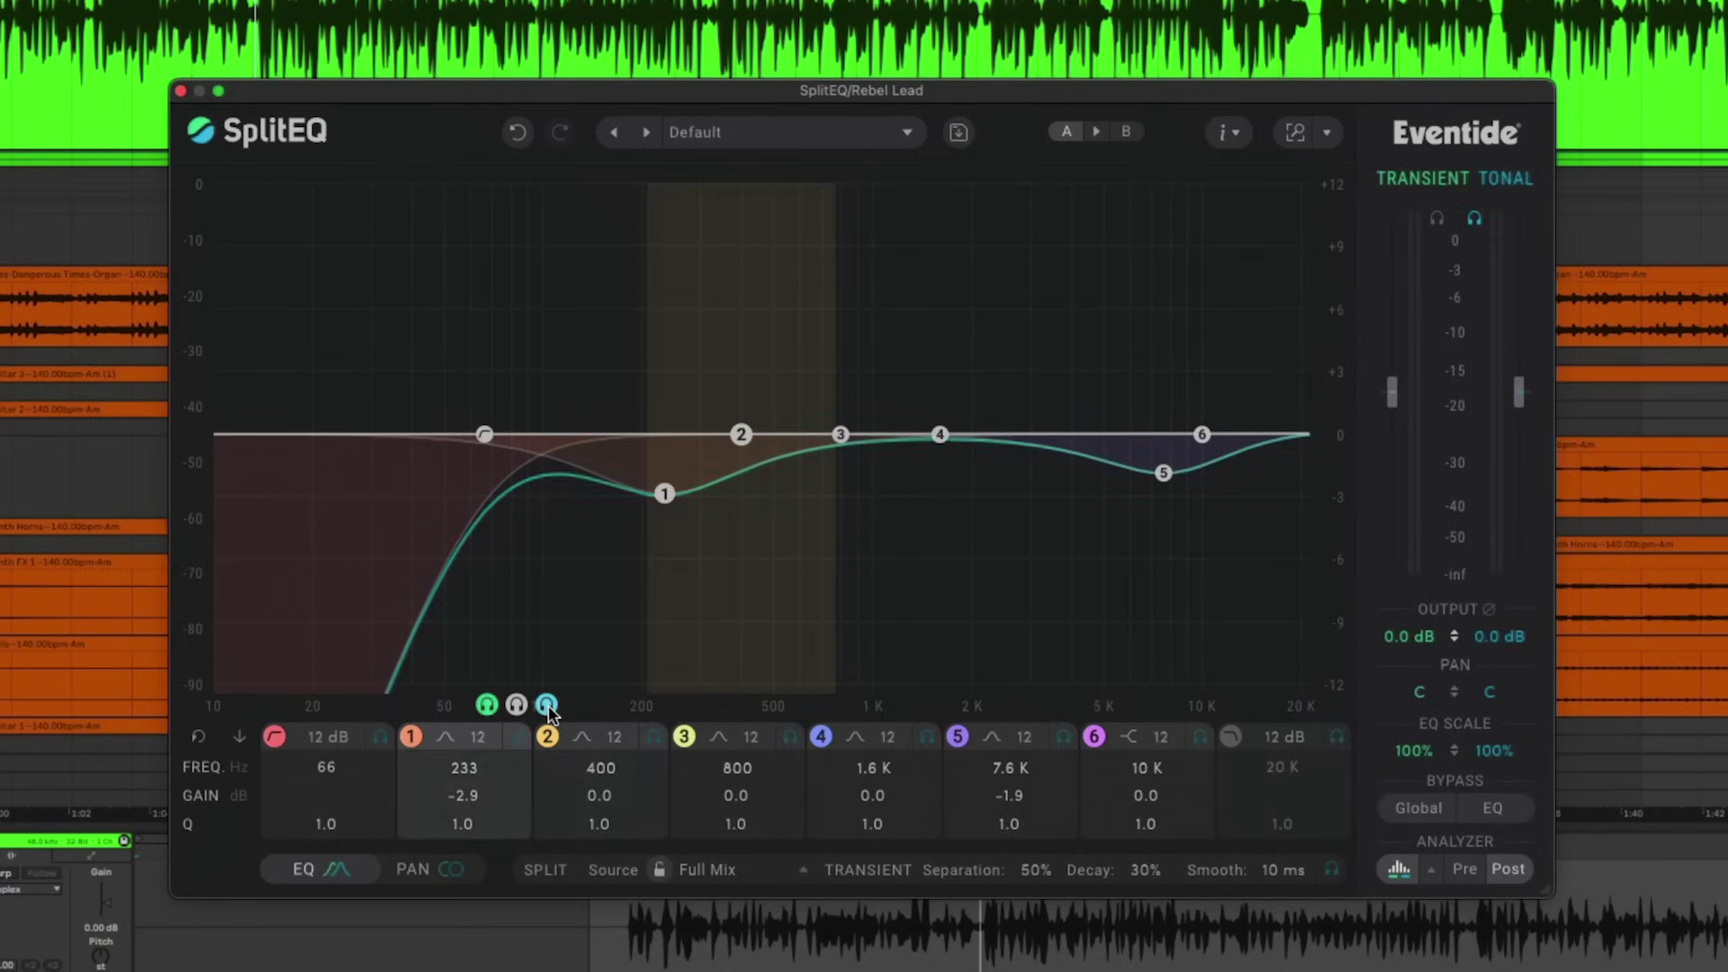
- Solo band 1's tonal part and cut it by 4.3 dB, then set its transient gain to 0.1 dB at 261 Hz
{"action": "left_click", "coordinate": [546, 705]}
{"action": "key", "text": "space"}
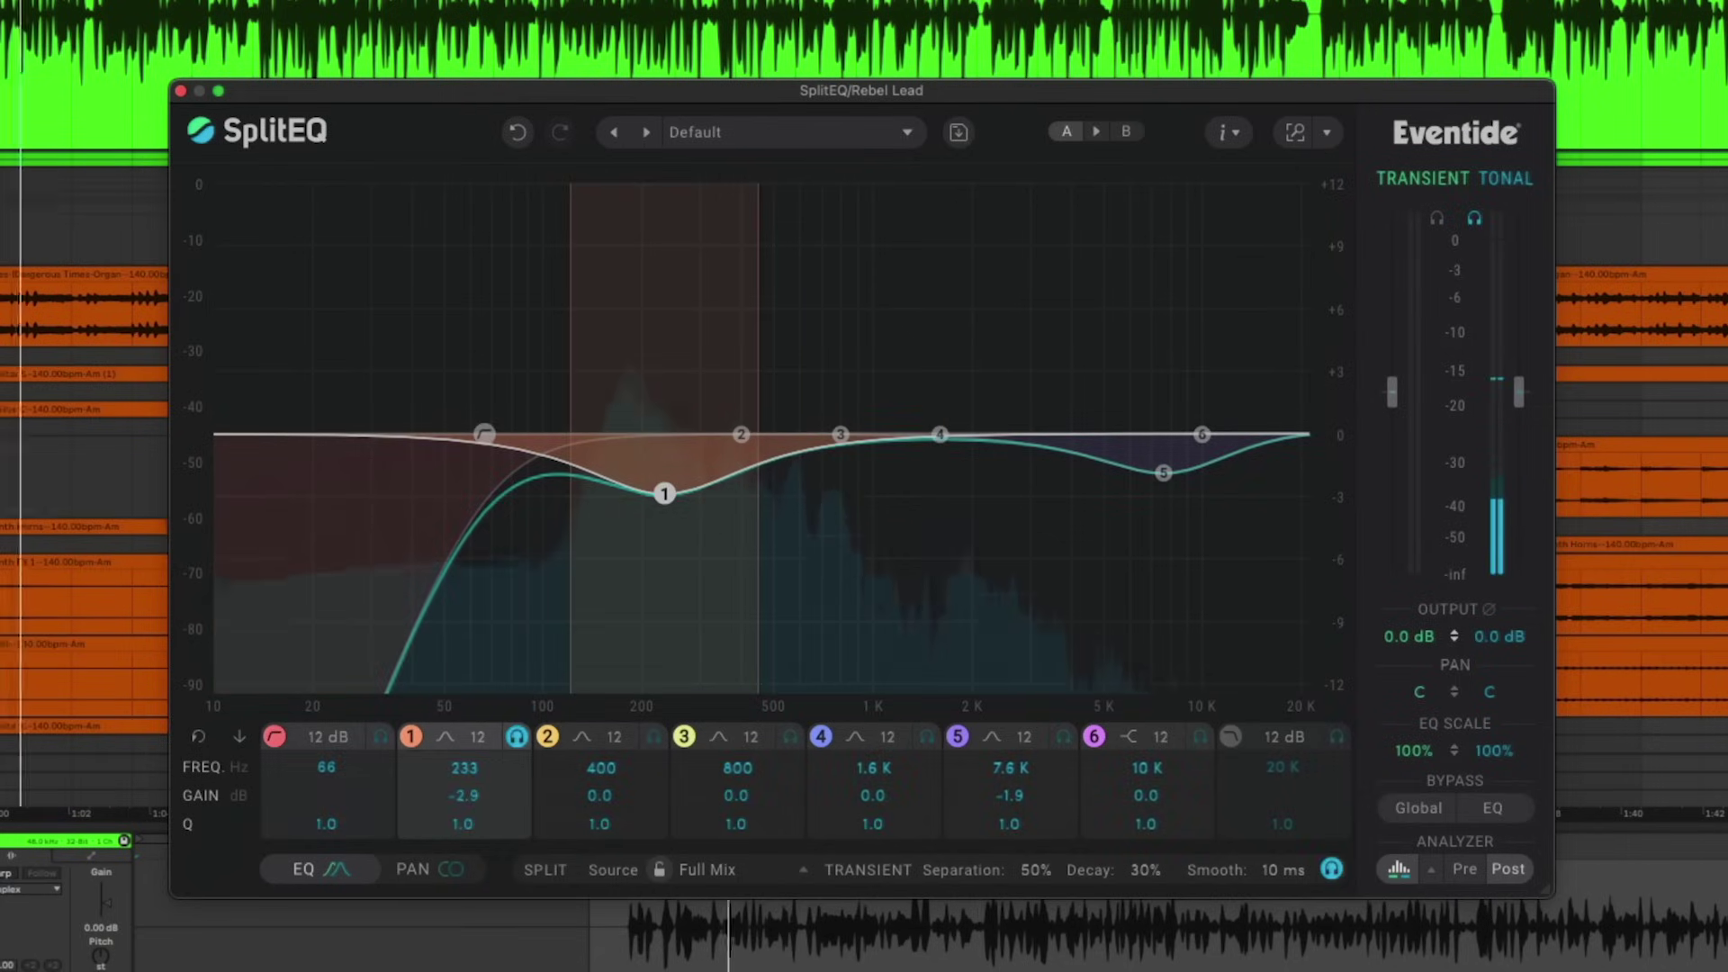
{"action": "left_click_drag", "start_coordinate": [661, 502], "coordinate": [672, 529]}
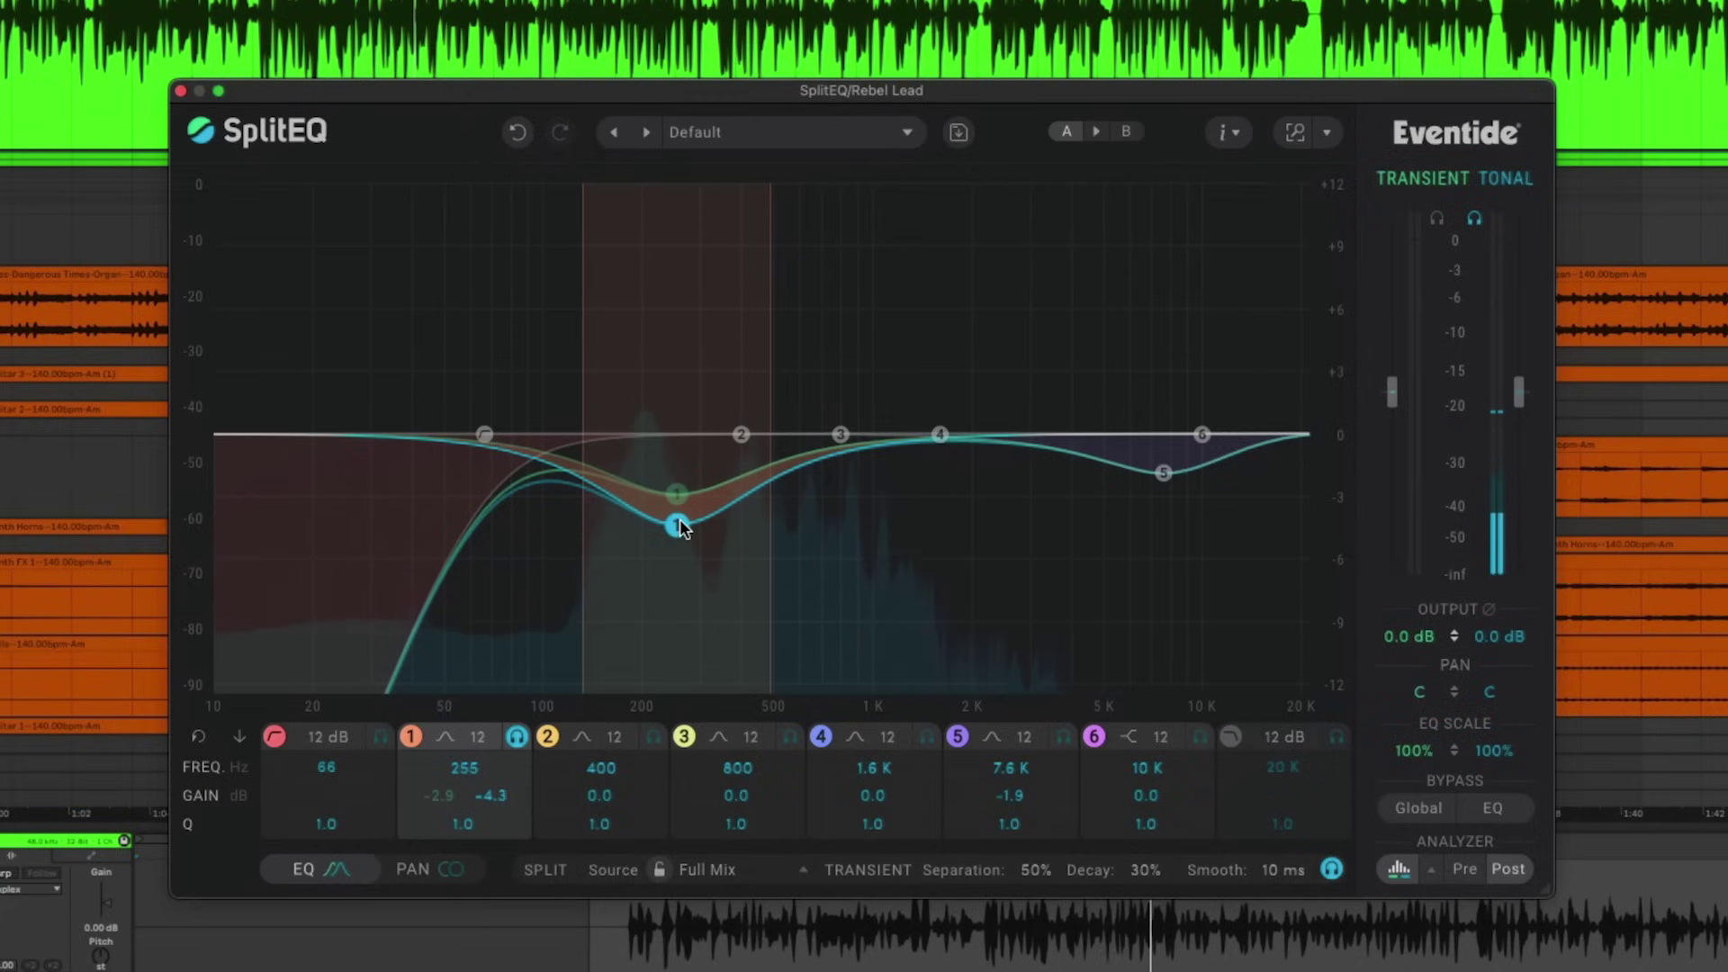
{"action": "left_click", "coordinate": [518, 737]}
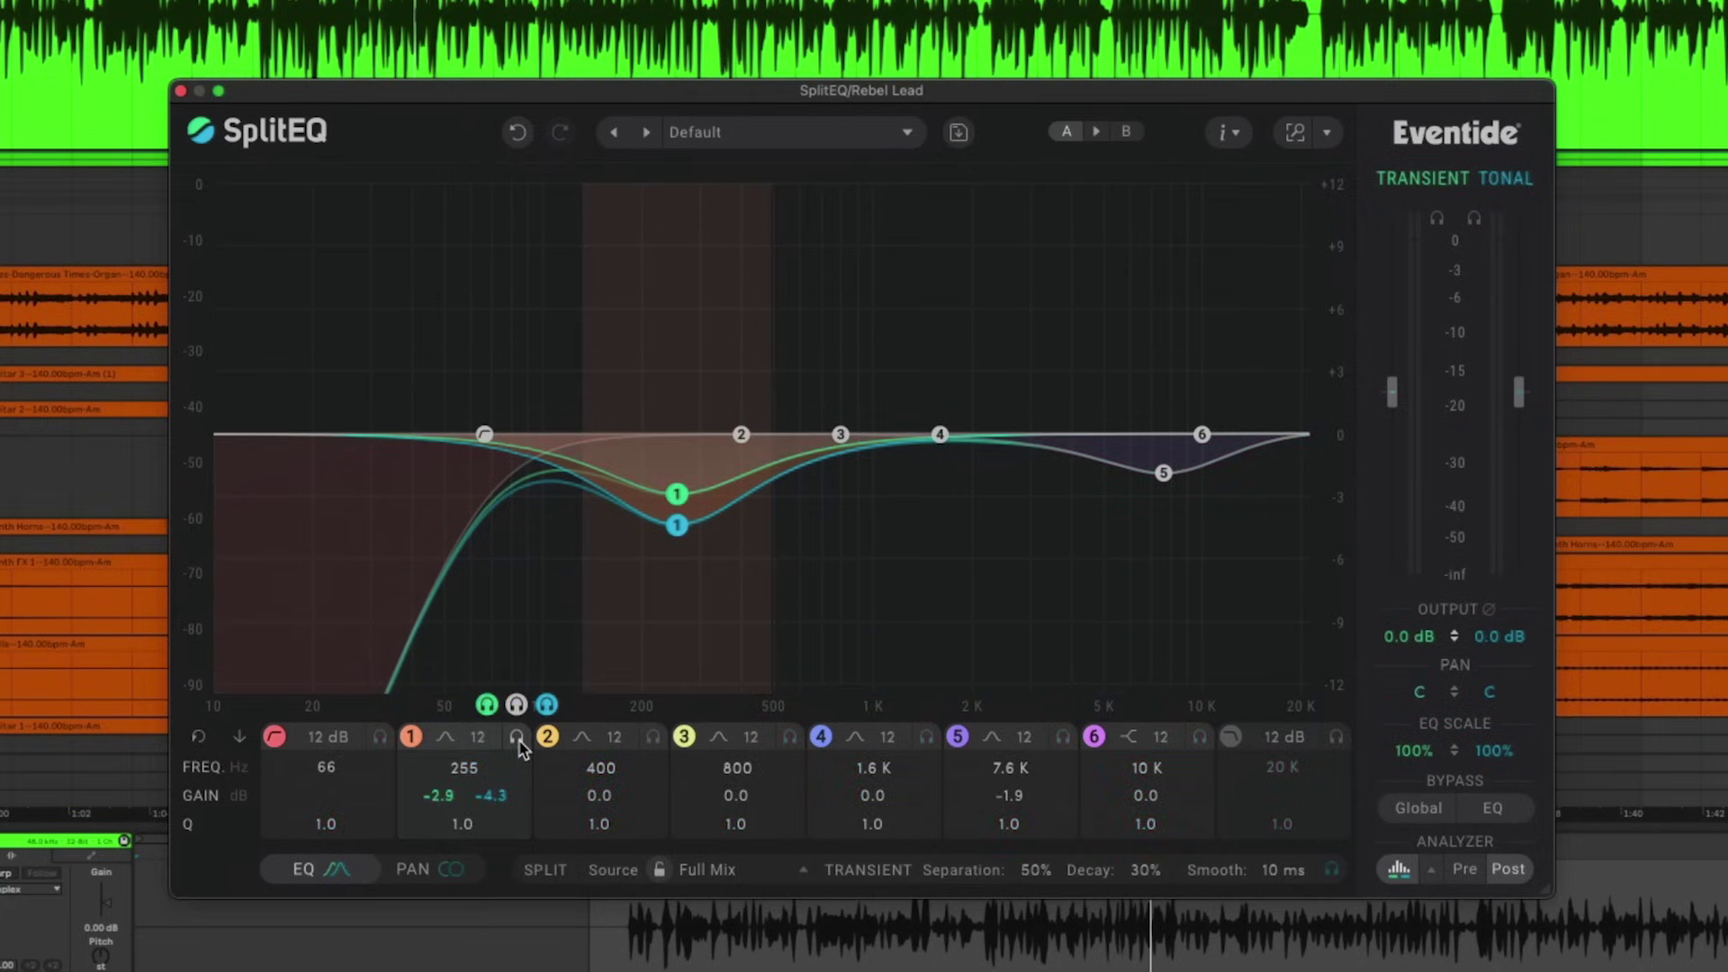
{"action": "left_click_drag", "start_coordinate": [677, 503], "coordinate": [675, 430]}
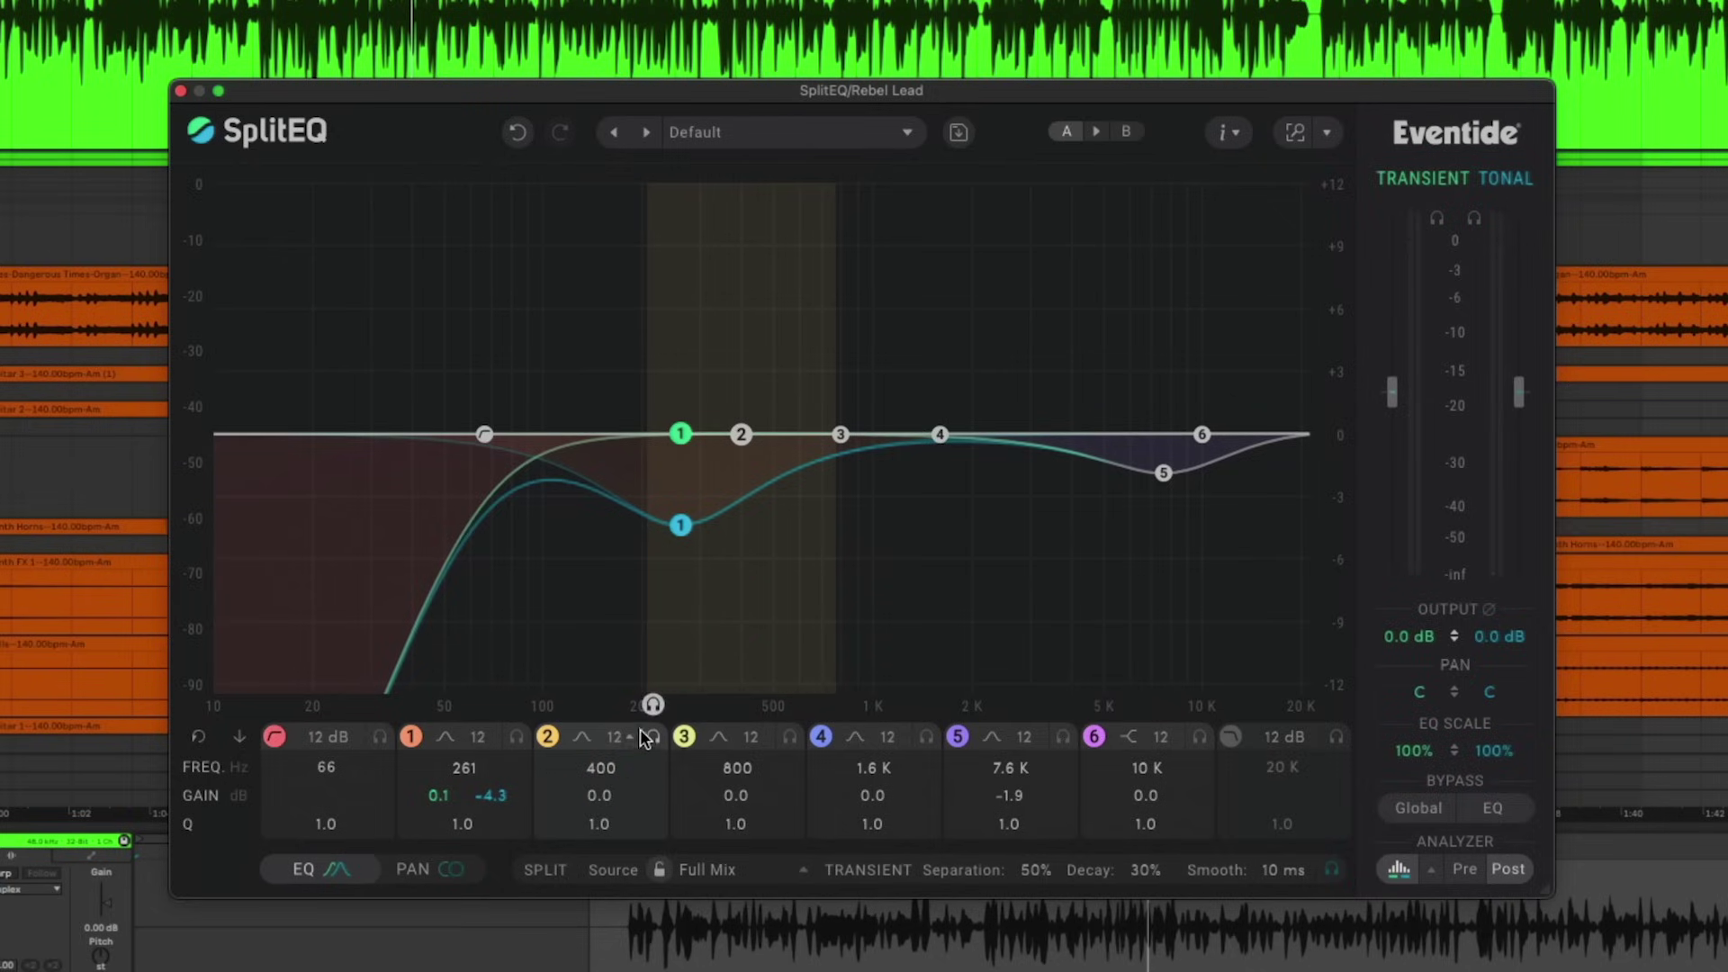
- Solo band 2's transients and set the band to 307 Hz with a Q of 3.8, 0.9 dB transient and -1.5 dB tonal gain
{"action": "left_click", "coordinate": [623, 704]}
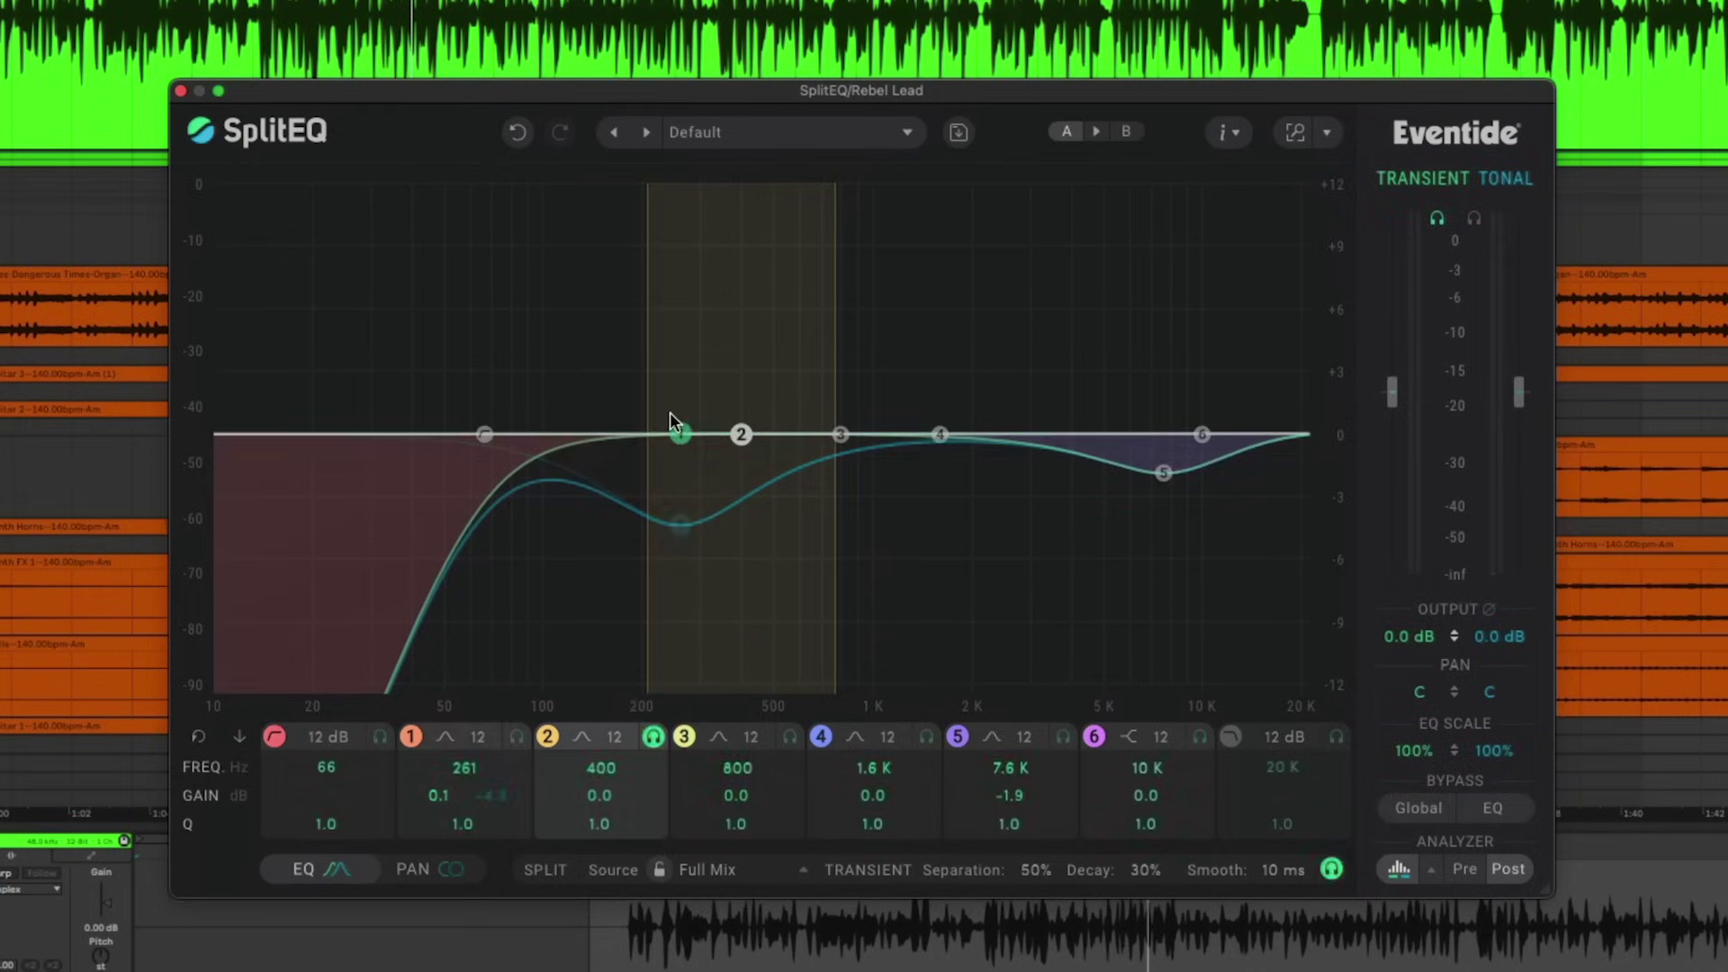
{"action": "key", "text": "space"}
{"action": "left_click_drag", "start_coordinate": [738, 410], "coordinate": [702, 467]}
{"action": "scroll", "coordinate": [734, 396], "scroll_direction": "up", "scroll_amount": 10}
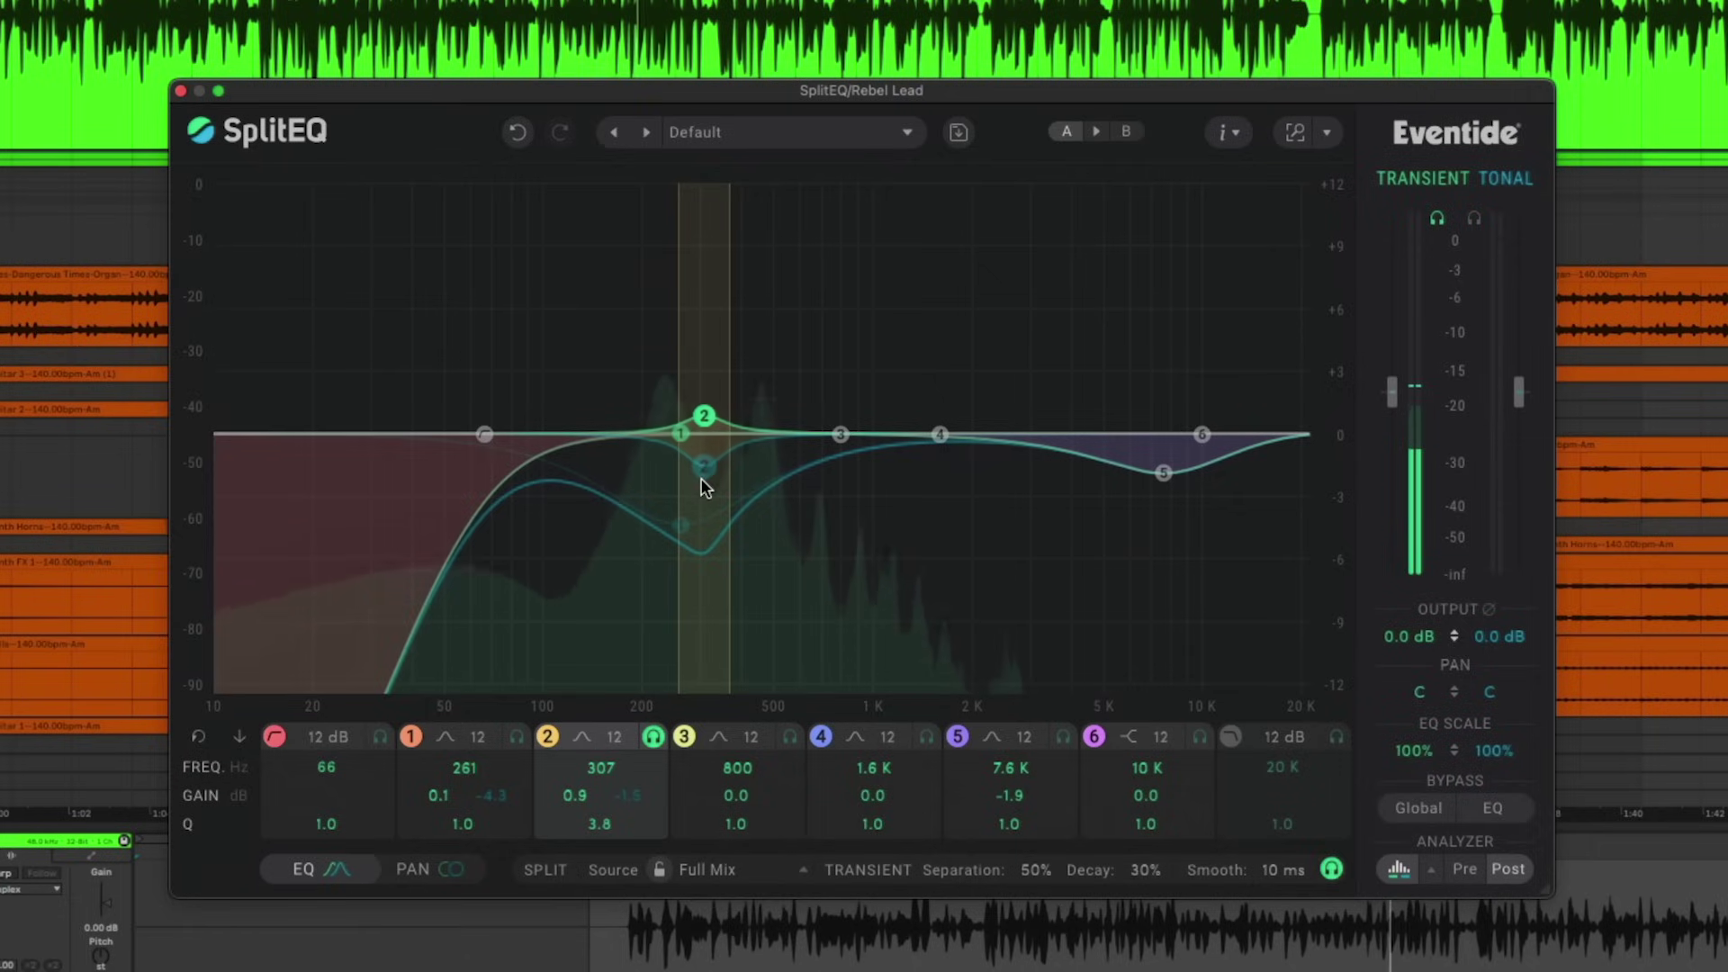
{"action": "left_click", "coordinate": [655, 744]}
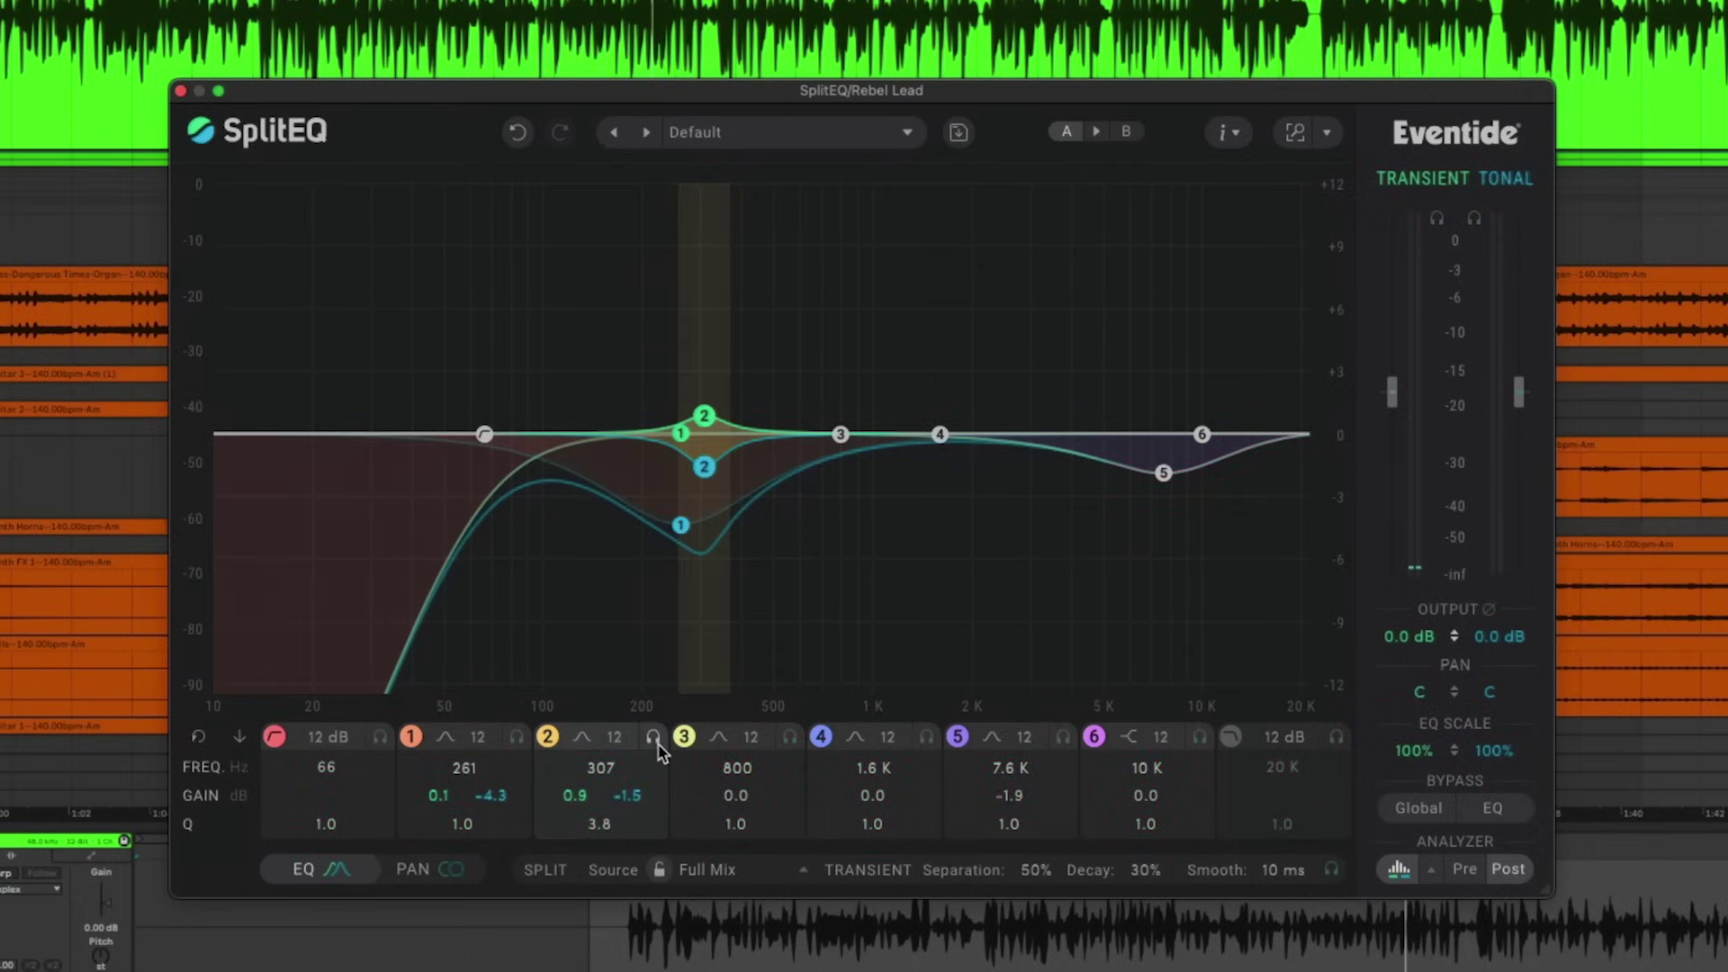
- Make band 4 a High Shelf and boost its tonal part by 2.8 dB at 1.6 kHz during playback
{"action": "left_click", "coordinate": [869, 737]}
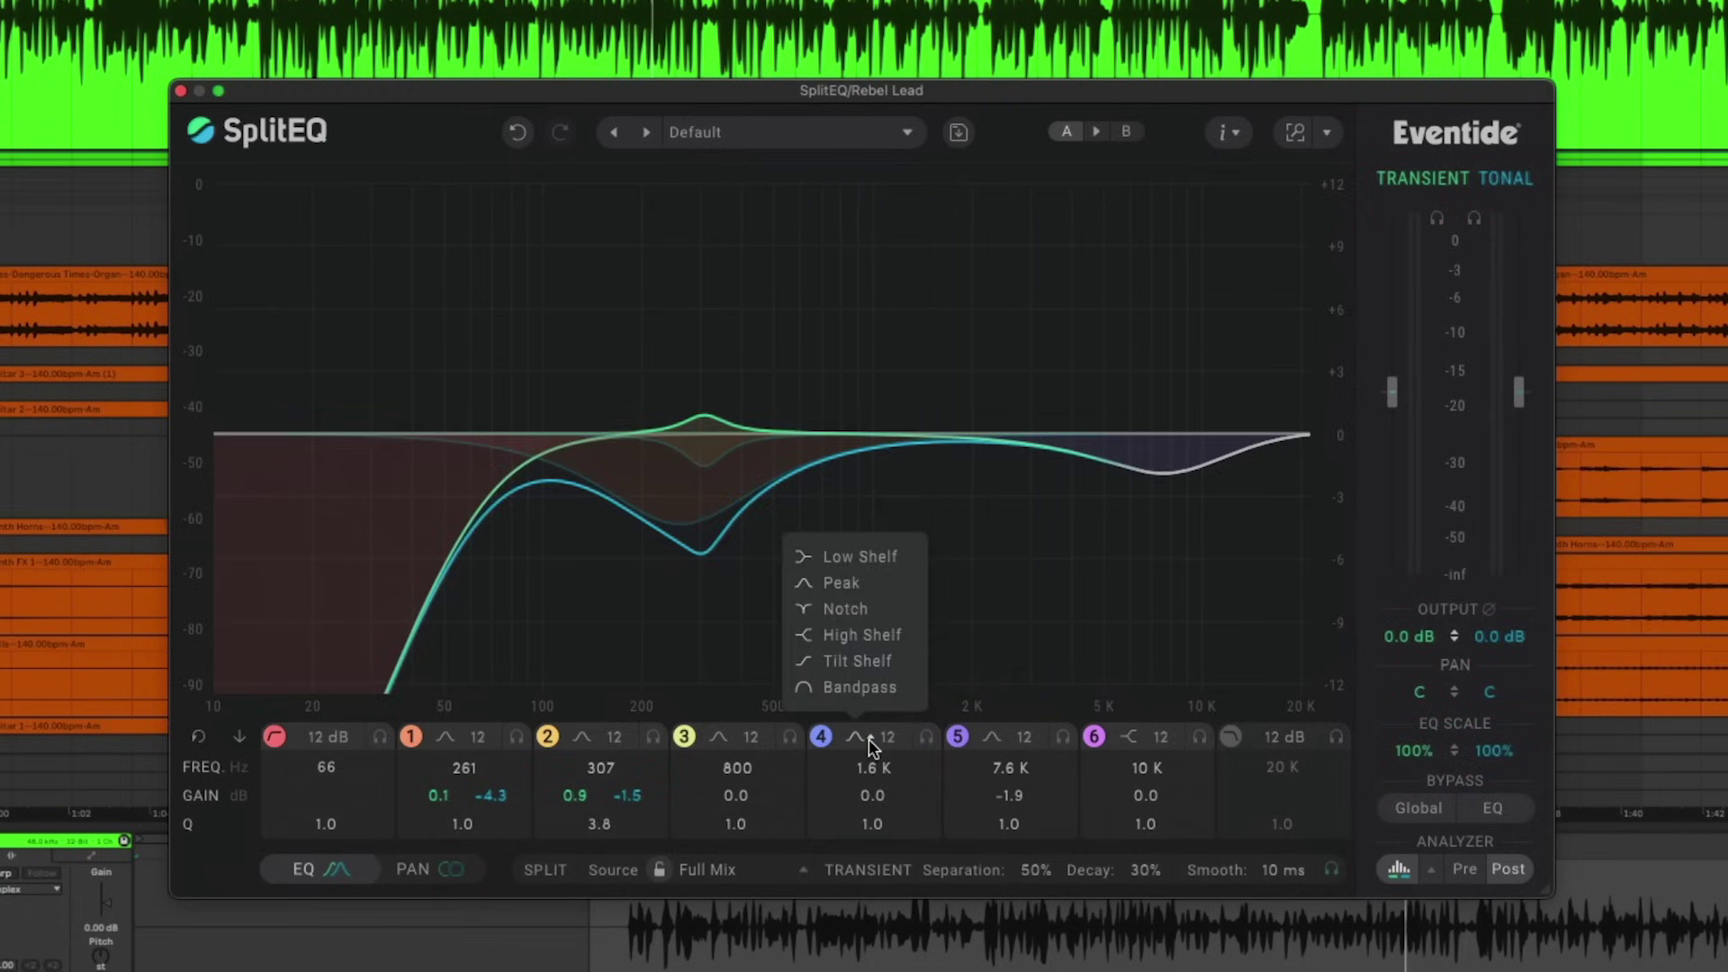
{"action": "left_click", "coordinate": [862, 637]}
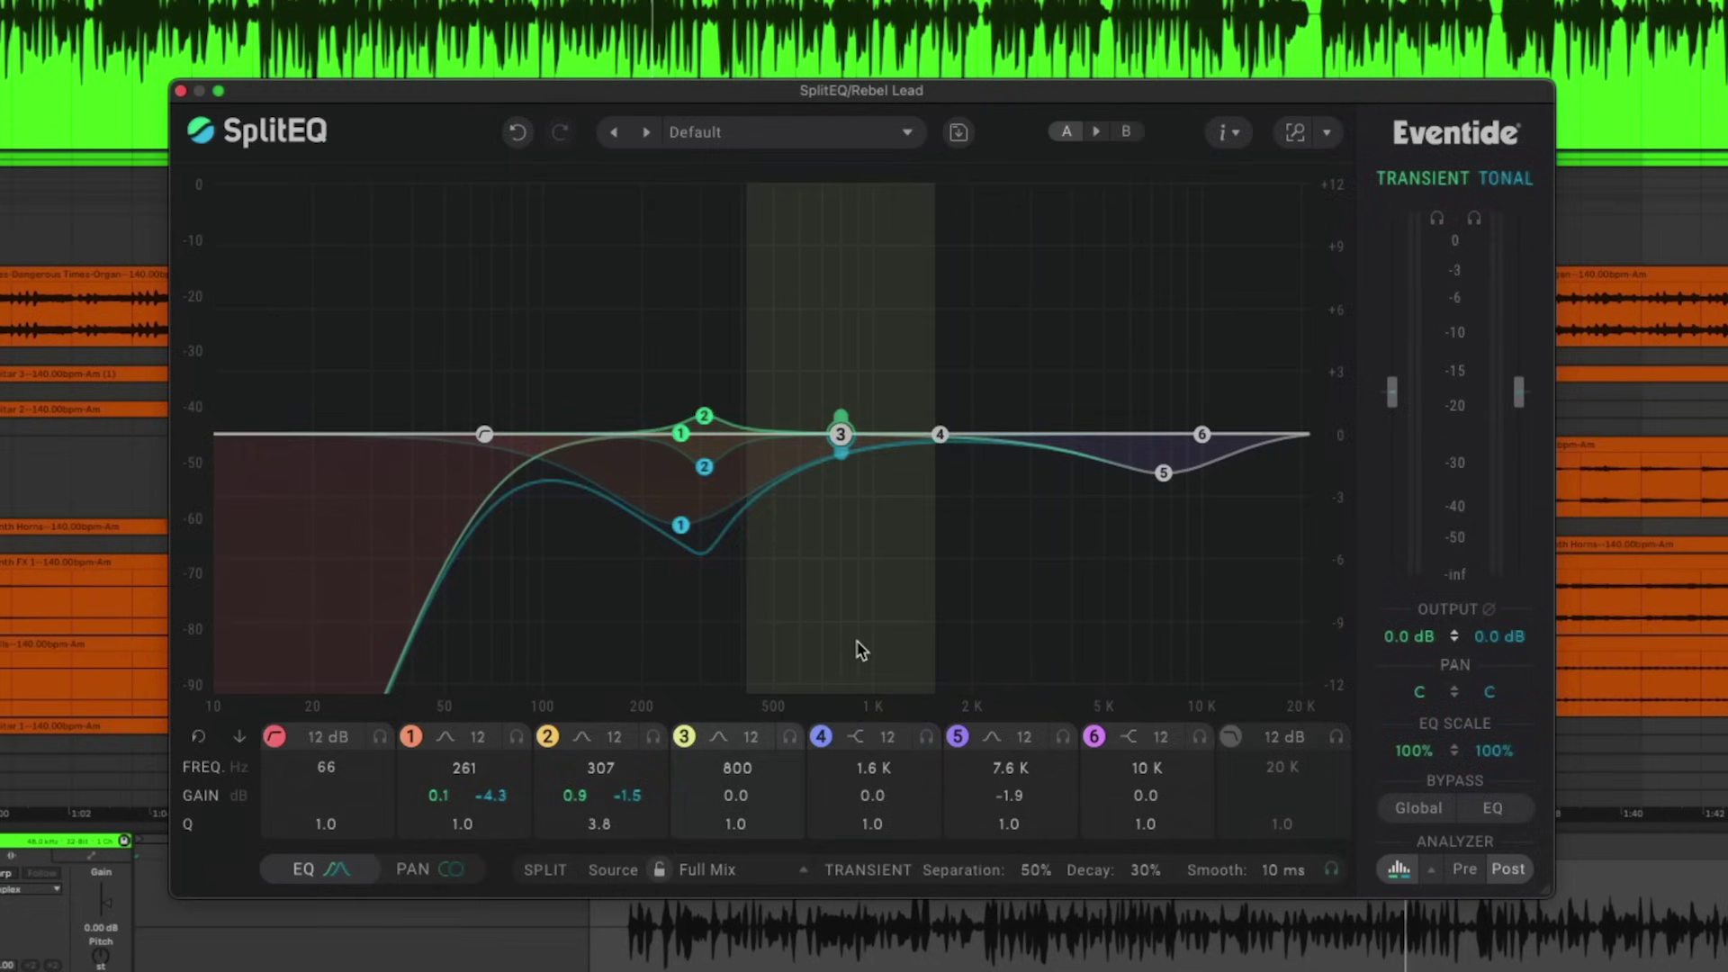
{"action": "key", "text": "space"}
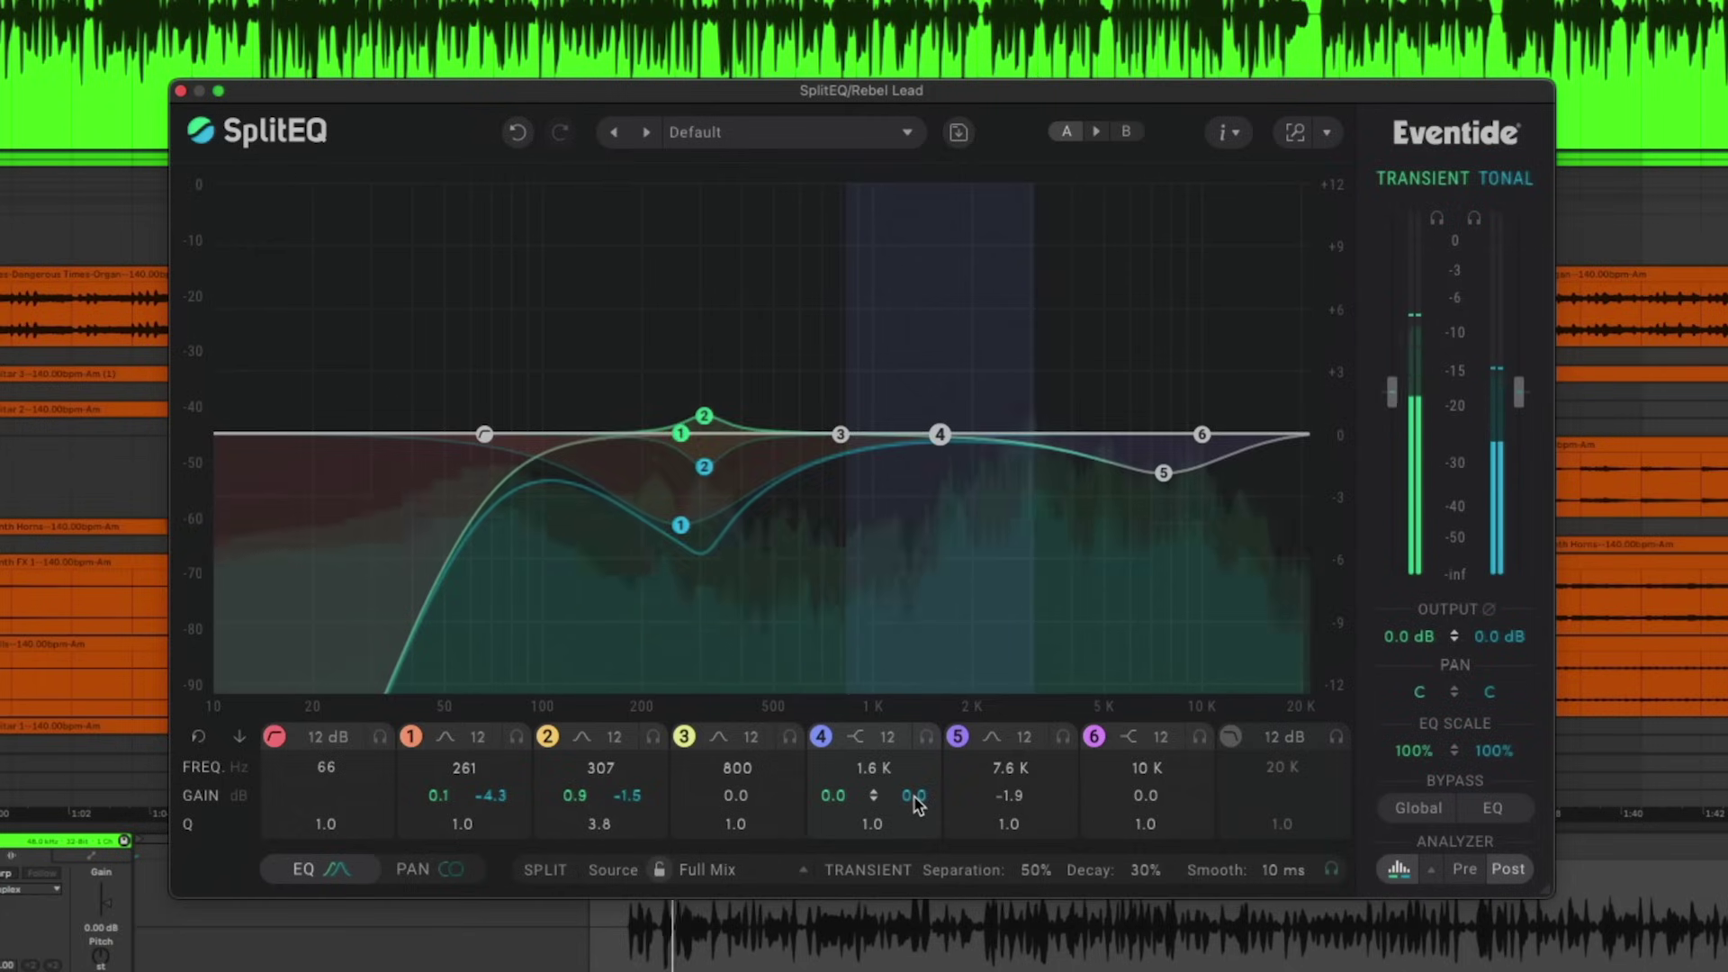
{"action": "left_click_drag", "start_coordinate": [914, 801], "coordinate": [911, 793]}
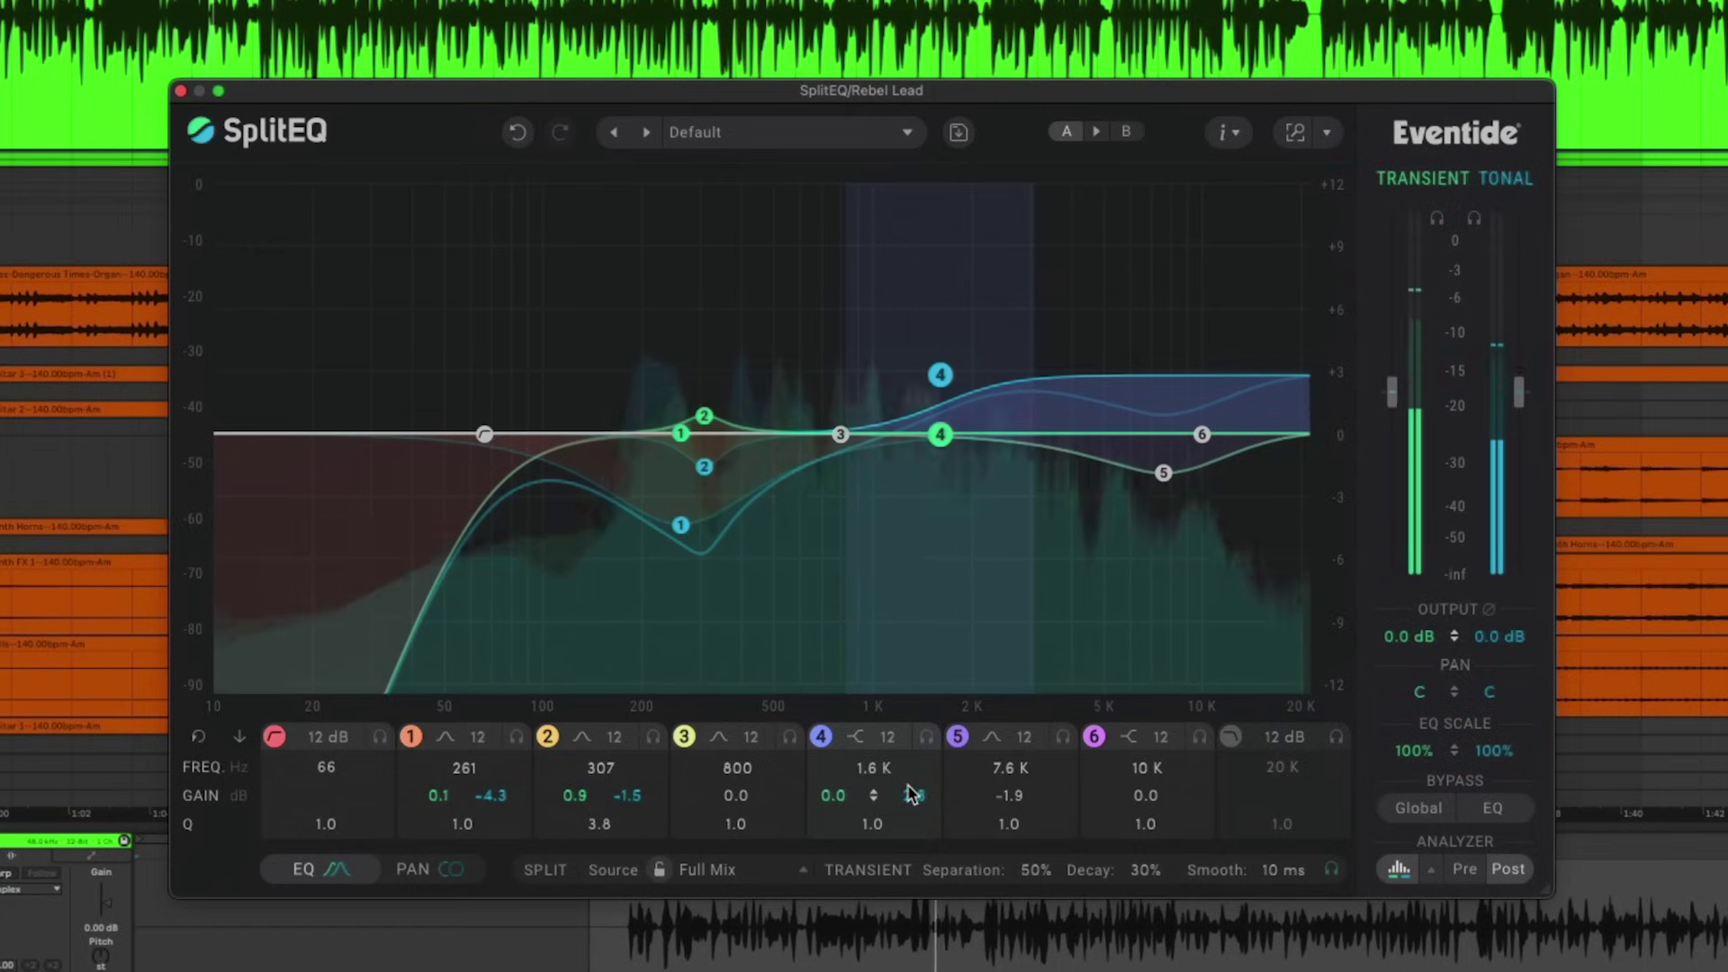
{"action": "key", "text": "space"}
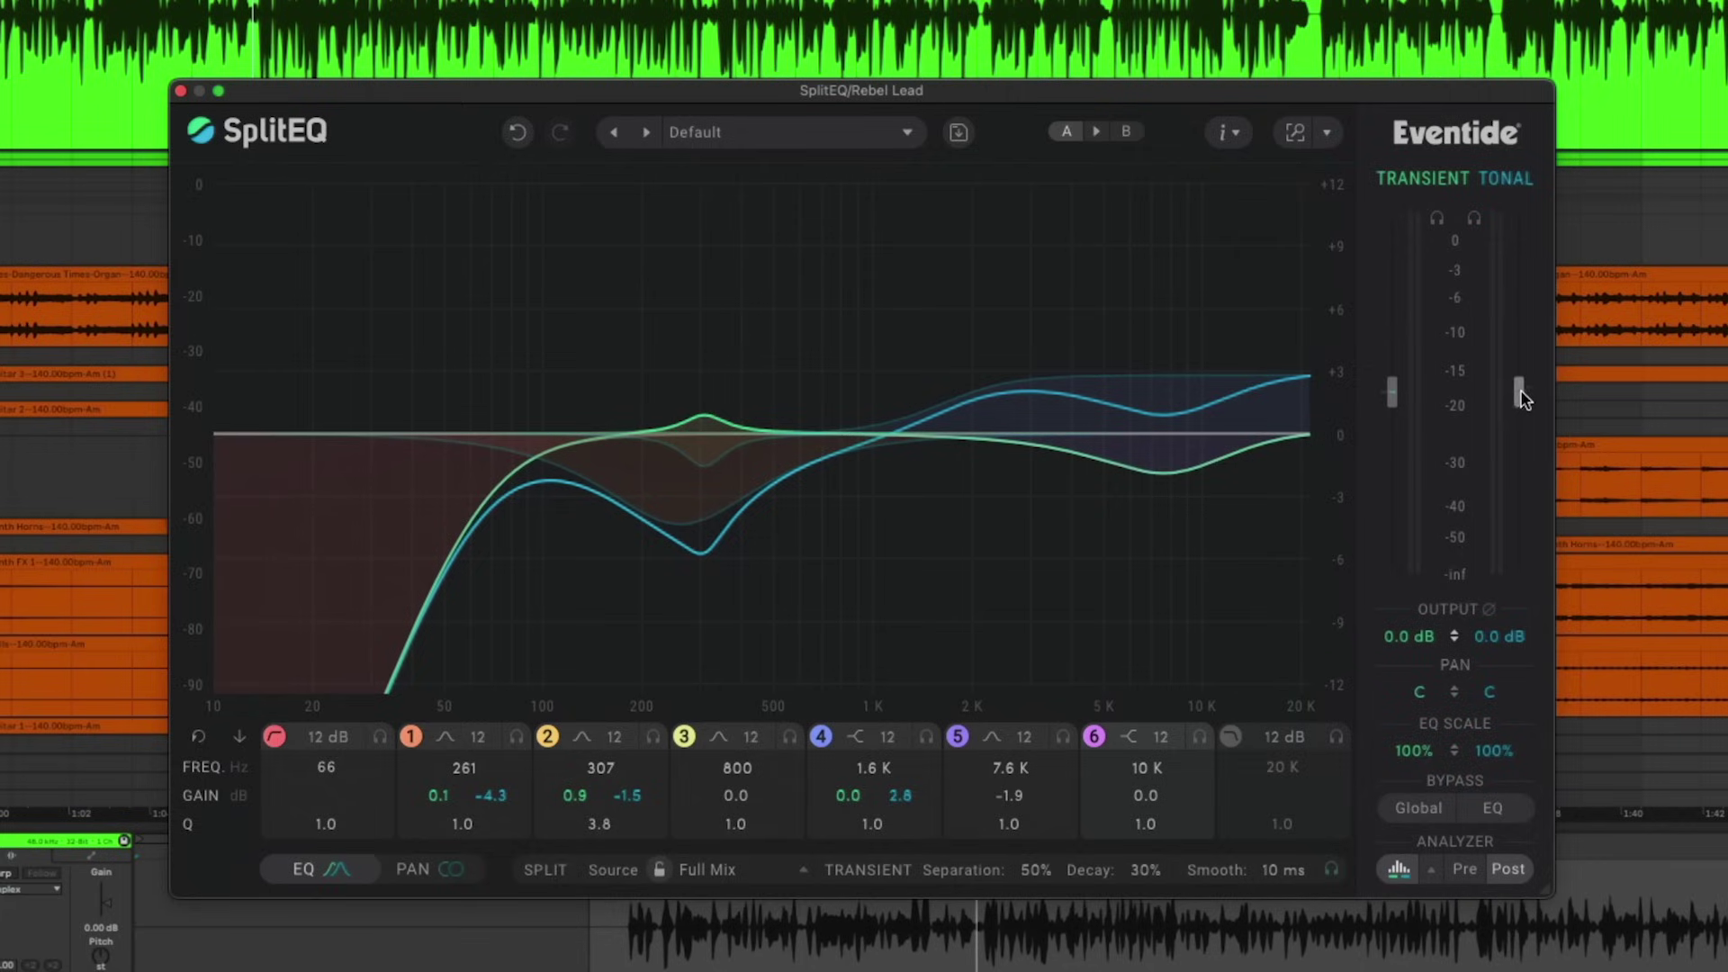
- Pull the tonal output down to -30.0 dB, solo band 5's transients and cut them by 6.8 dB at 9.3 kHz with 0.0 dB tonal gain
{"action": "left_click_drag", "start_coordinate": [1519, 391], "coordinate": [1514, 522]}
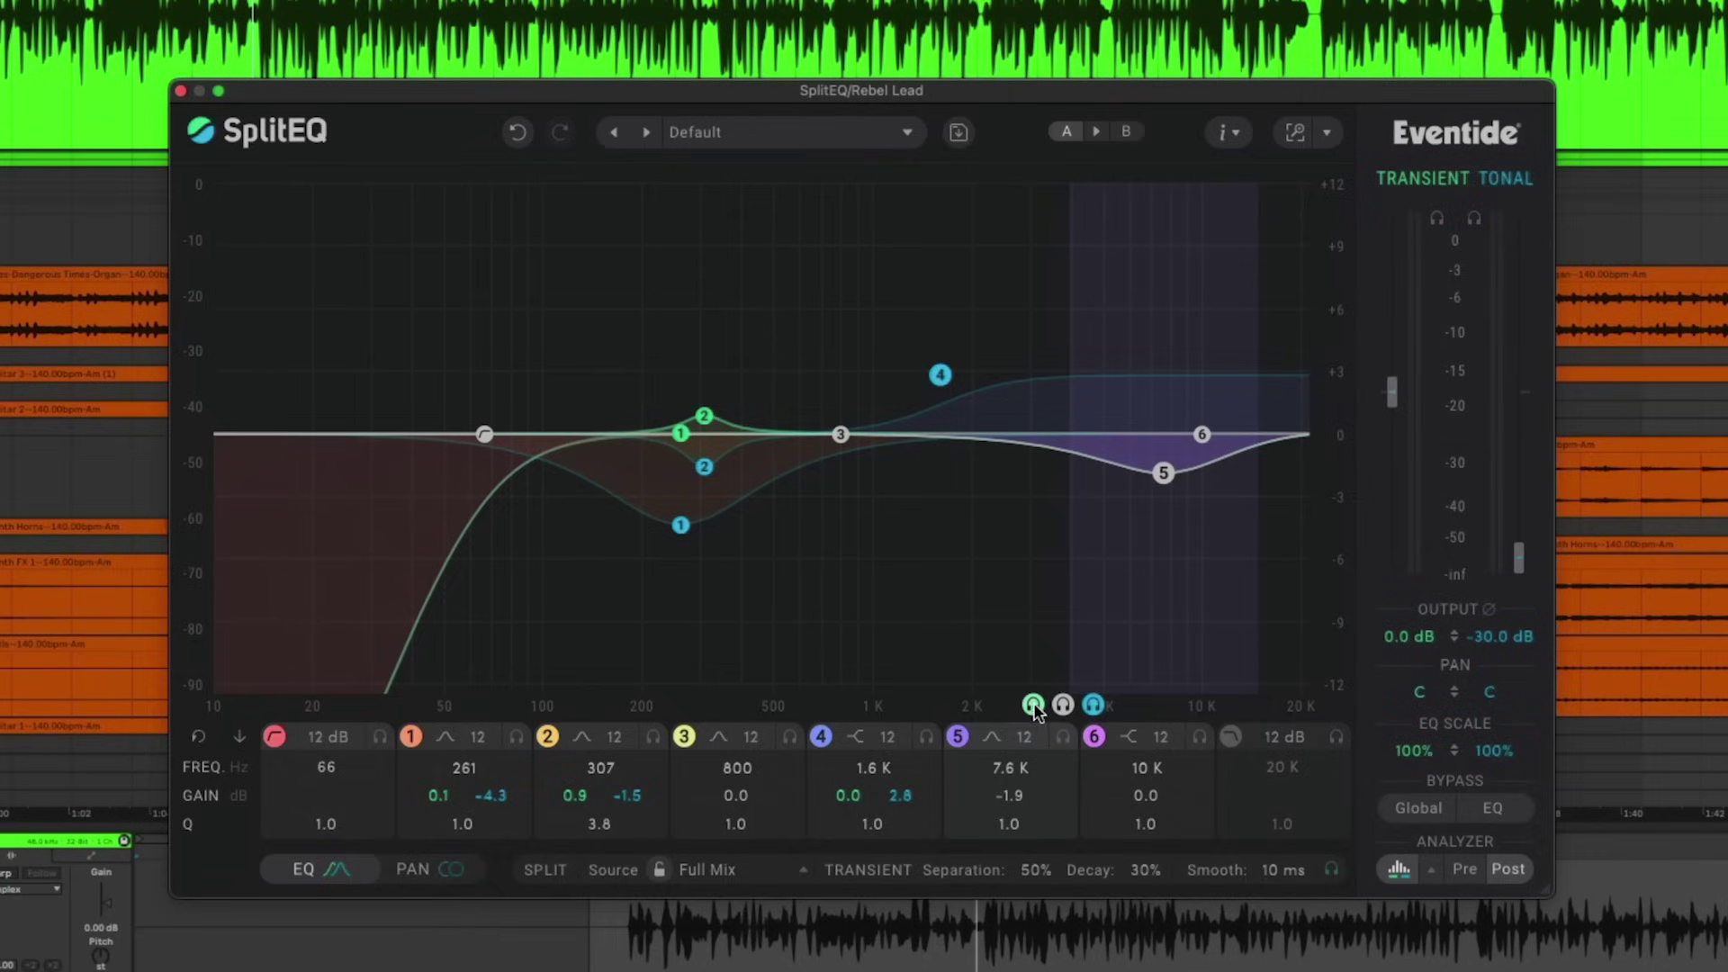
{"action": "left_click", "coordinate": [1033, 705]}
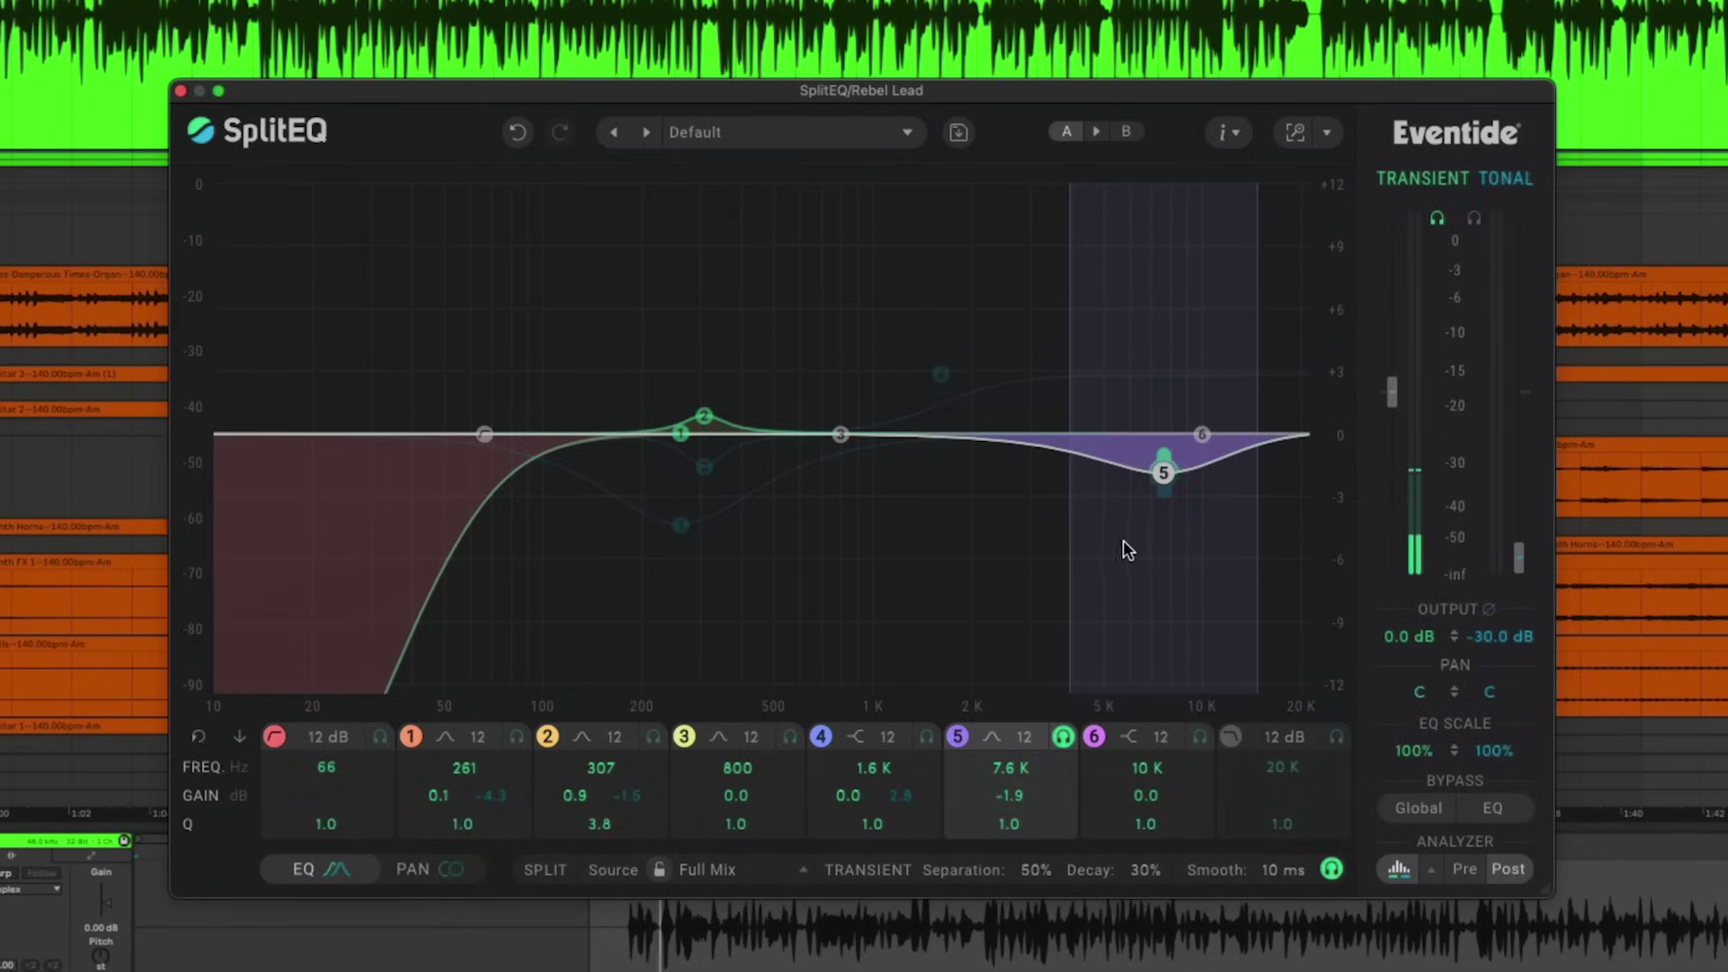
{"action": "left_click_drag", "start_coordinate": [1163, 448], "coordinate": [1195, 530]}
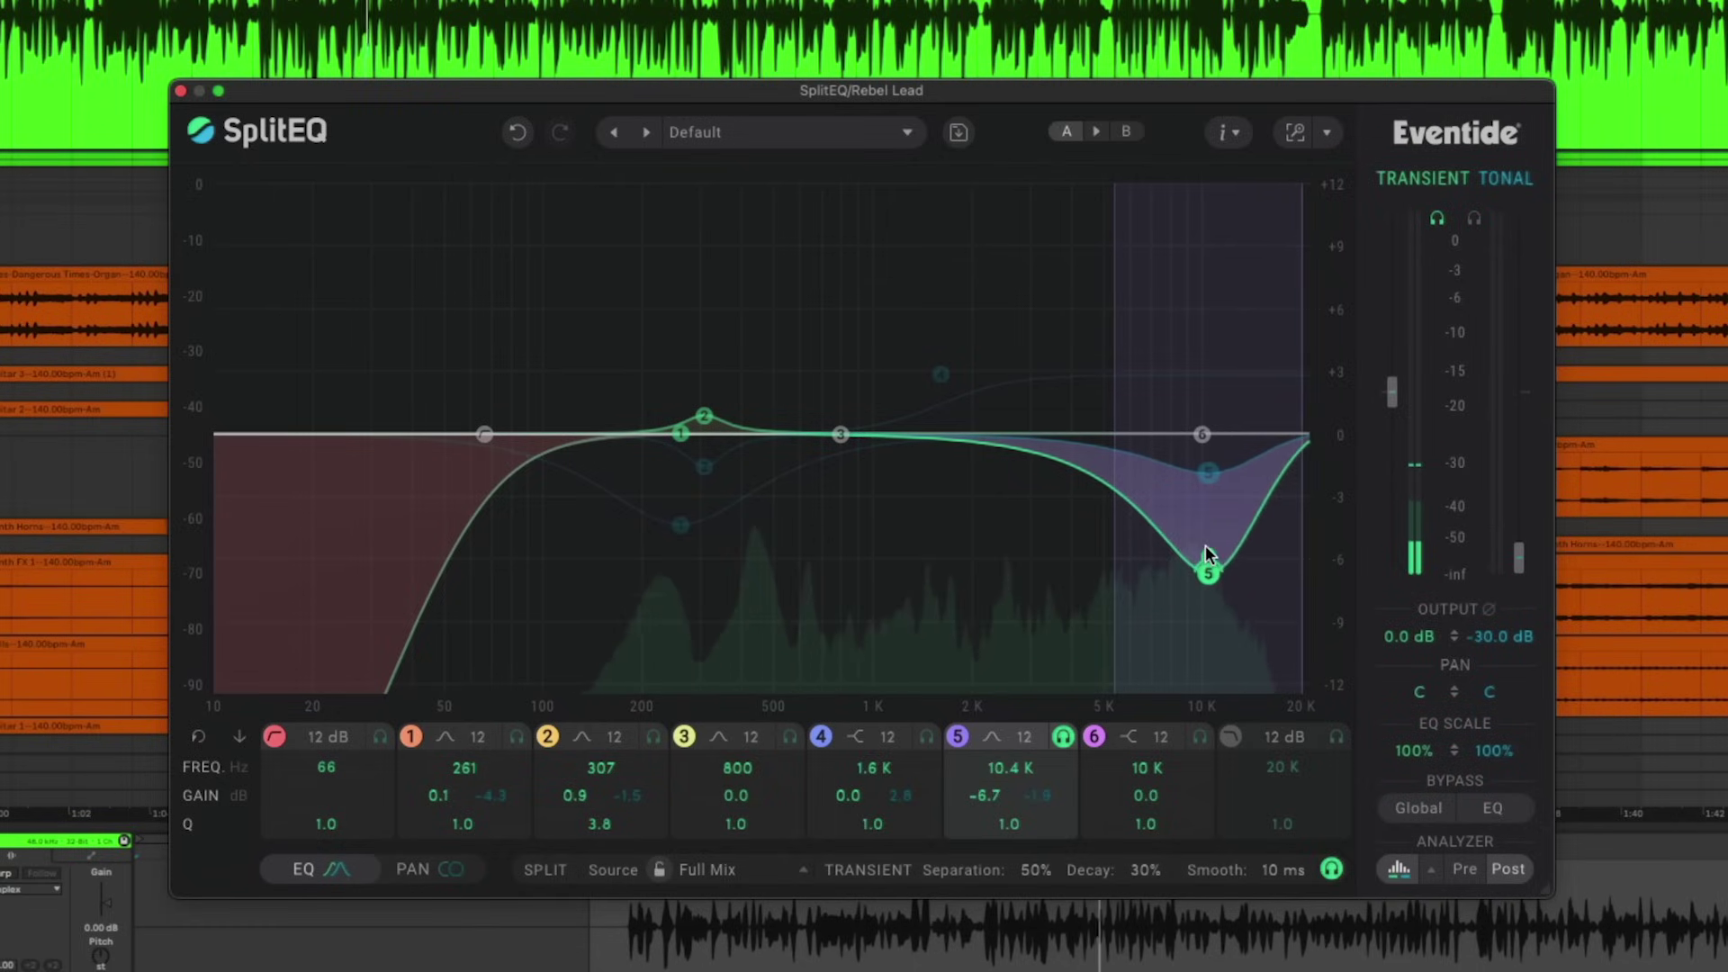
{"action": "left_click_drag", "start_coordinate": [1212, 551], "coordinate": [1206, 412]}
{"action": "left_click_drag", "start_coordinate": [1201, 501], "coordinate": [1190, 548]}
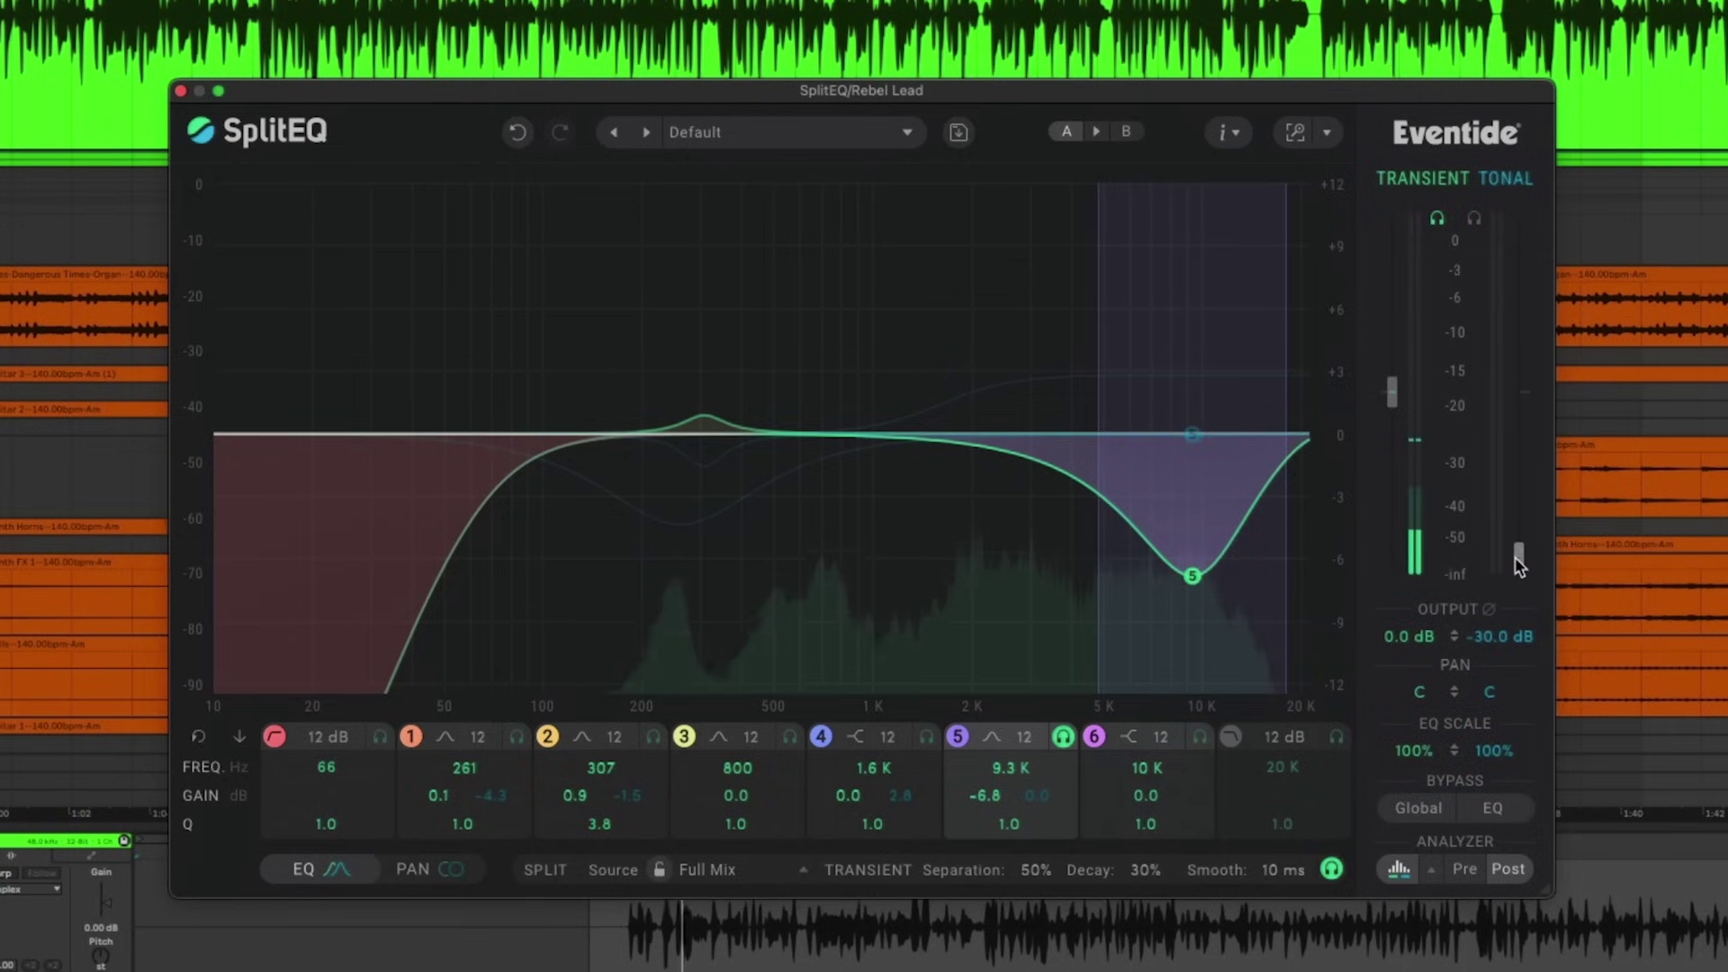
- Raise the tonal output to 1.0 dB and compare the vocal with the EQ bypassed and active
{"action": "left_click_drag", "start_coordinate": [1516, 545], "coordinate": [1519, 376]}
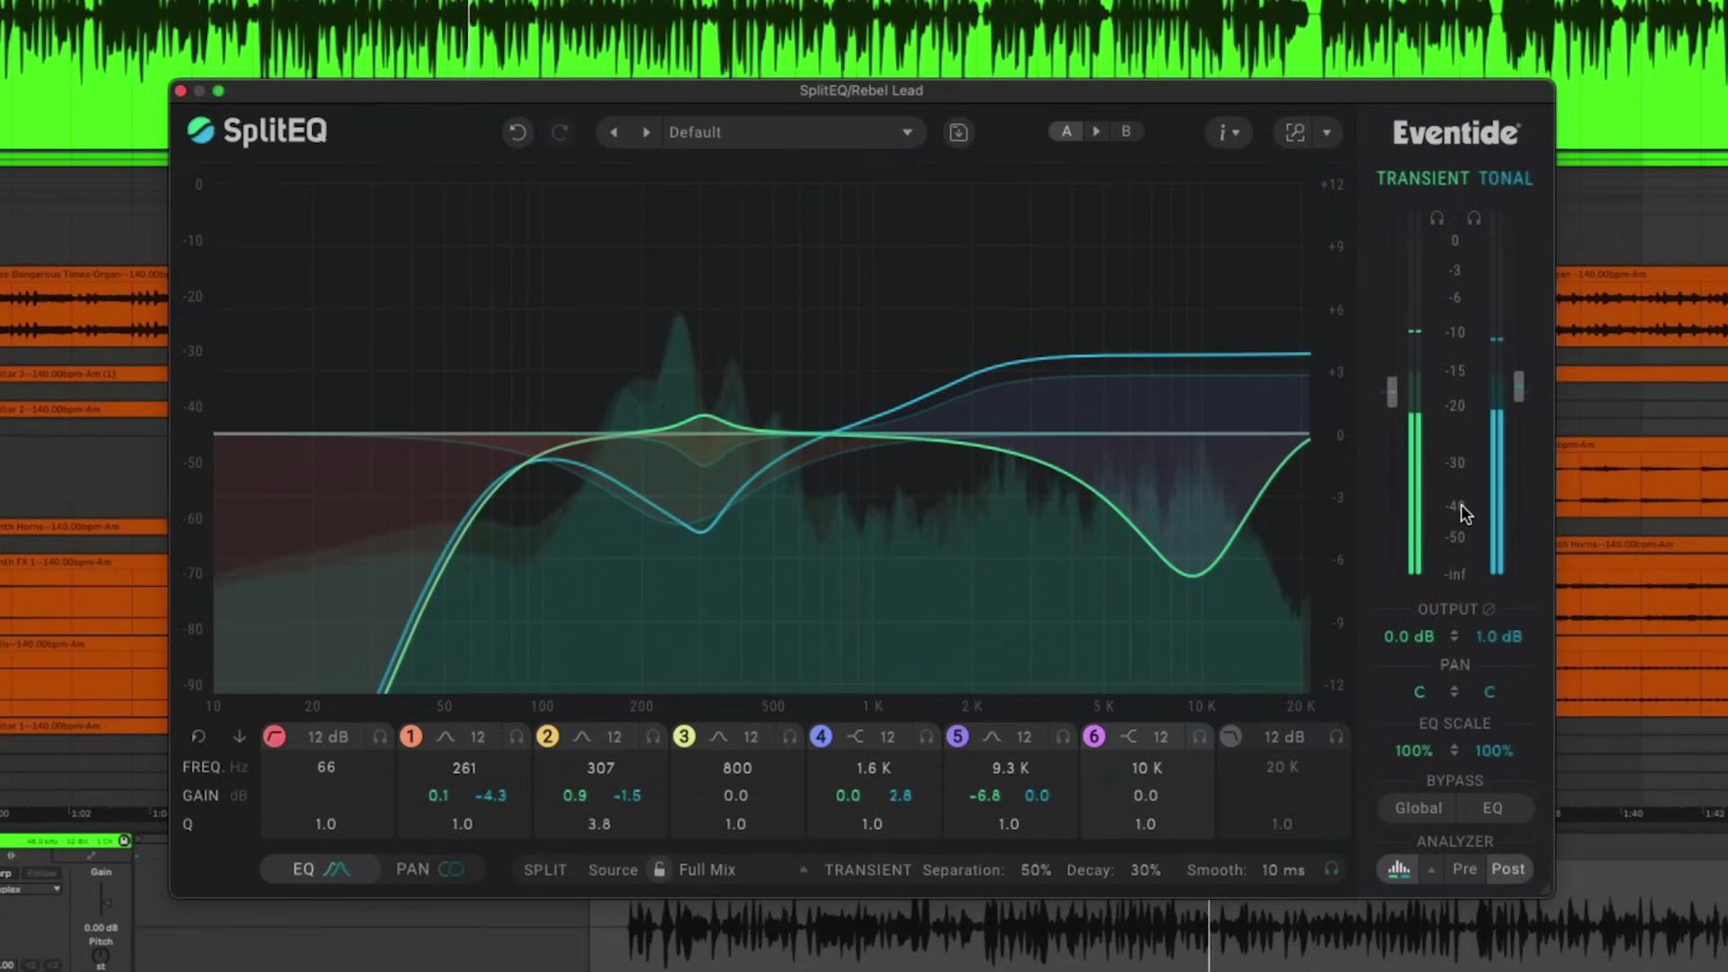
{"action": "left_click", "coordinate": [1492, 808]}
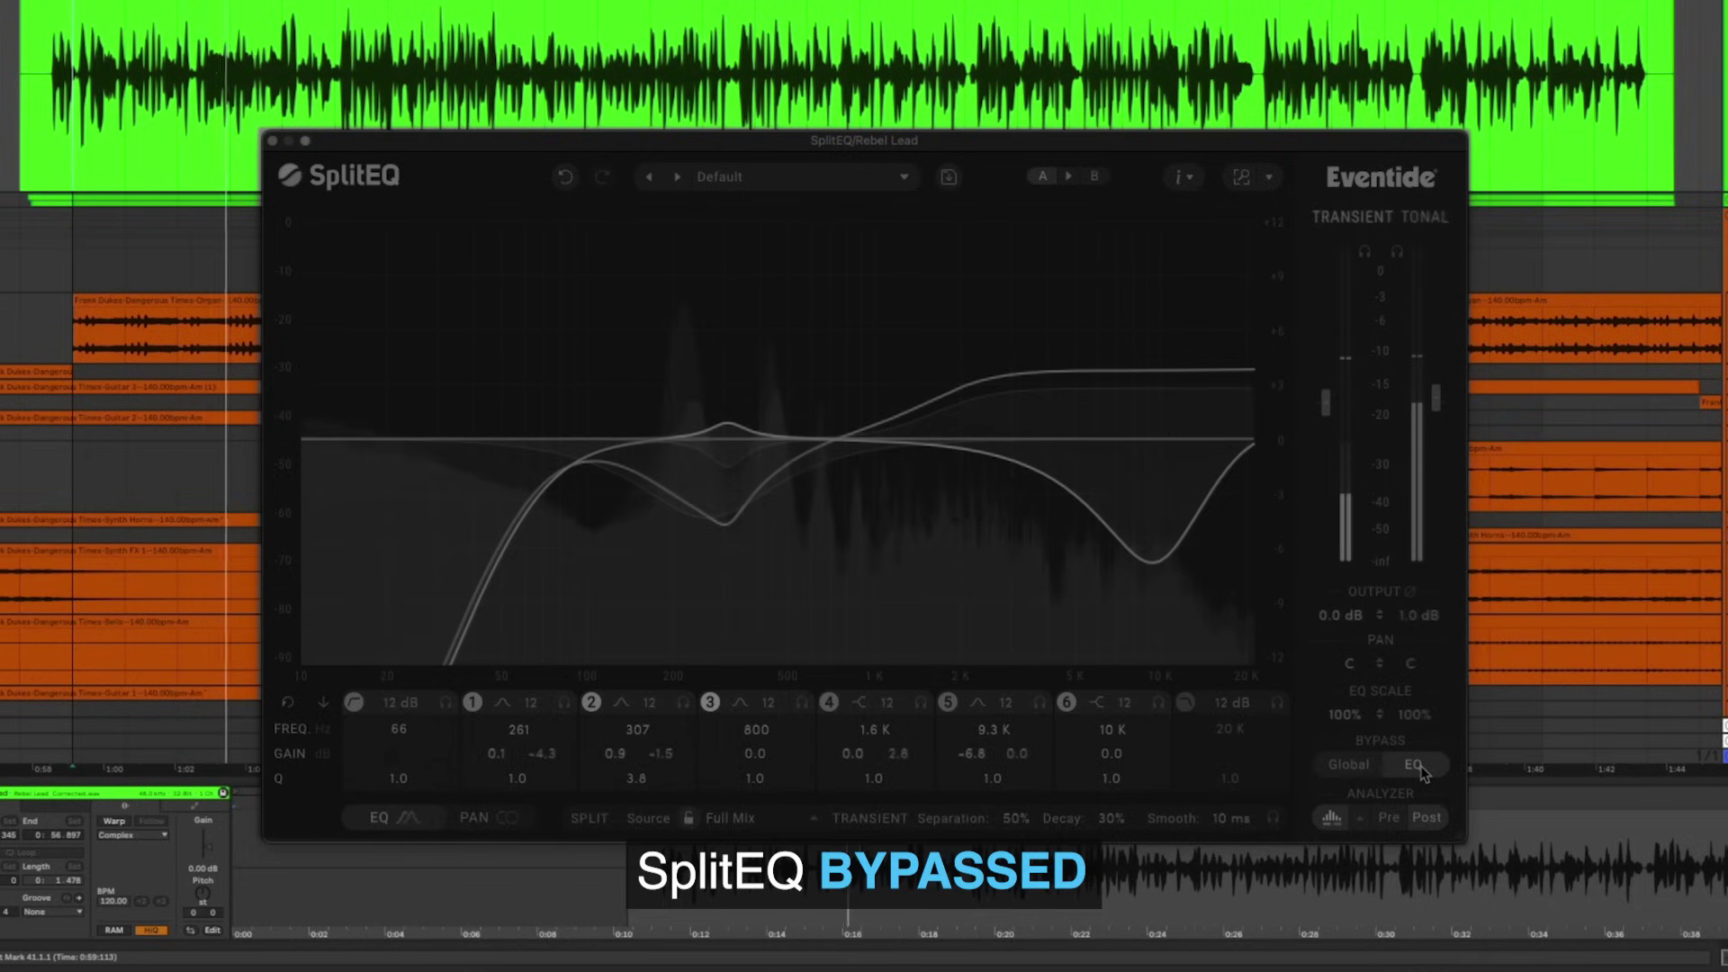
{"action": "left_click", "coordinate": [1414, 764]}
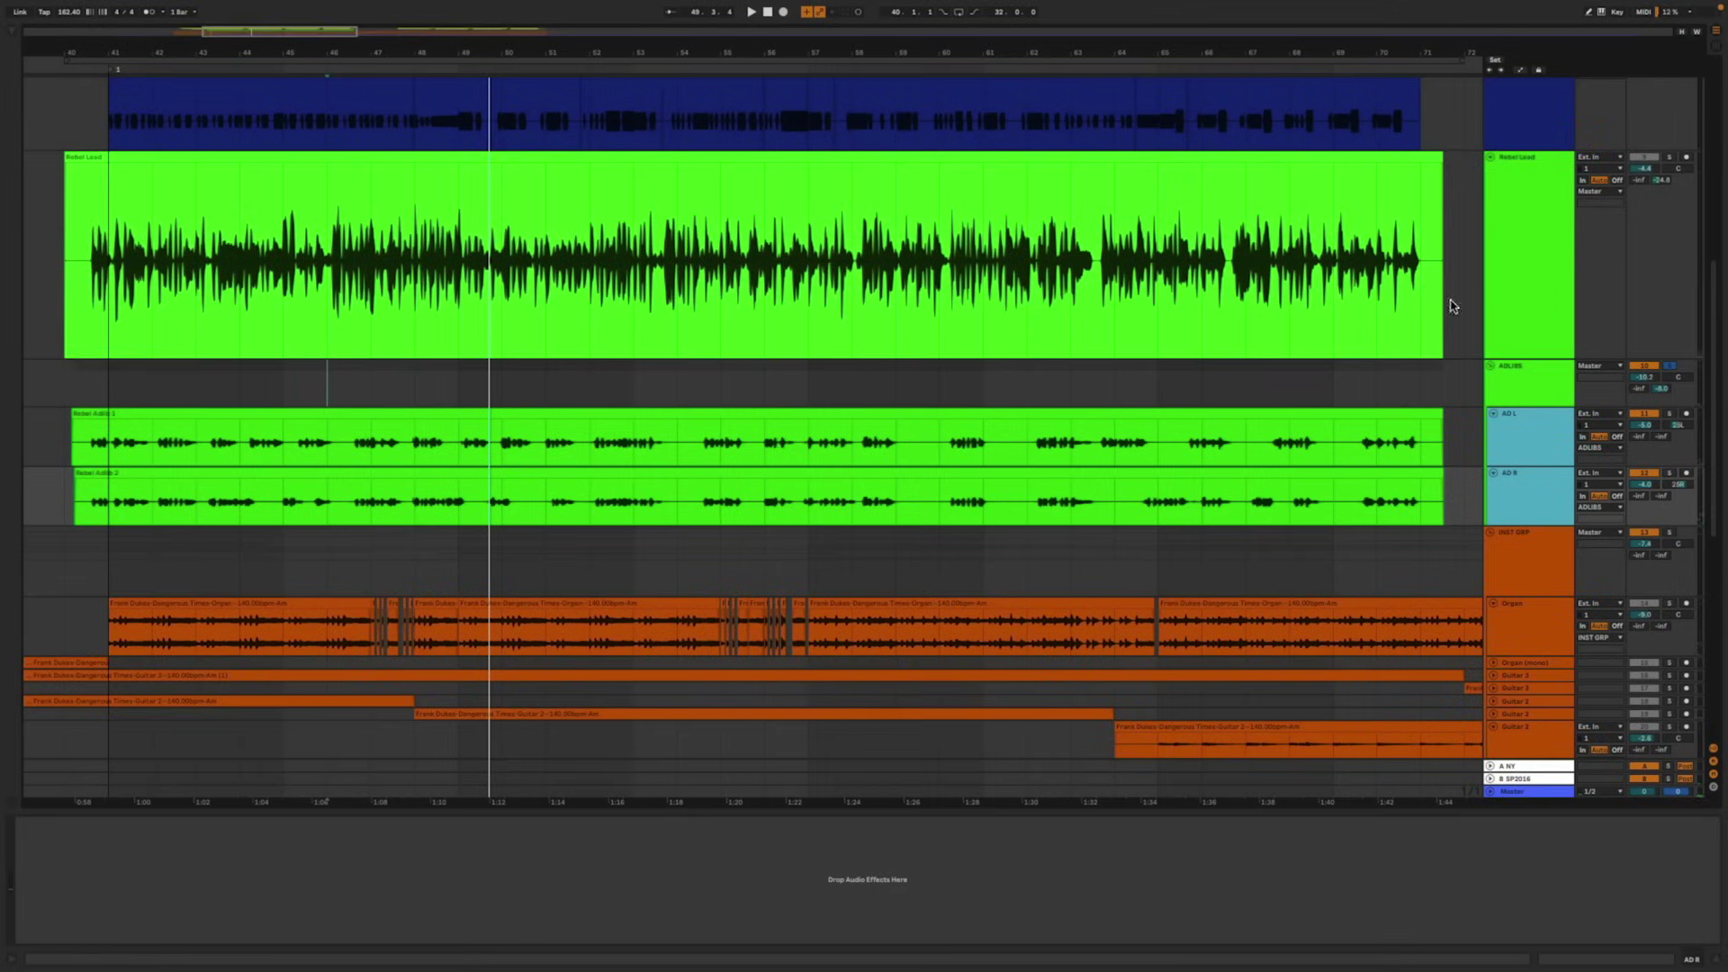
- Copy SplitEQ from the Rebel Lead track to the ADLIBS group, place it before Purple Audio MC 77 and open it
{"action": "left_click", "coordinate": [1506, 293]}
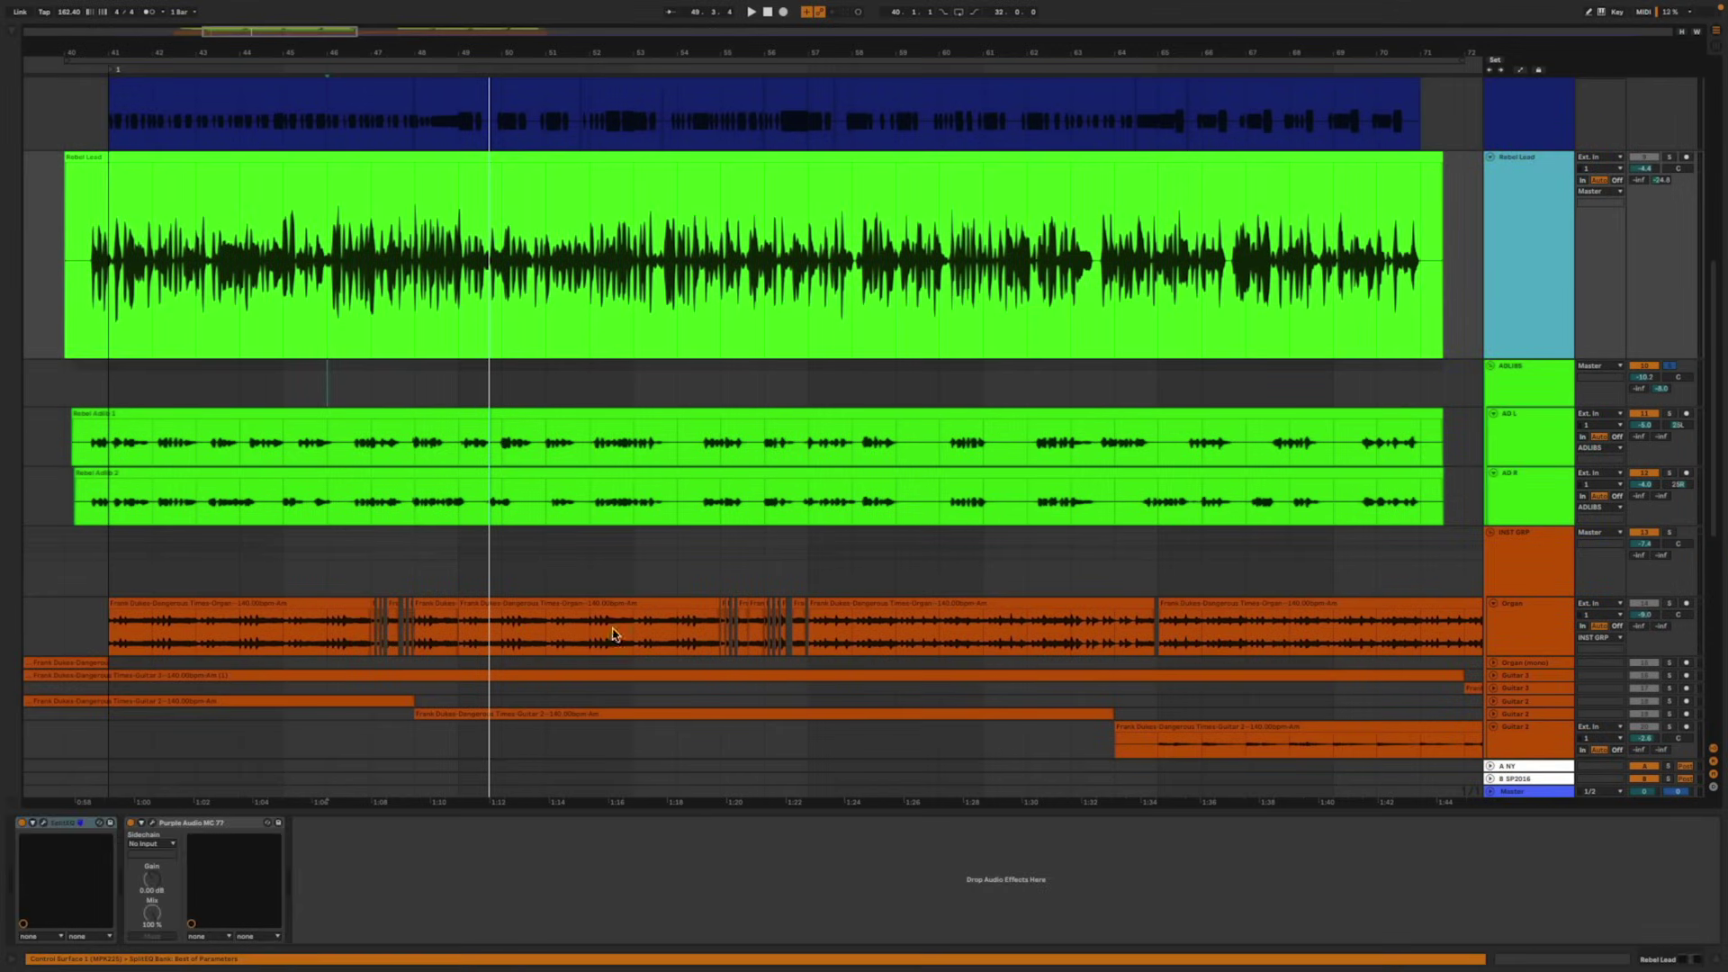
{"action": "right_click", "coordinate": [77, 824]}
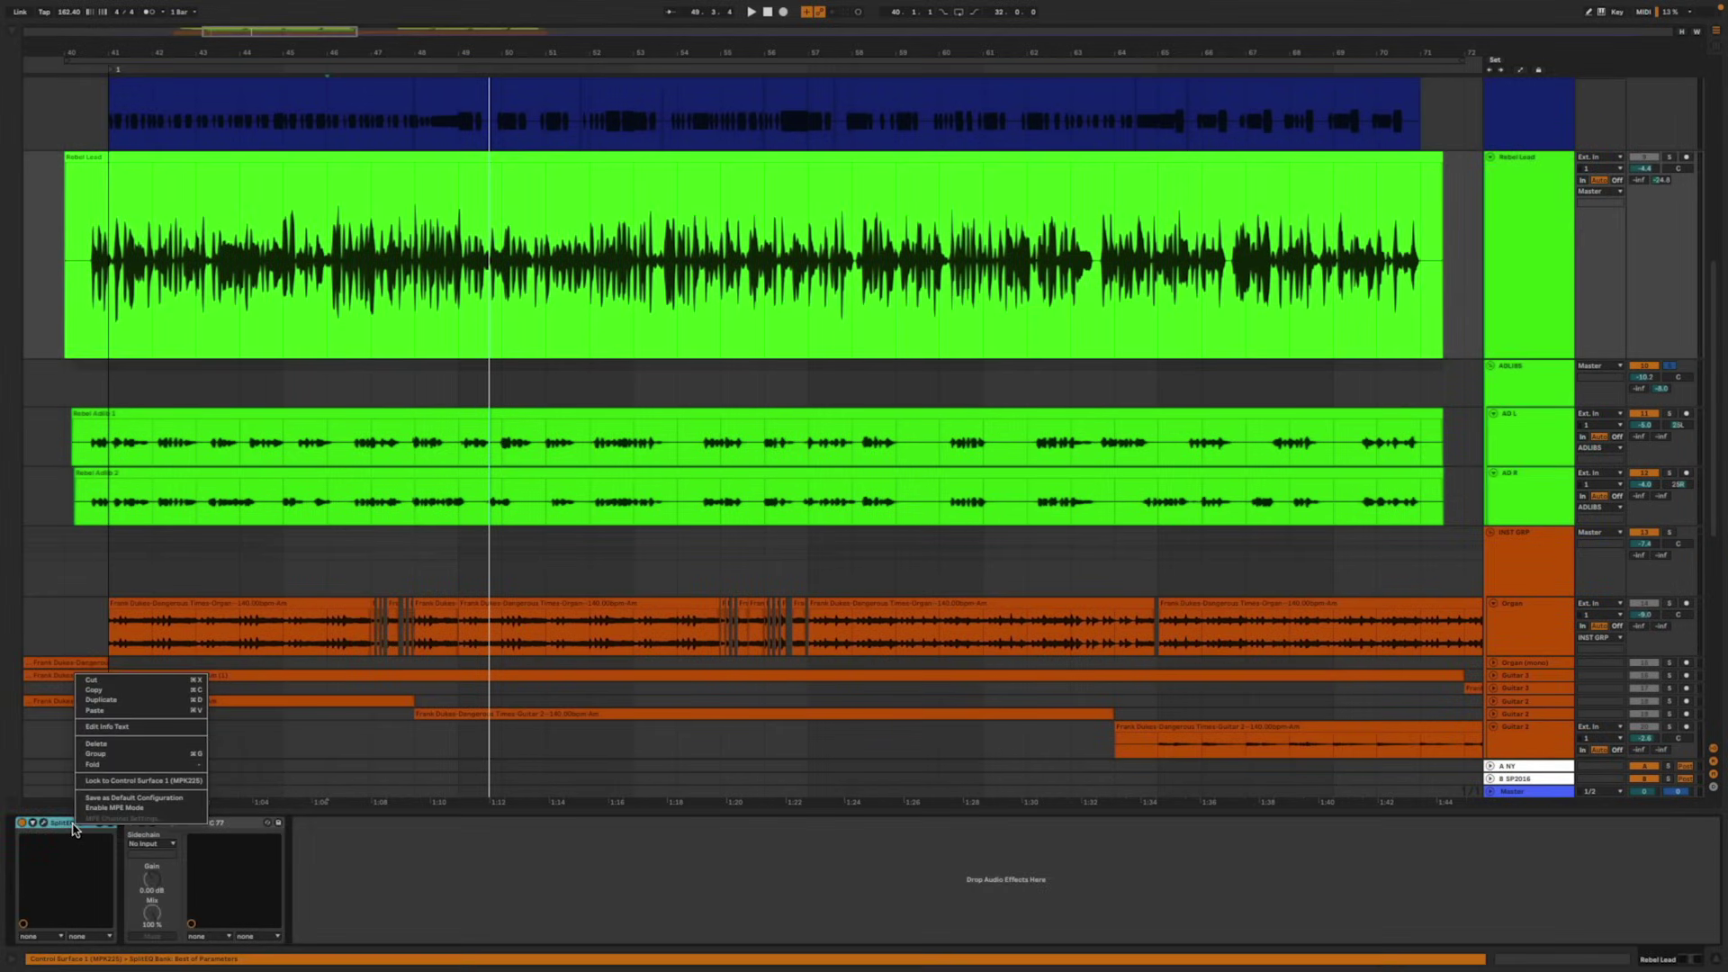
{"action": "left_click", "coordinate": [123, 690]}
{"action": "left_click", "coordinate": [1588, 388]}
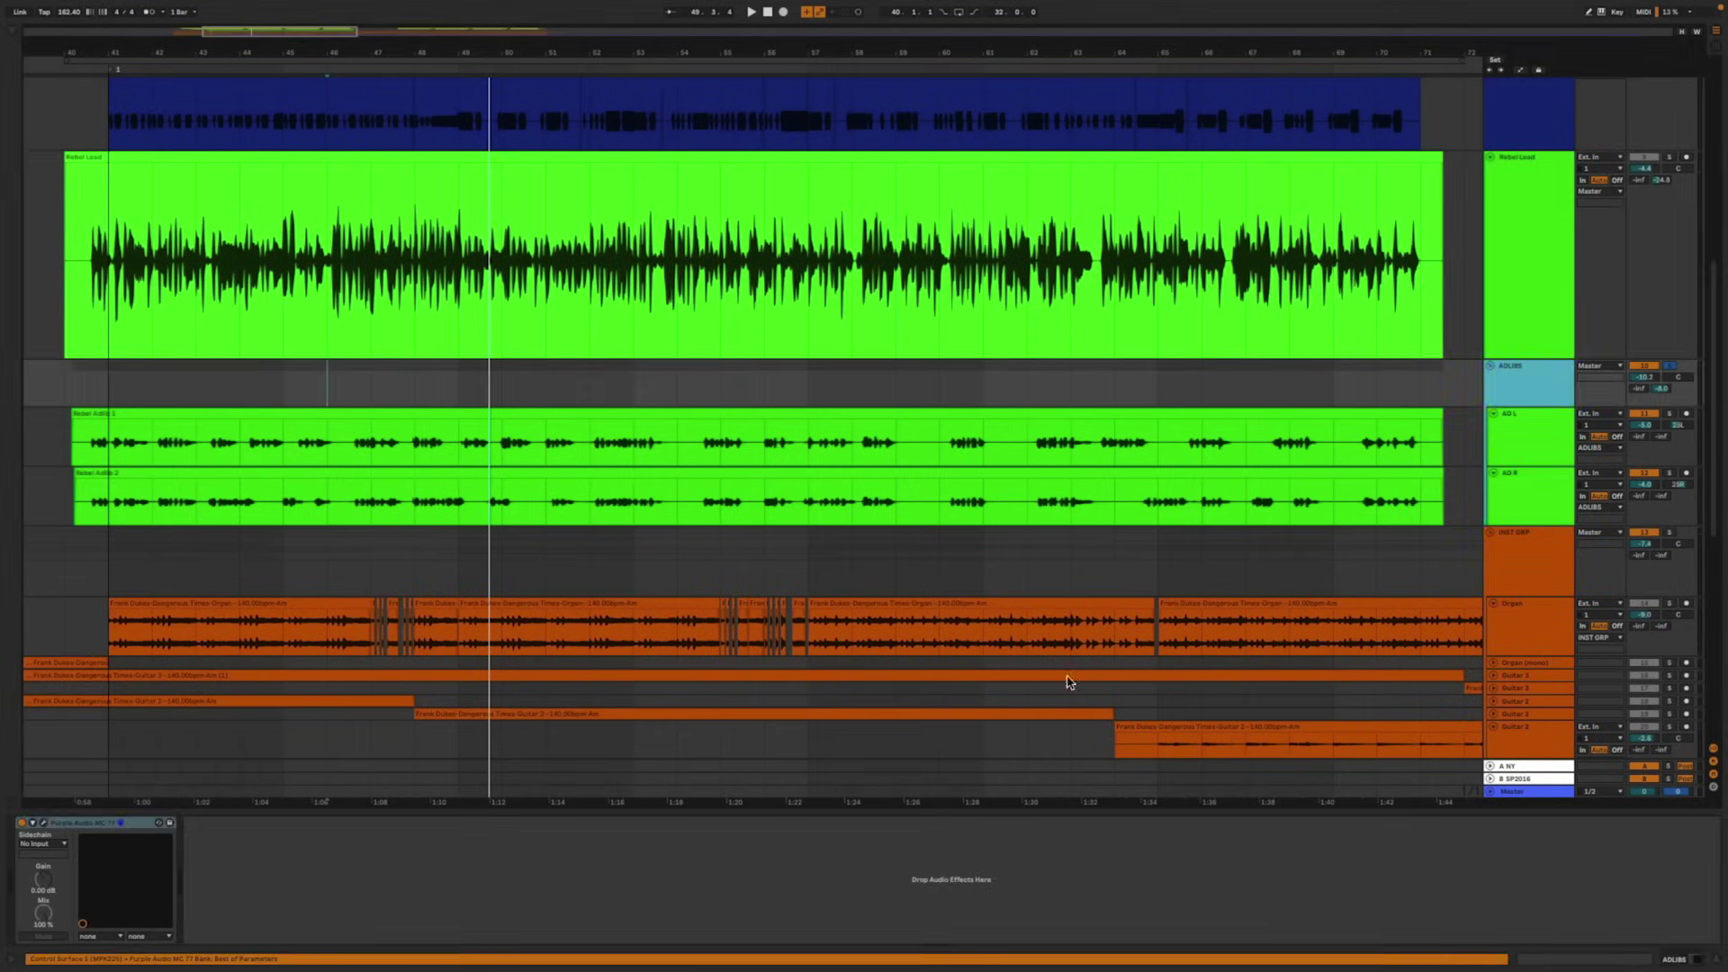
{"action": "left_click", "coordinate": [214, 879]}
{"action": "key", "text": "ctrl+v"}
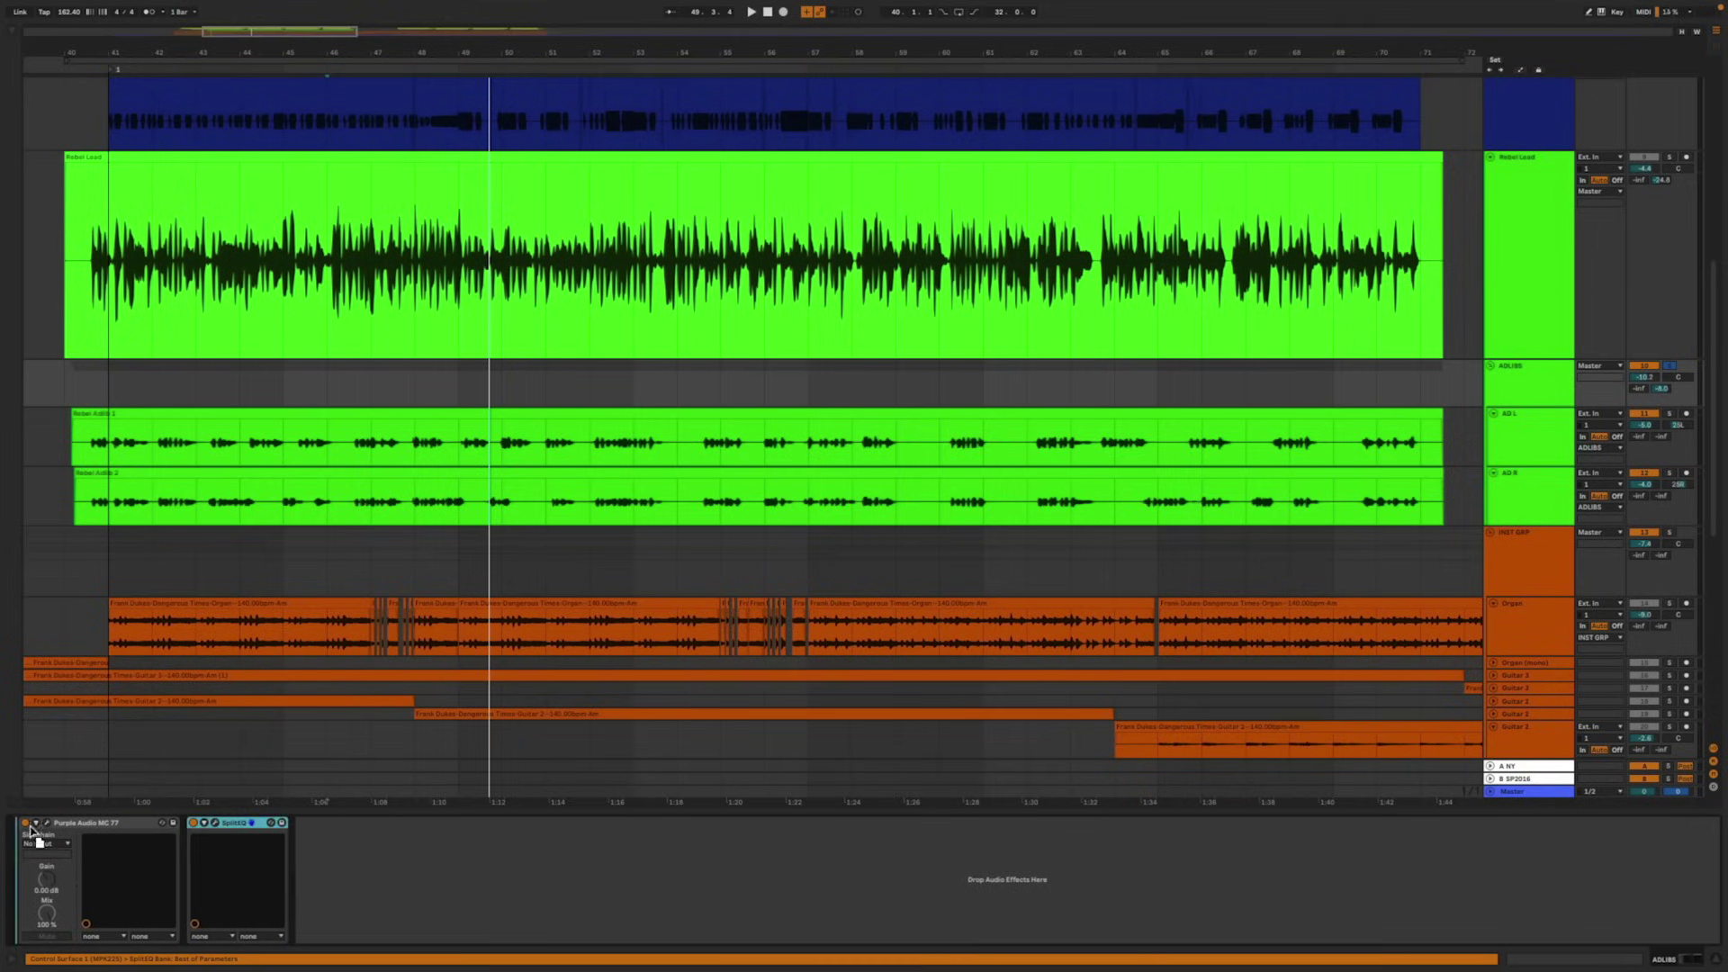
{"action": "left_click_drag", "start_coordinate": [31, 830], "coordinate": [28, 827]}
{"action": "left_click", "coordinate": [46, 823]}
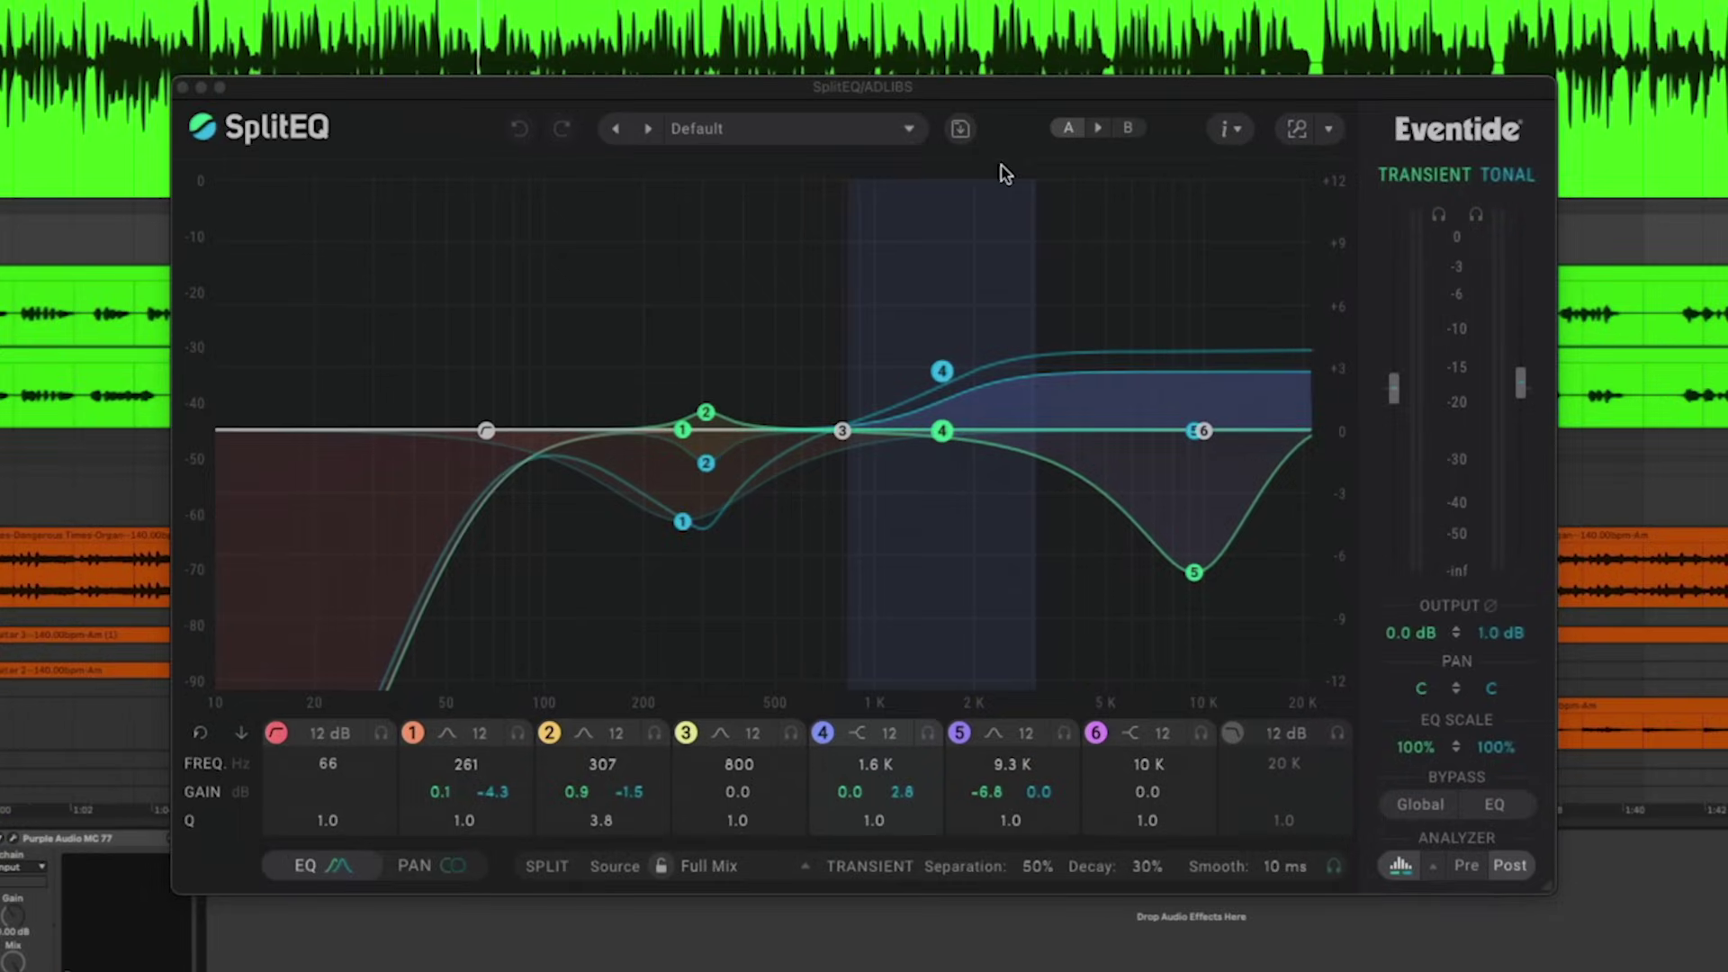
- In the pan controls, switch bands 1, 3, 5 and 6 to the stereo width mode and widen band 4 to the full range
{"action": "left_click", "coordinate": [434, 870]}
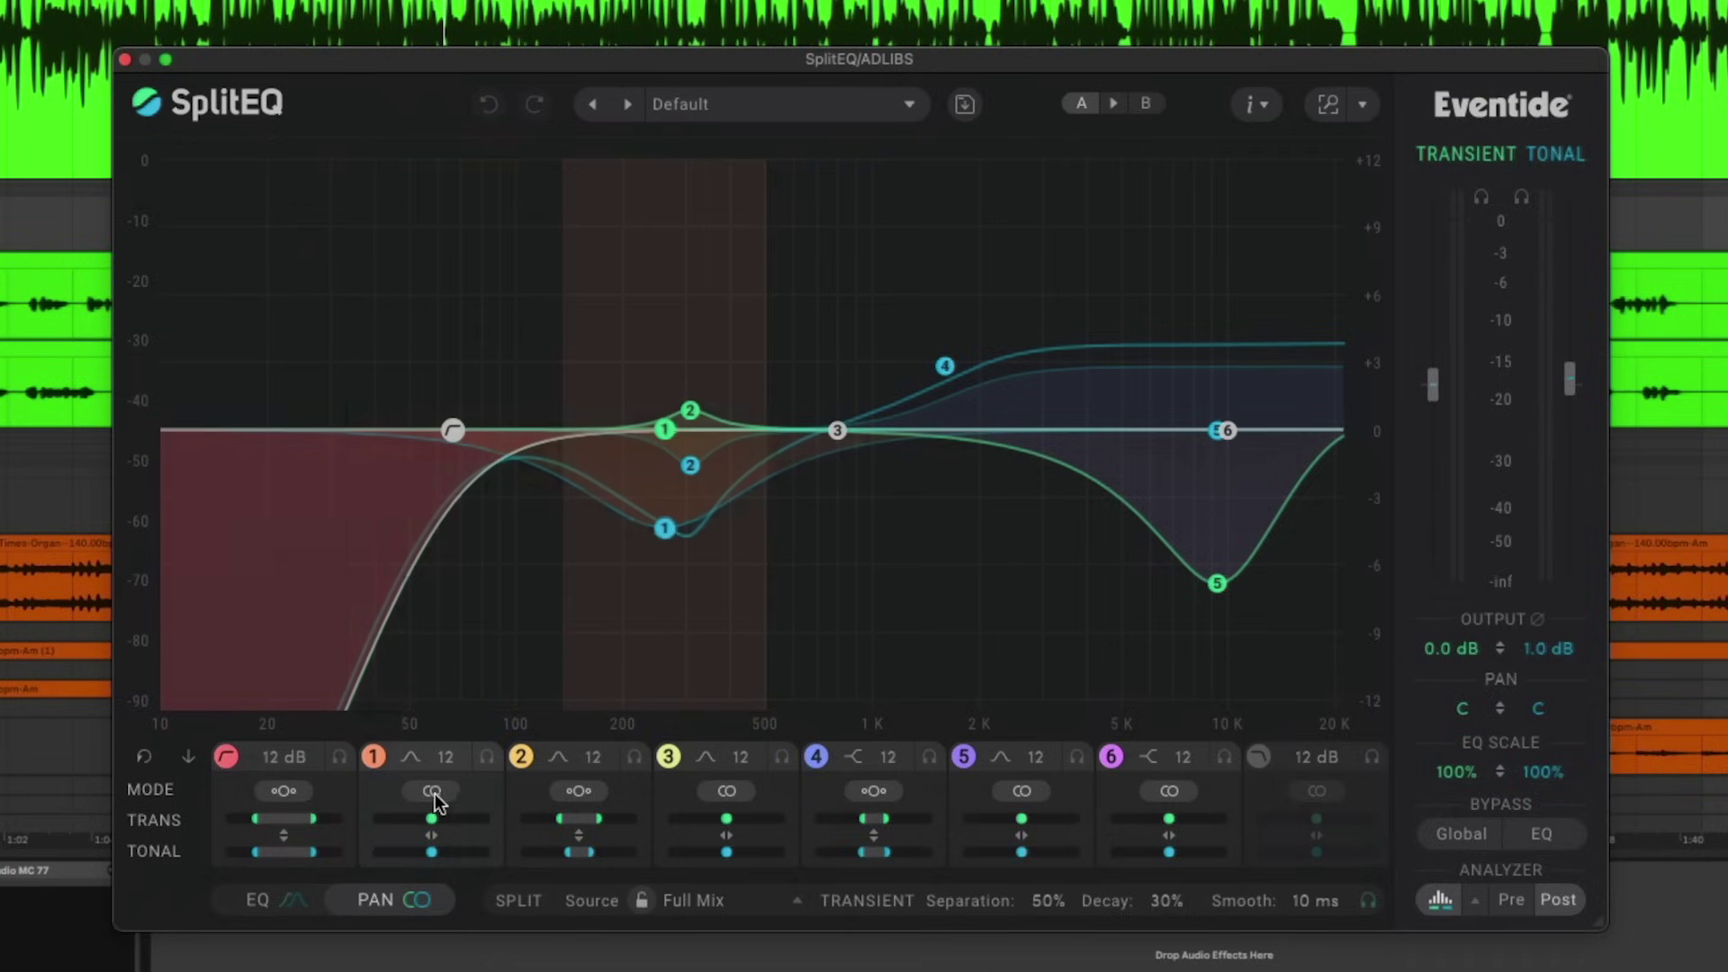
{"action": "left_click", "coordinate": [433, 791]}
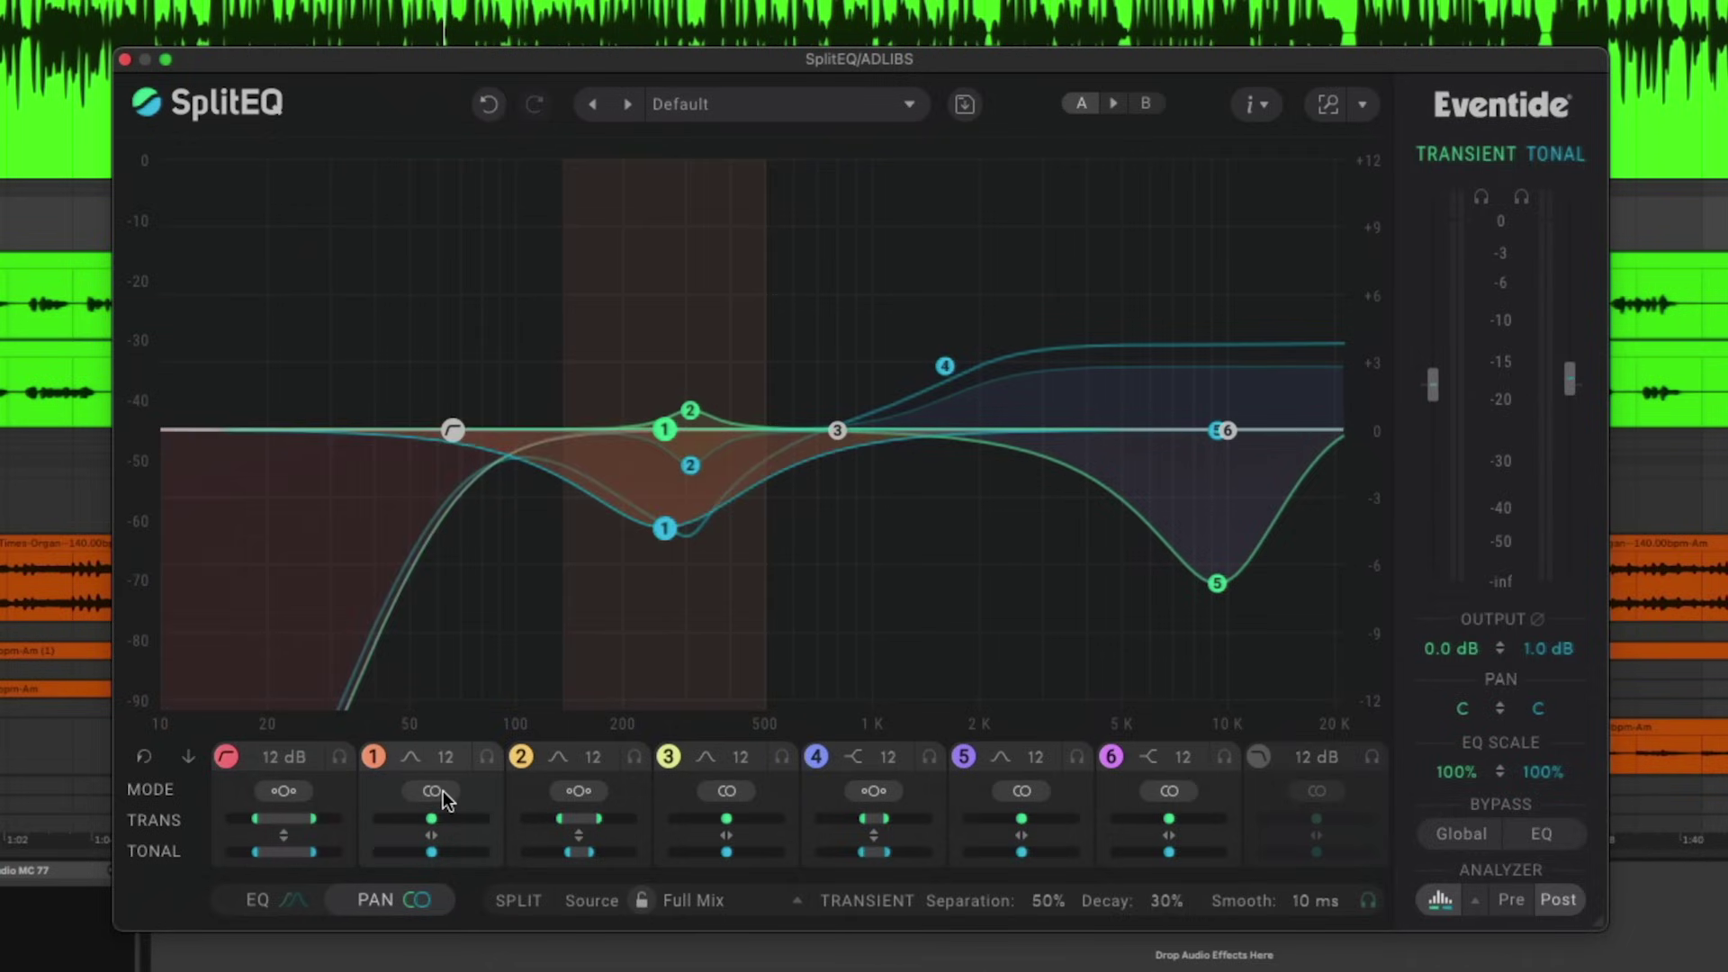
{"action": "left_click", "coordinate": [726, 791]}
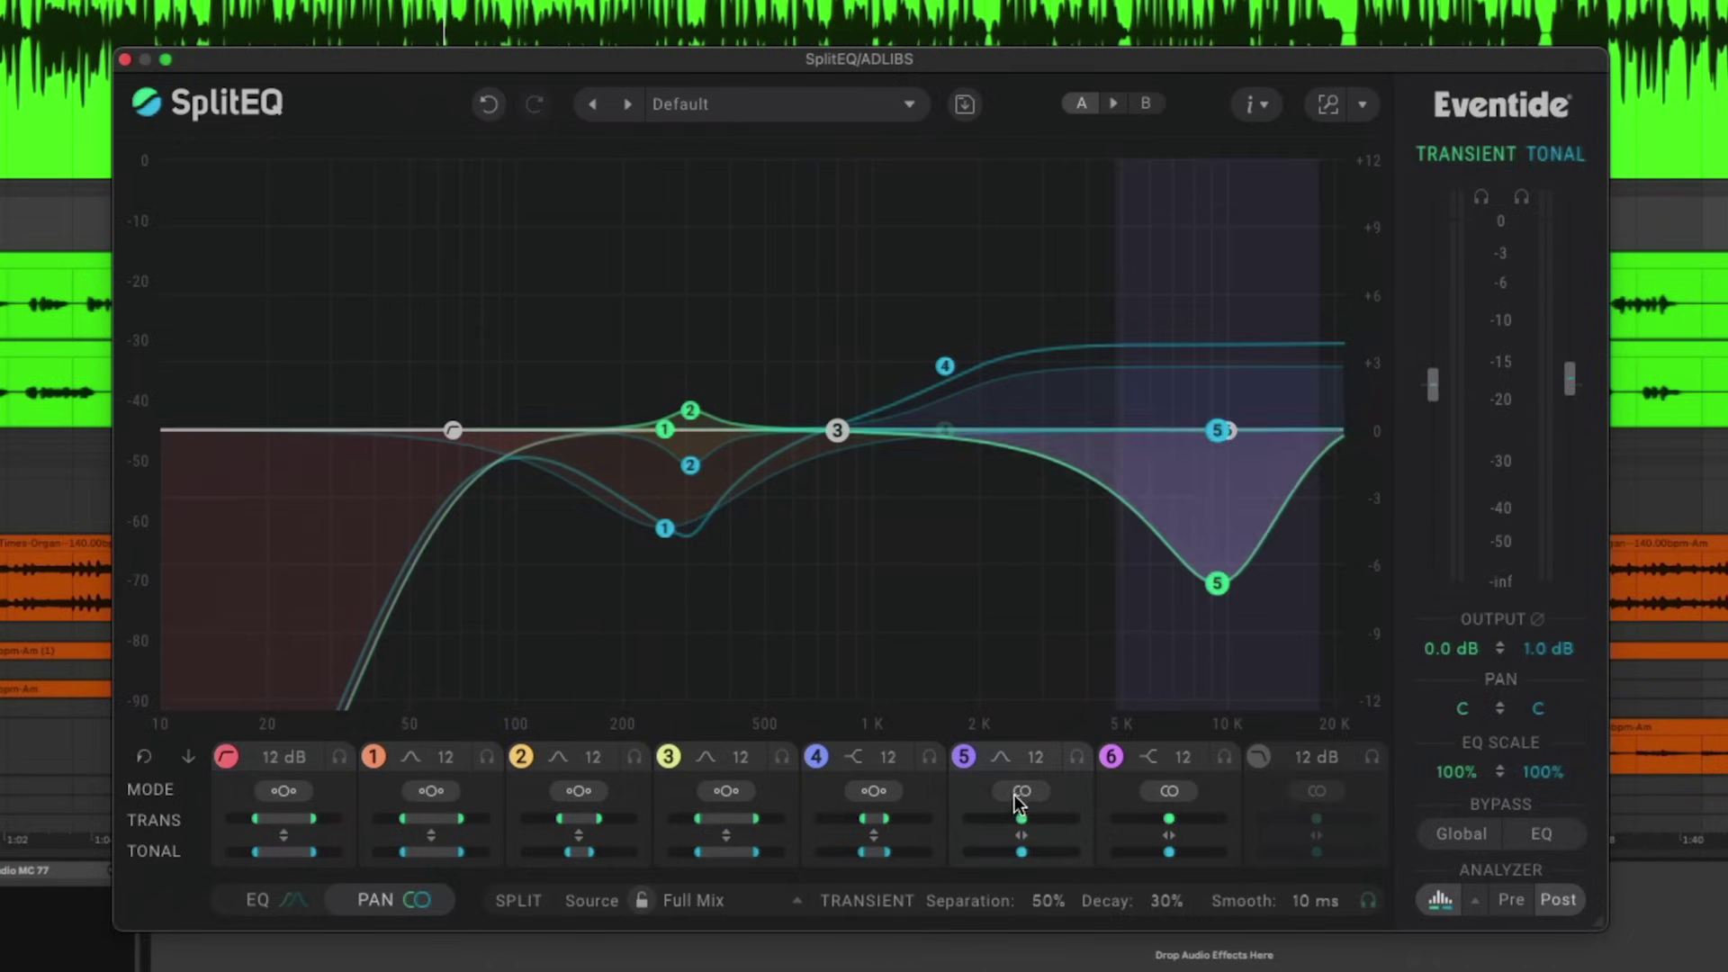
{"action": "left_click", "coordinate": [1021, 791]}
{"action": "left_click", "coordinate": [1169, 791]}
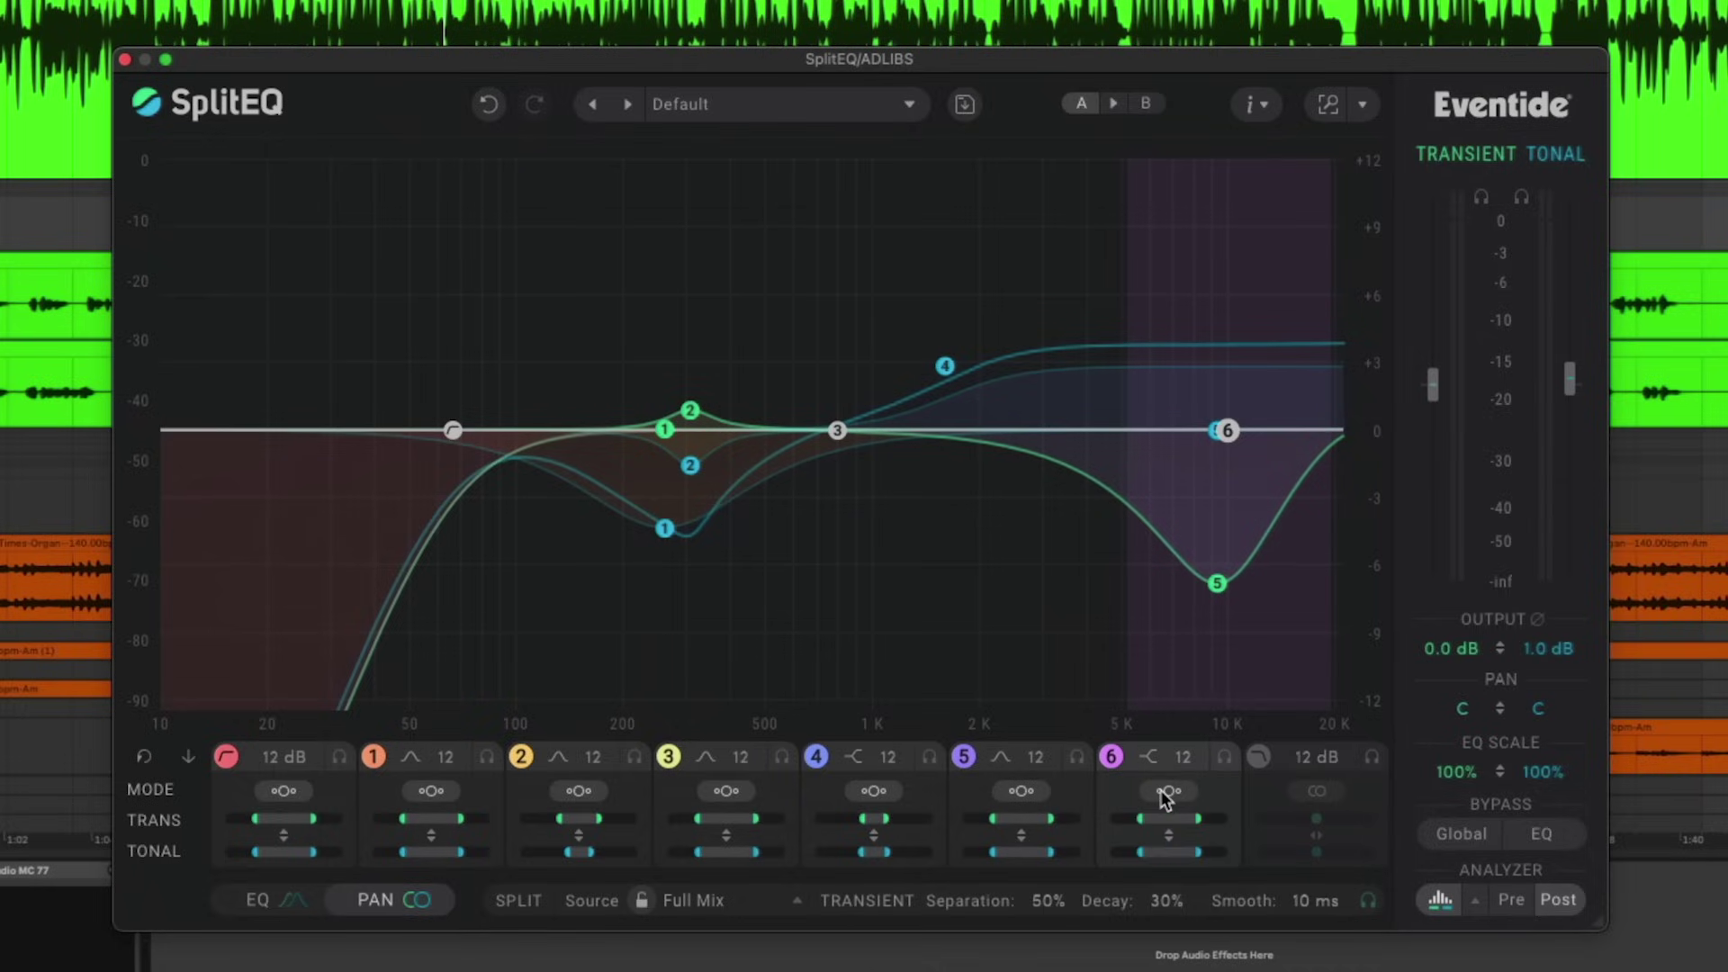
{"action": "key", "text": "space"}
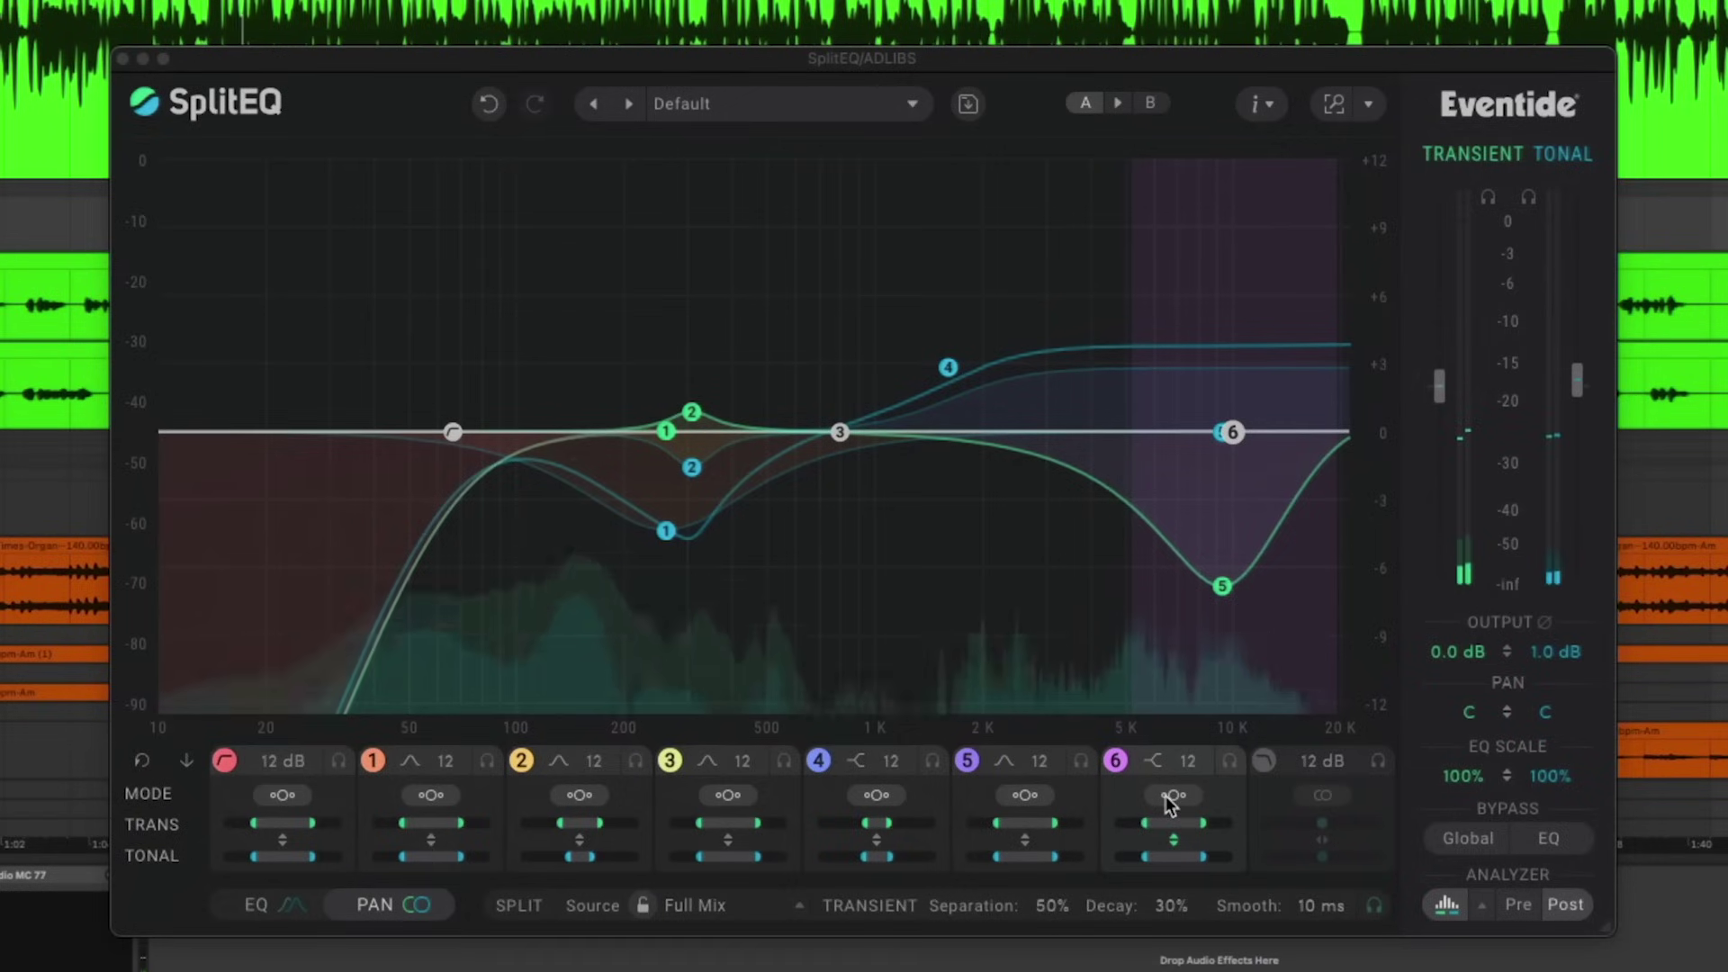
{"action": "left_click_drag", "start_coordinate": [888, 822], "coordinate": [902, 801]}
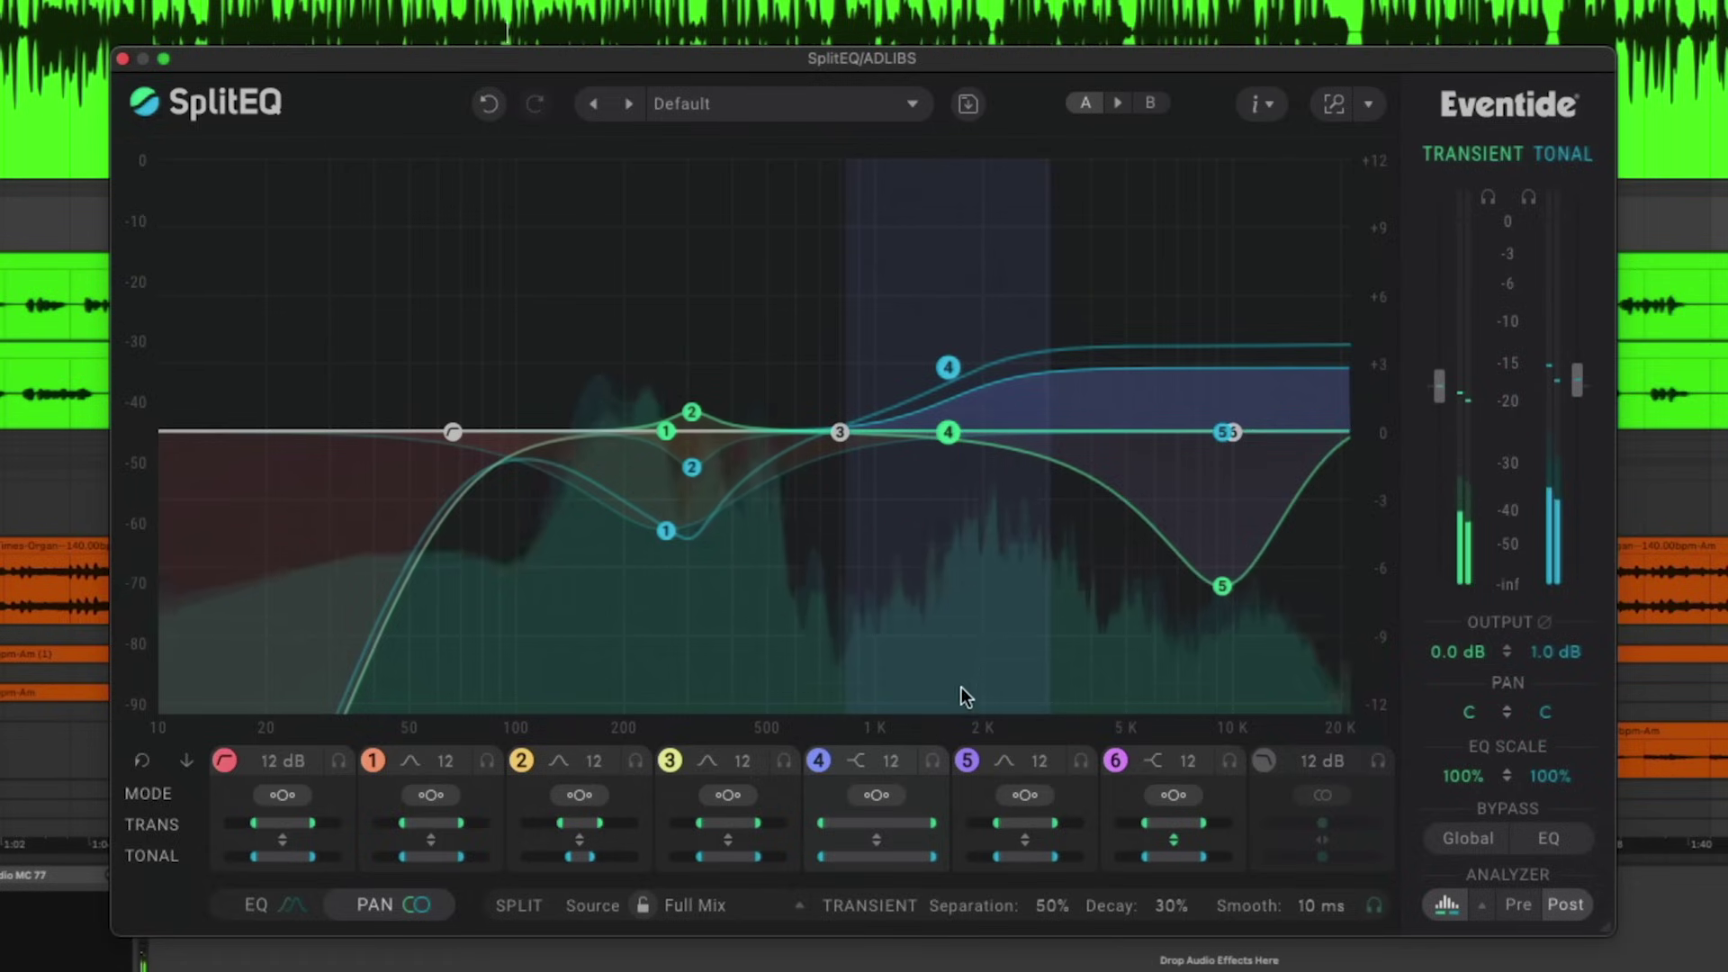
- Narrow band 4's tonal width on the ad-libs, and widen band 3's tonal, band 2's transient and tonal, and band 1's tonal parts
{"action": "left_click_drag", "start_coordinate": [927, 841], "coordinate": [927, 835]}
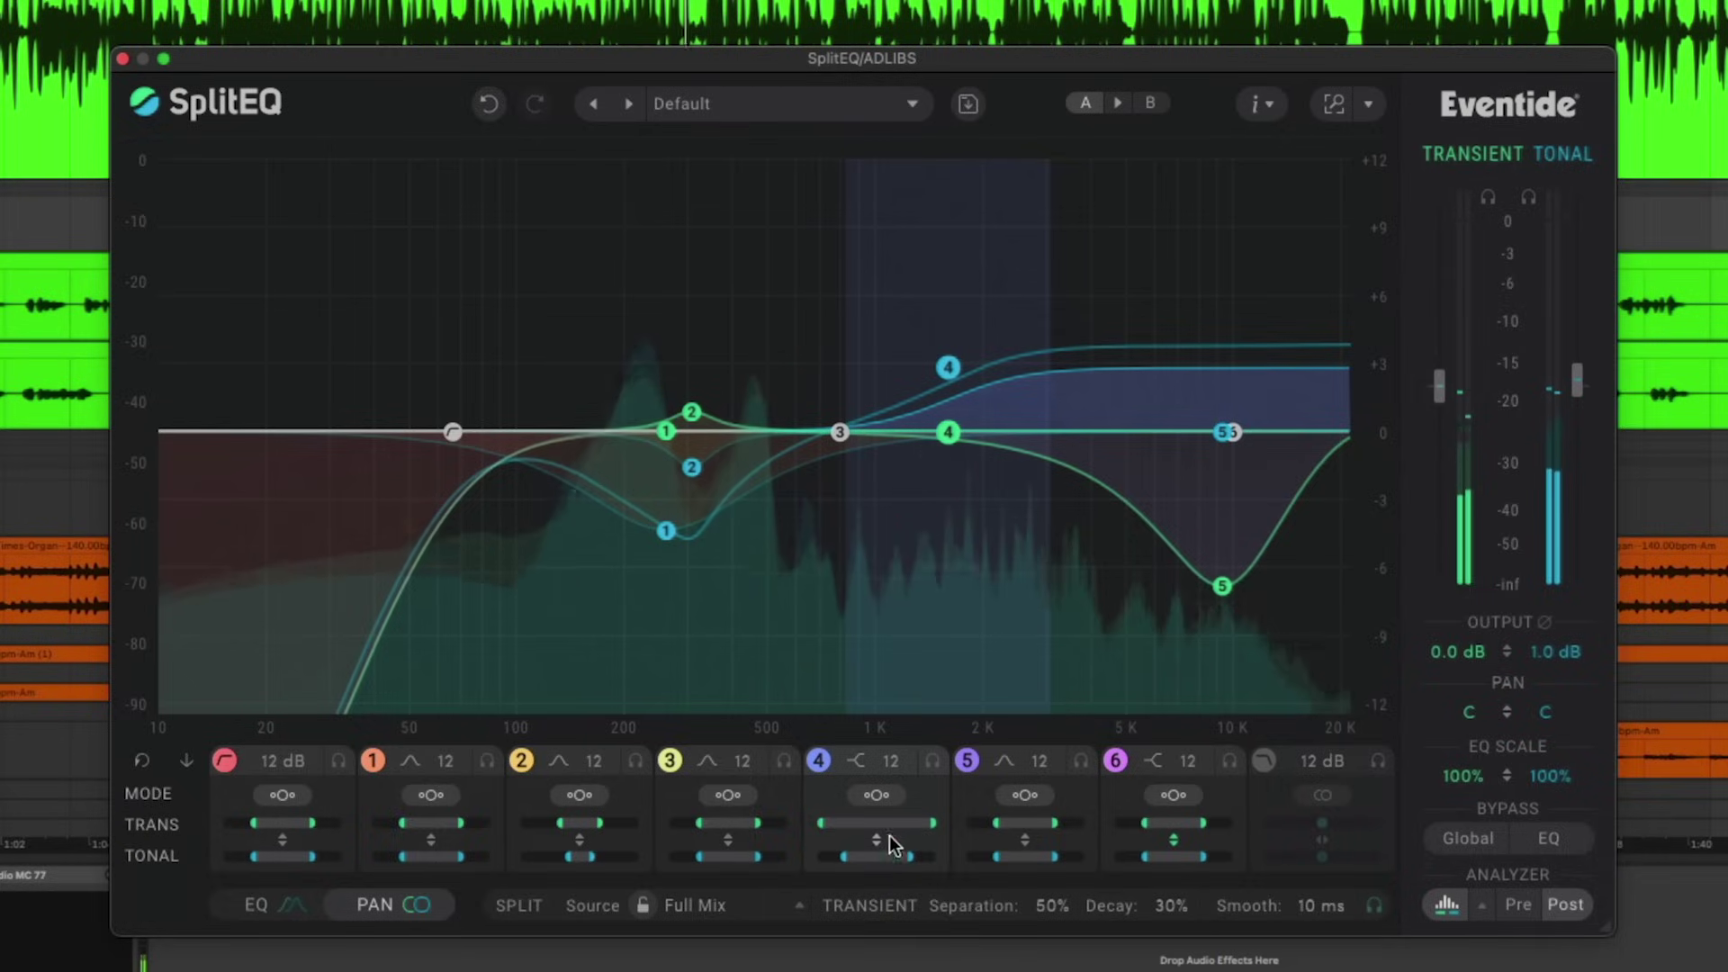
{"action": "mouse_move", "coordinate": [740, 825]}
{"action": "left_mouse_down"}
{"action": "mouse_move", "coordinate": [736, 851]}
{"action": "mouse_move", "coordinate": [749, 807]}
{"action": "mouse_move", "coordinate": [759, 857]}
{"action": "mouse_move", "coordinate": [763, 830]}
{"action": "left_mouse_up"}
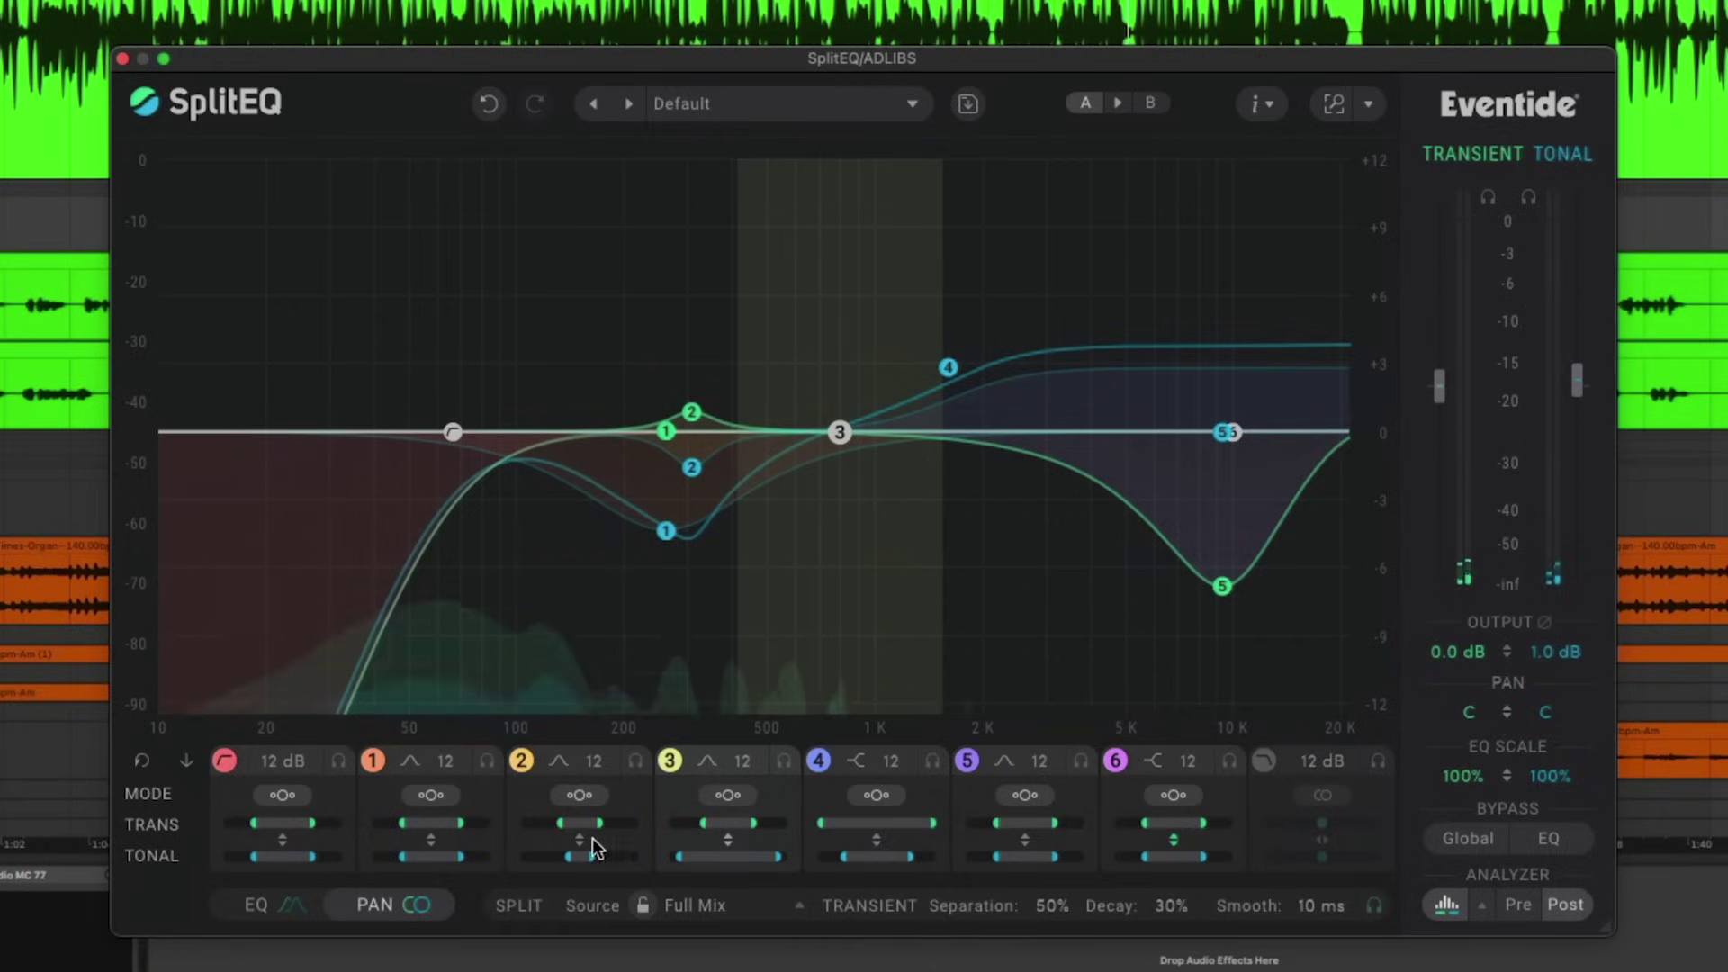
{"action": "left_click_drag", "start_coordinate": [591, 820], "coordinate": [612, 796]}
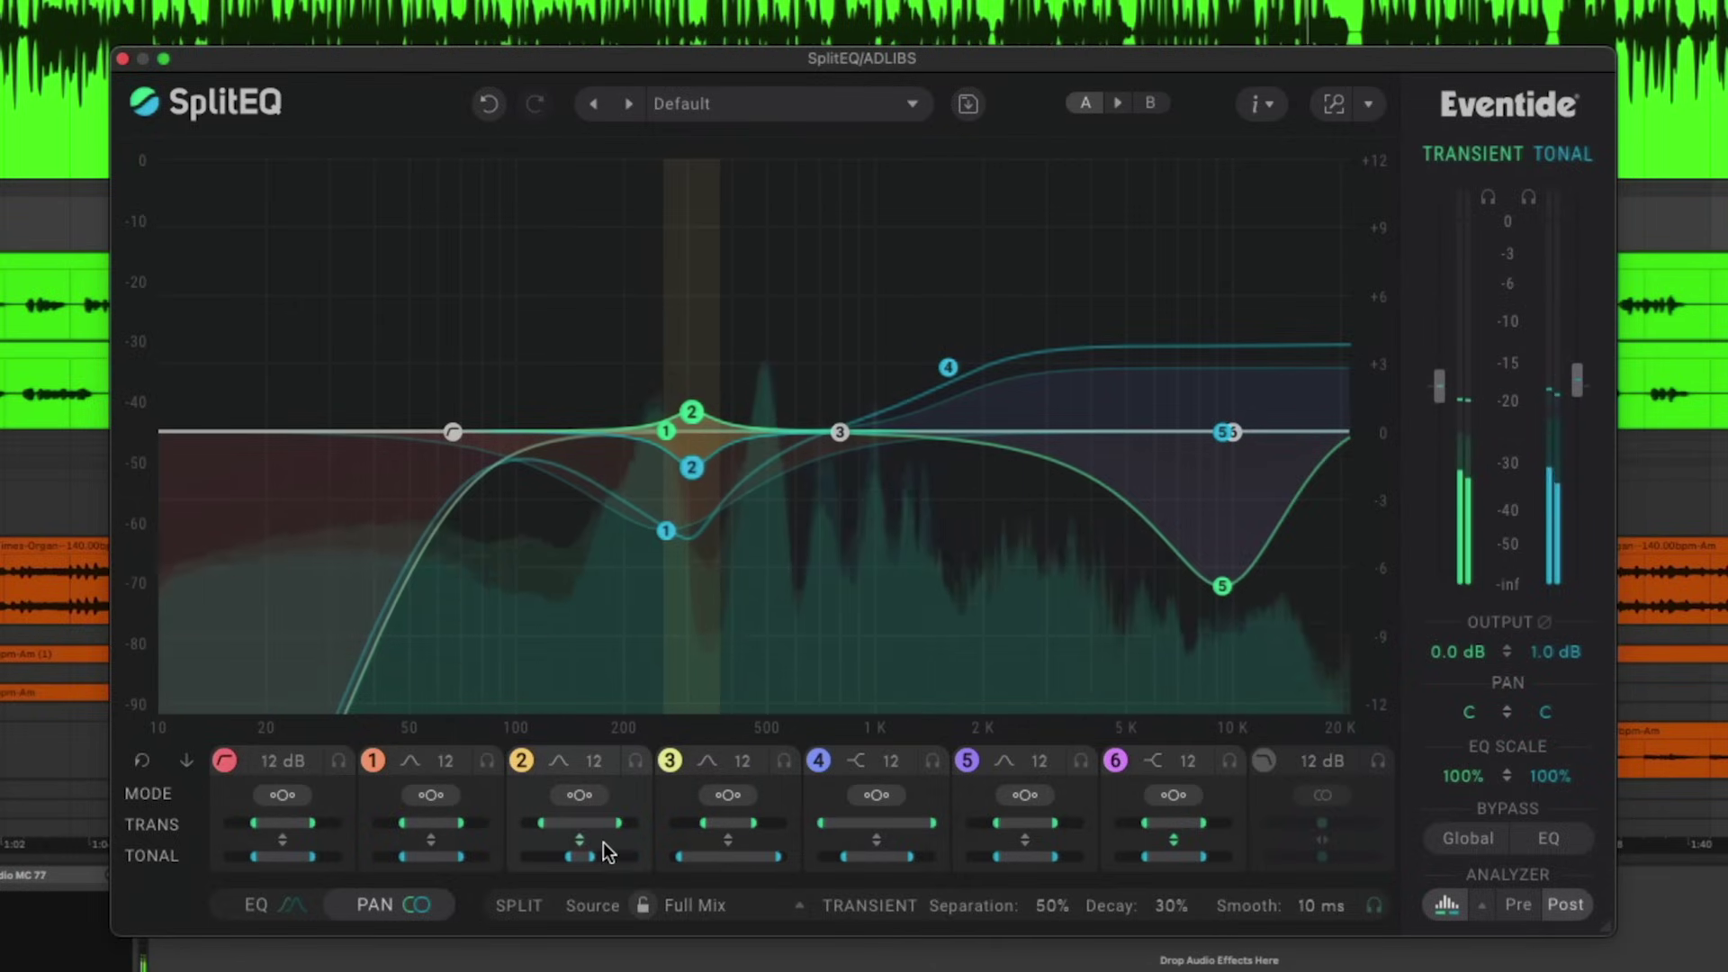
{"action": "left_click_drag", "start_coordinate": [591, 855], "coordinate": [616, 819]}
{"action": "left_click_drag", "start_coordinate": [464, 855], "coordinate": [479, 830]}
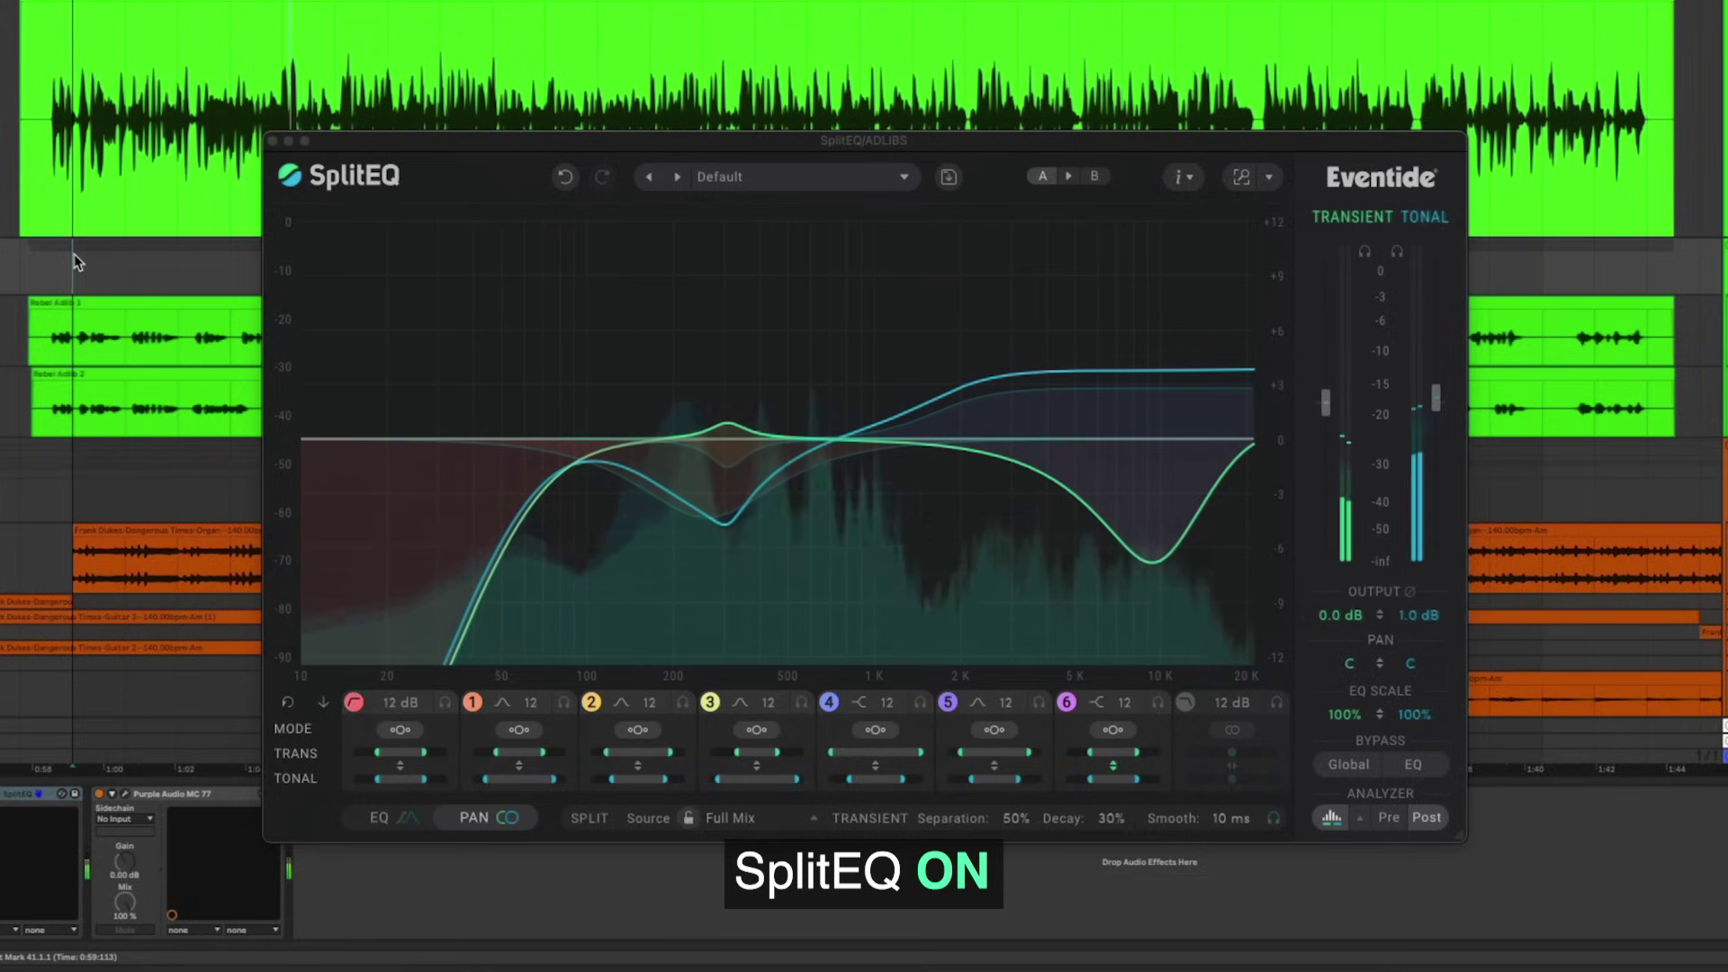
{"action": "key", "text": "space"}
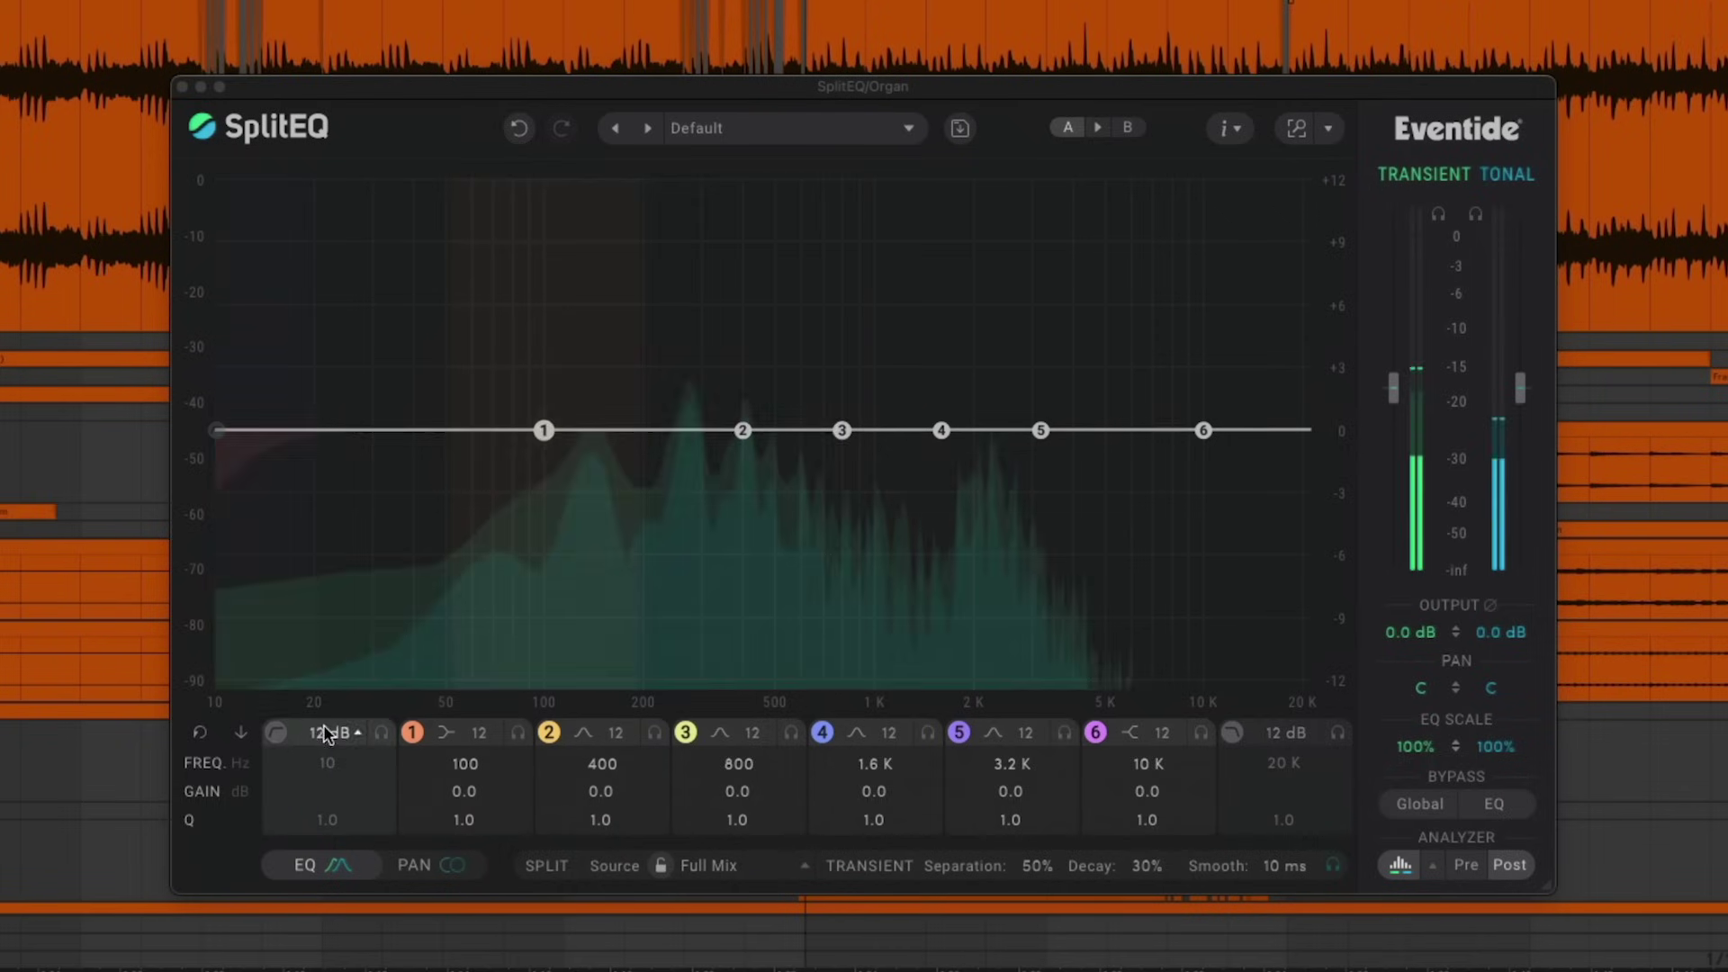
- On the Organ track's SplitEQ, high-pass the transients at 65 Hz and make band 1 a peak cutting the transients by 4.8 dB at 150 Hz
{"action": "left_click", "coordinate": [277, 731]}
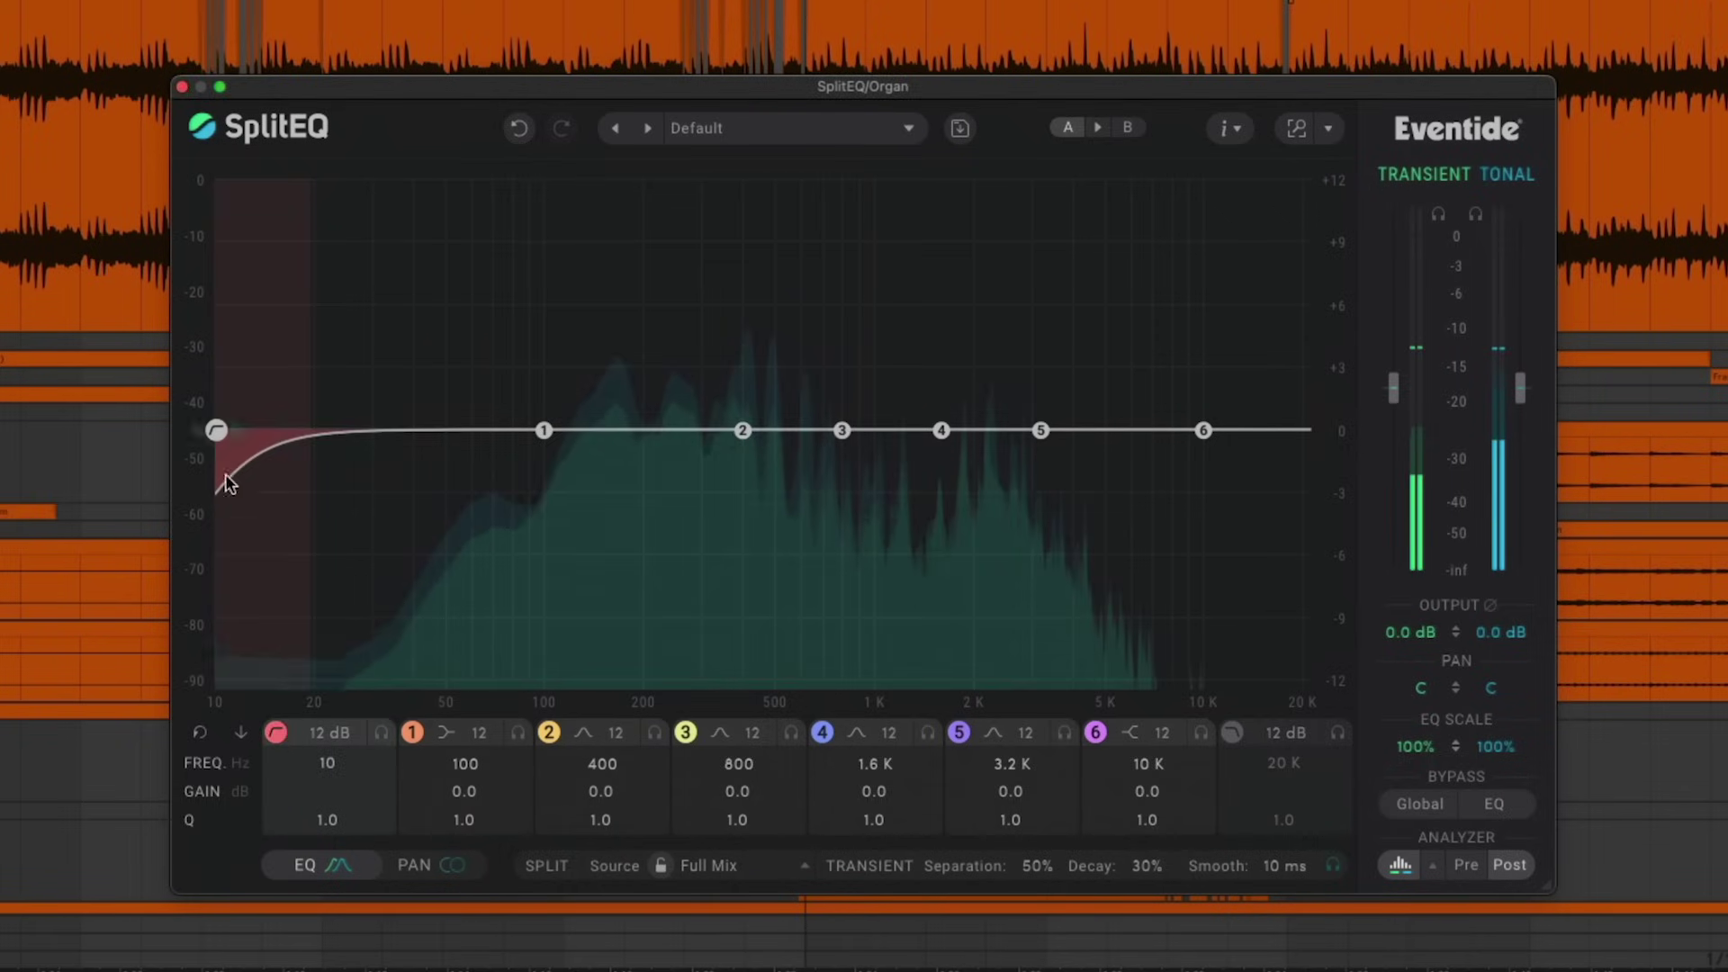
{"action": "mouse_move", "coordinate": [199, 436]}
{"action": "left_mouse_down"}
{"action": "mouse_move", "coordinate": [500, 432]}
{"action": "mouse_move", "coordinate": [454, 428]}
{"action": "mouse_move", "coordinate": [457, 450]}
{"action": "left_mouse_up"}
{"action": "left_click", "coordinate": [447, 733]}
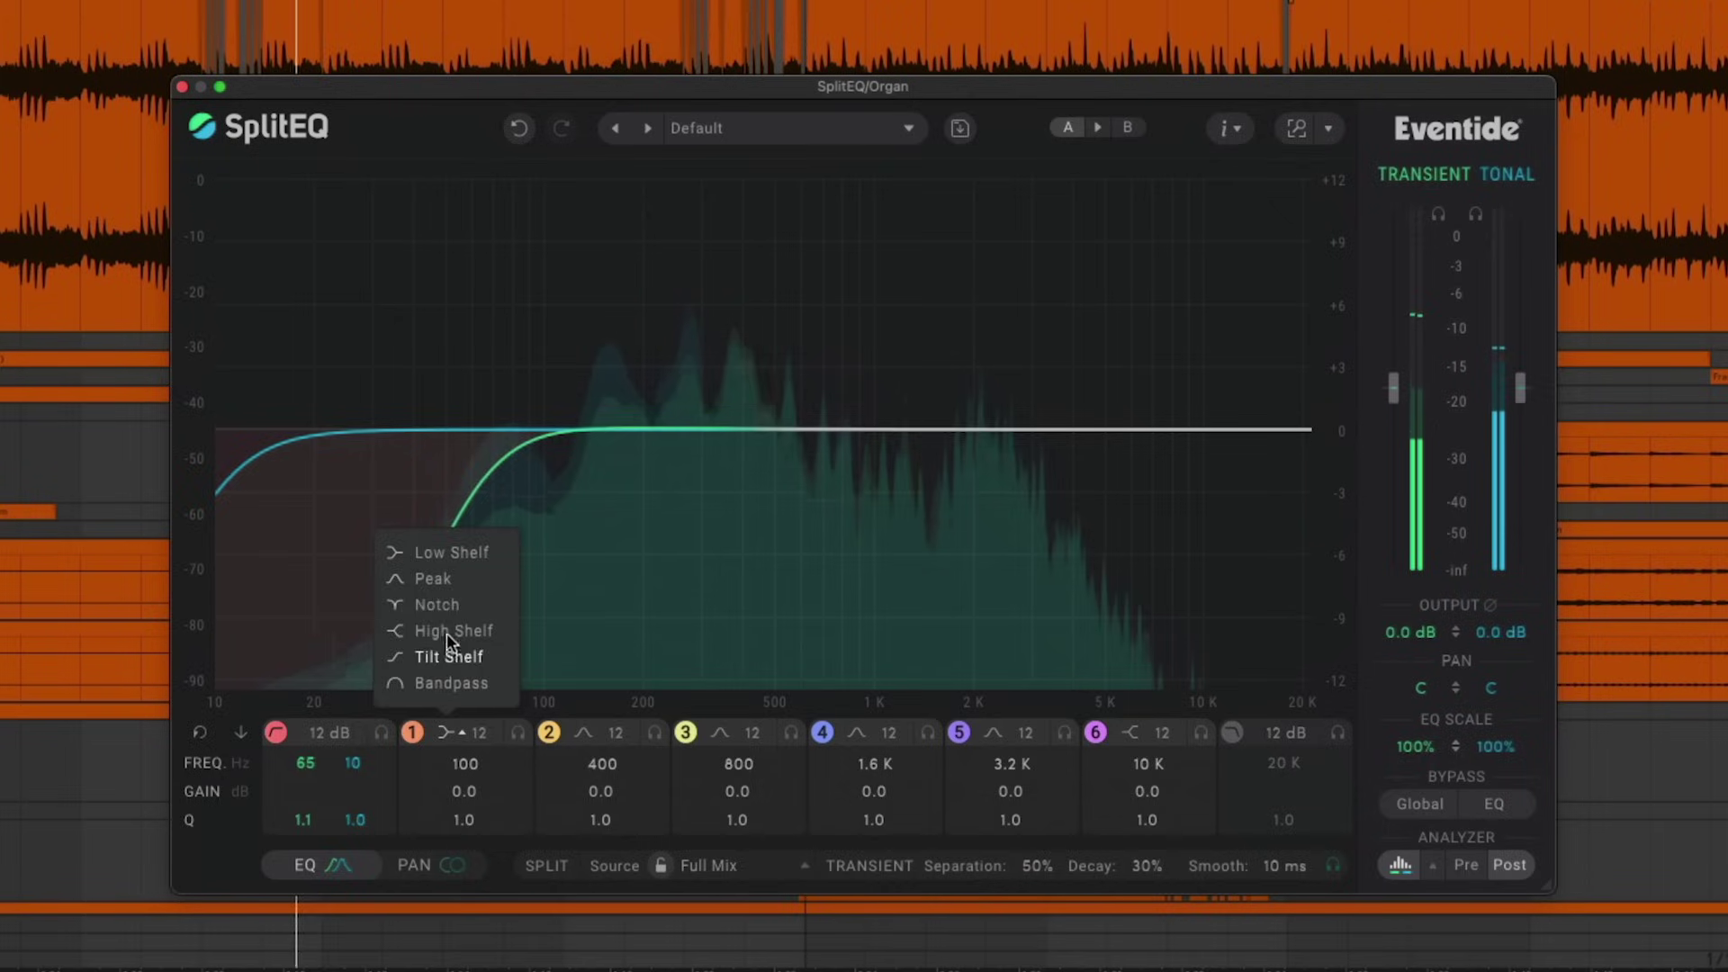
{"action": "left_click", "coordinate": [428, 578]}
{"action": "left_click_drag", "start_coordinate": [547, 397], "coordinate": [606, 499]}
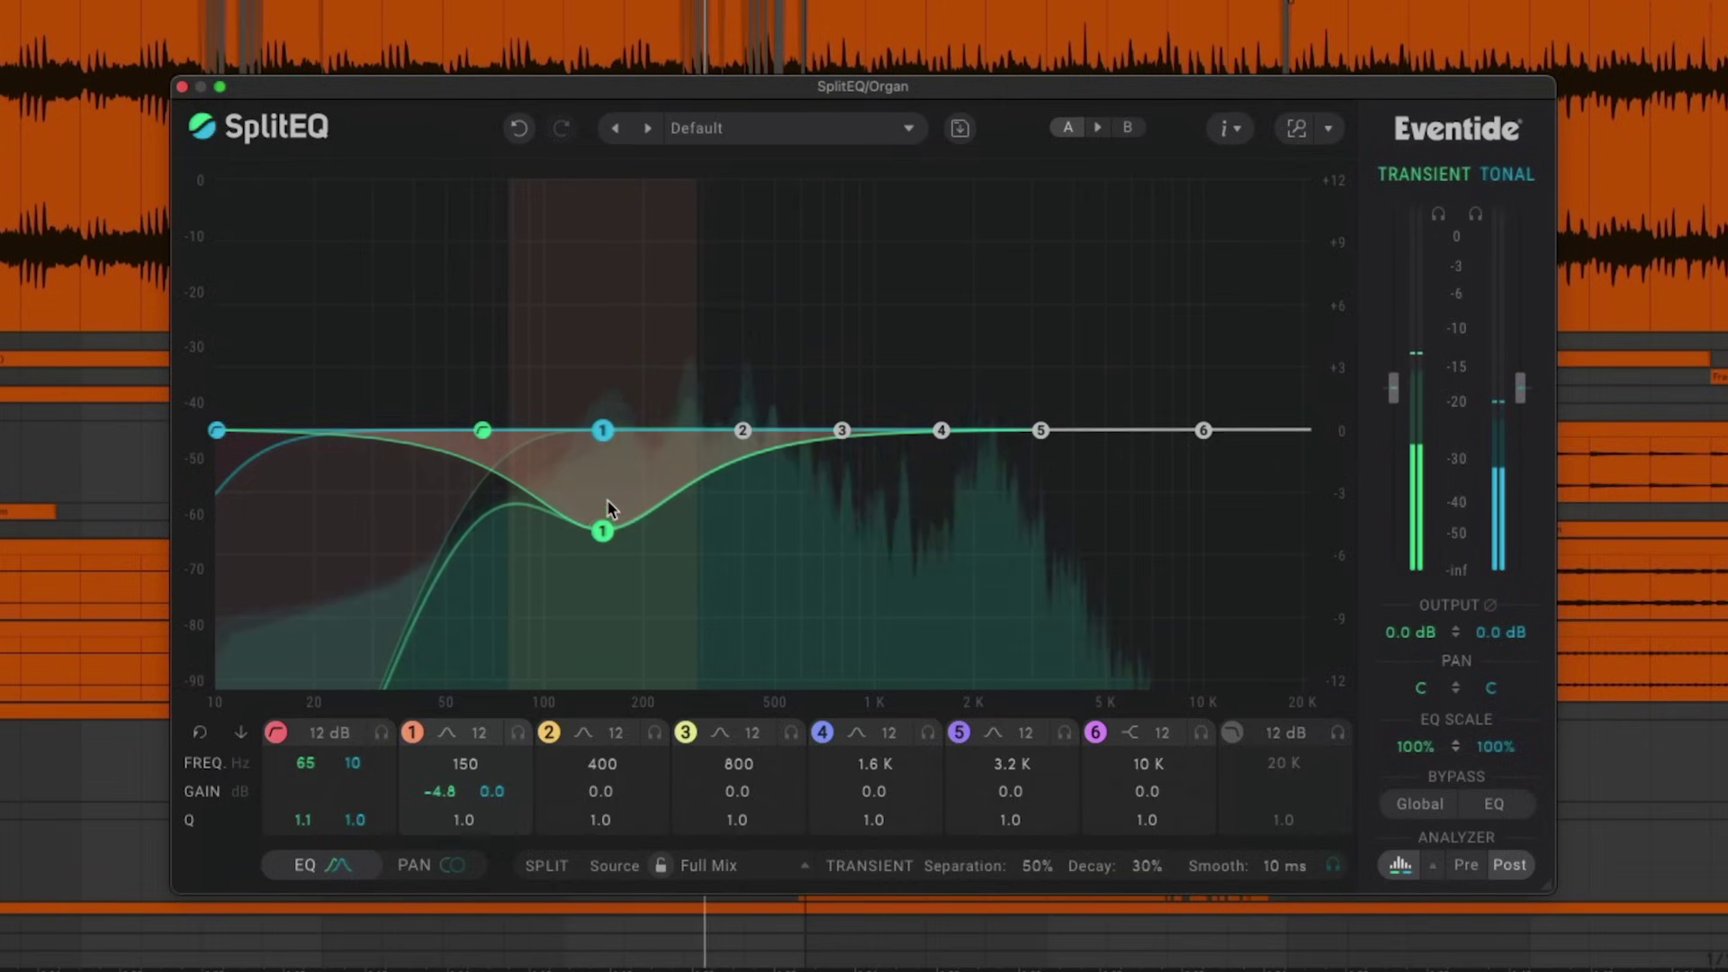
- Solo band 2's tonal part, boost it by 1.3 dB at 562 Hz, and end the solo
{"action": "mouse_move", "coordinate": [655, 733]}
{"action": "left_click", "coordinate": [685, 701]}
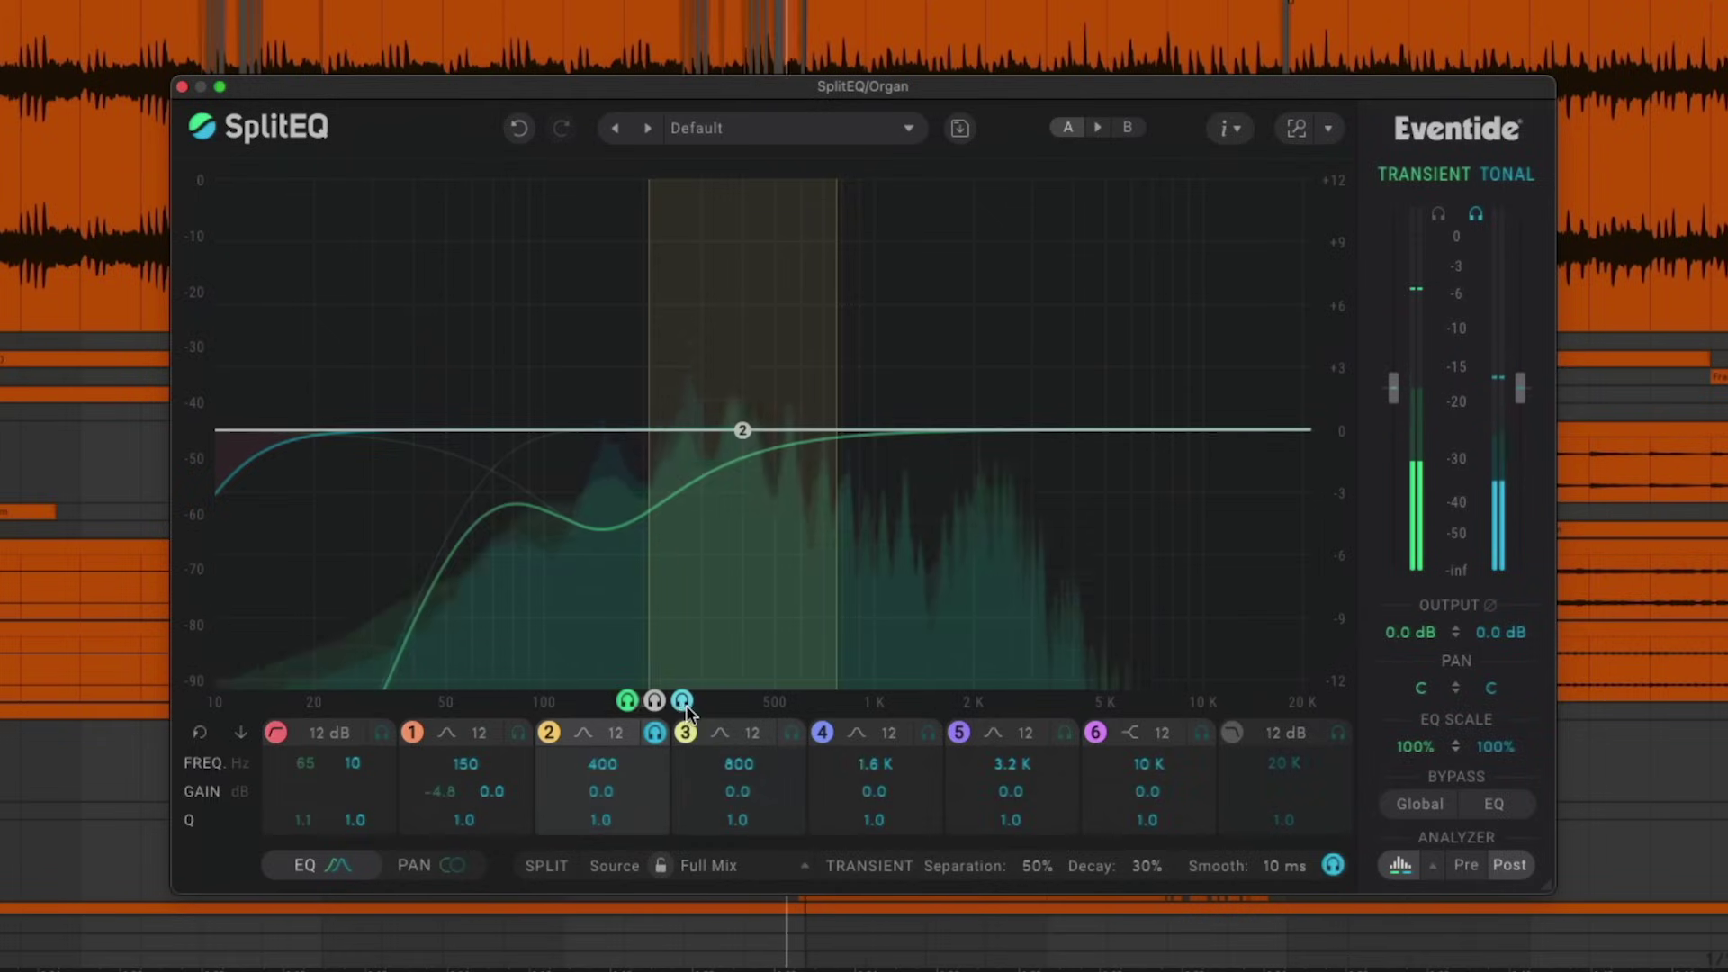
{"action": "mouse_move", "coordinate": [741, 445]}
{"action": "left_mouse_down"}
{"action": "mouse_move", "coordinate": [745, 405]}
{"action": "mouse_move", "coordinate": [682, 392]}
{"action": "mouse_move", "coordinate": [802, 415]}
{"action": "mouse_move", "coordinate": [790, 421]}
{"action": "left_mouse_up"}
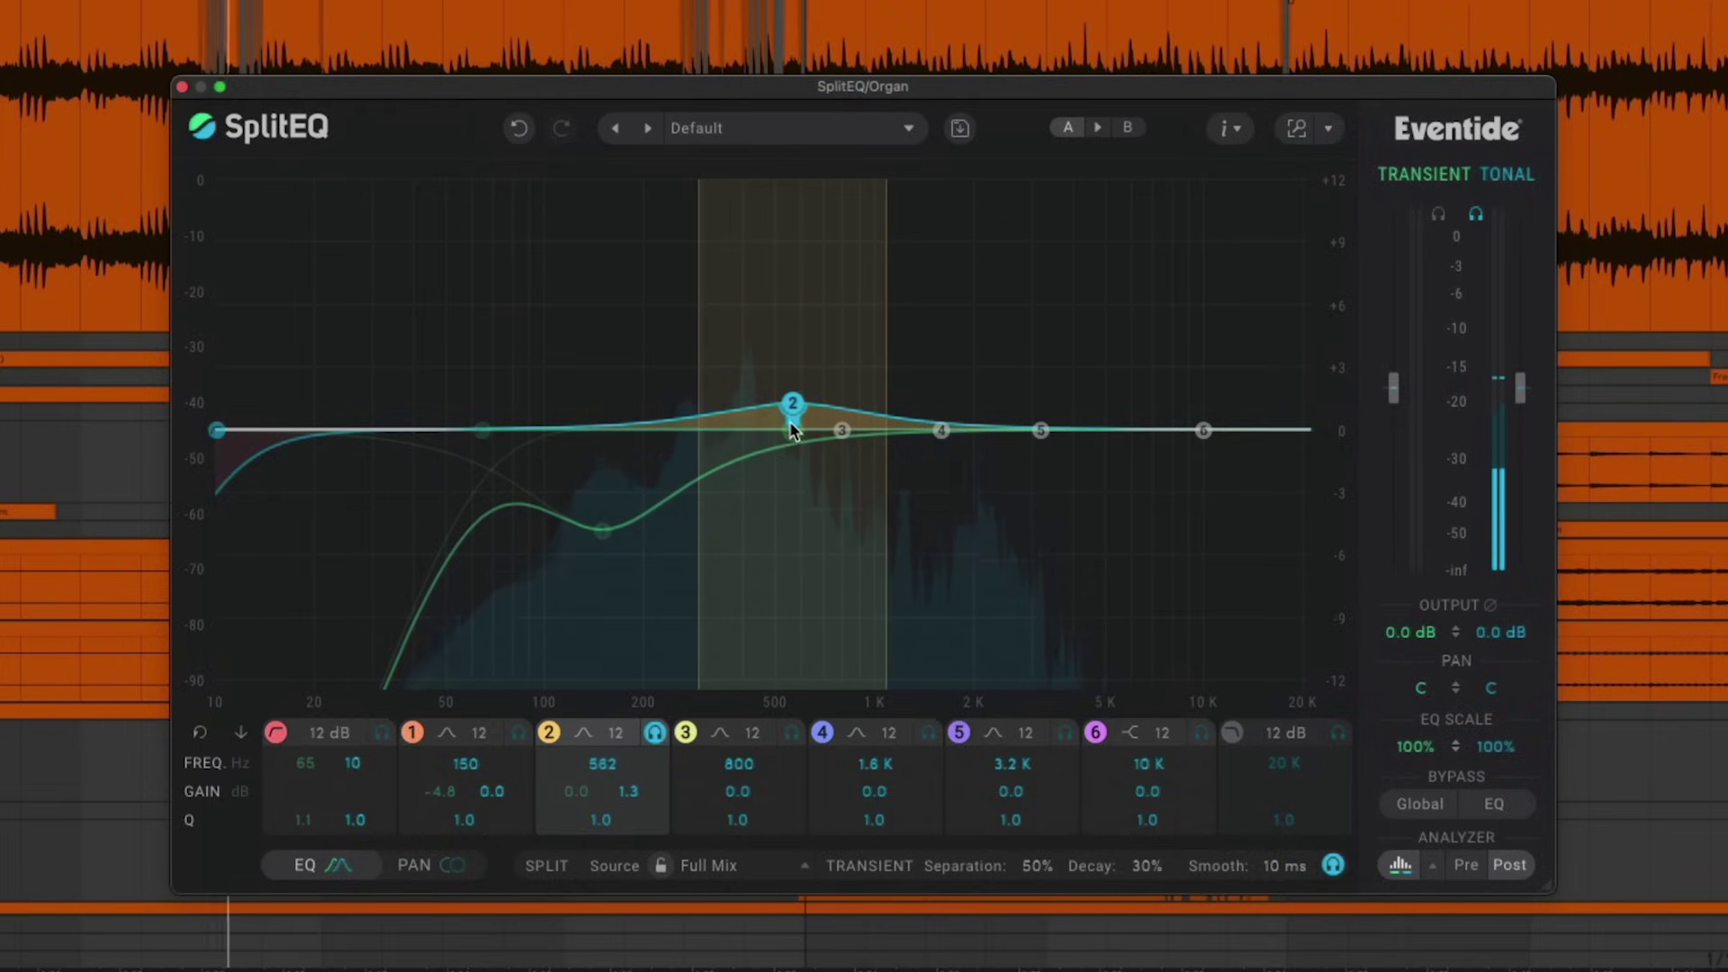
{"action": "left_click", "coordinate": [655, 733]}
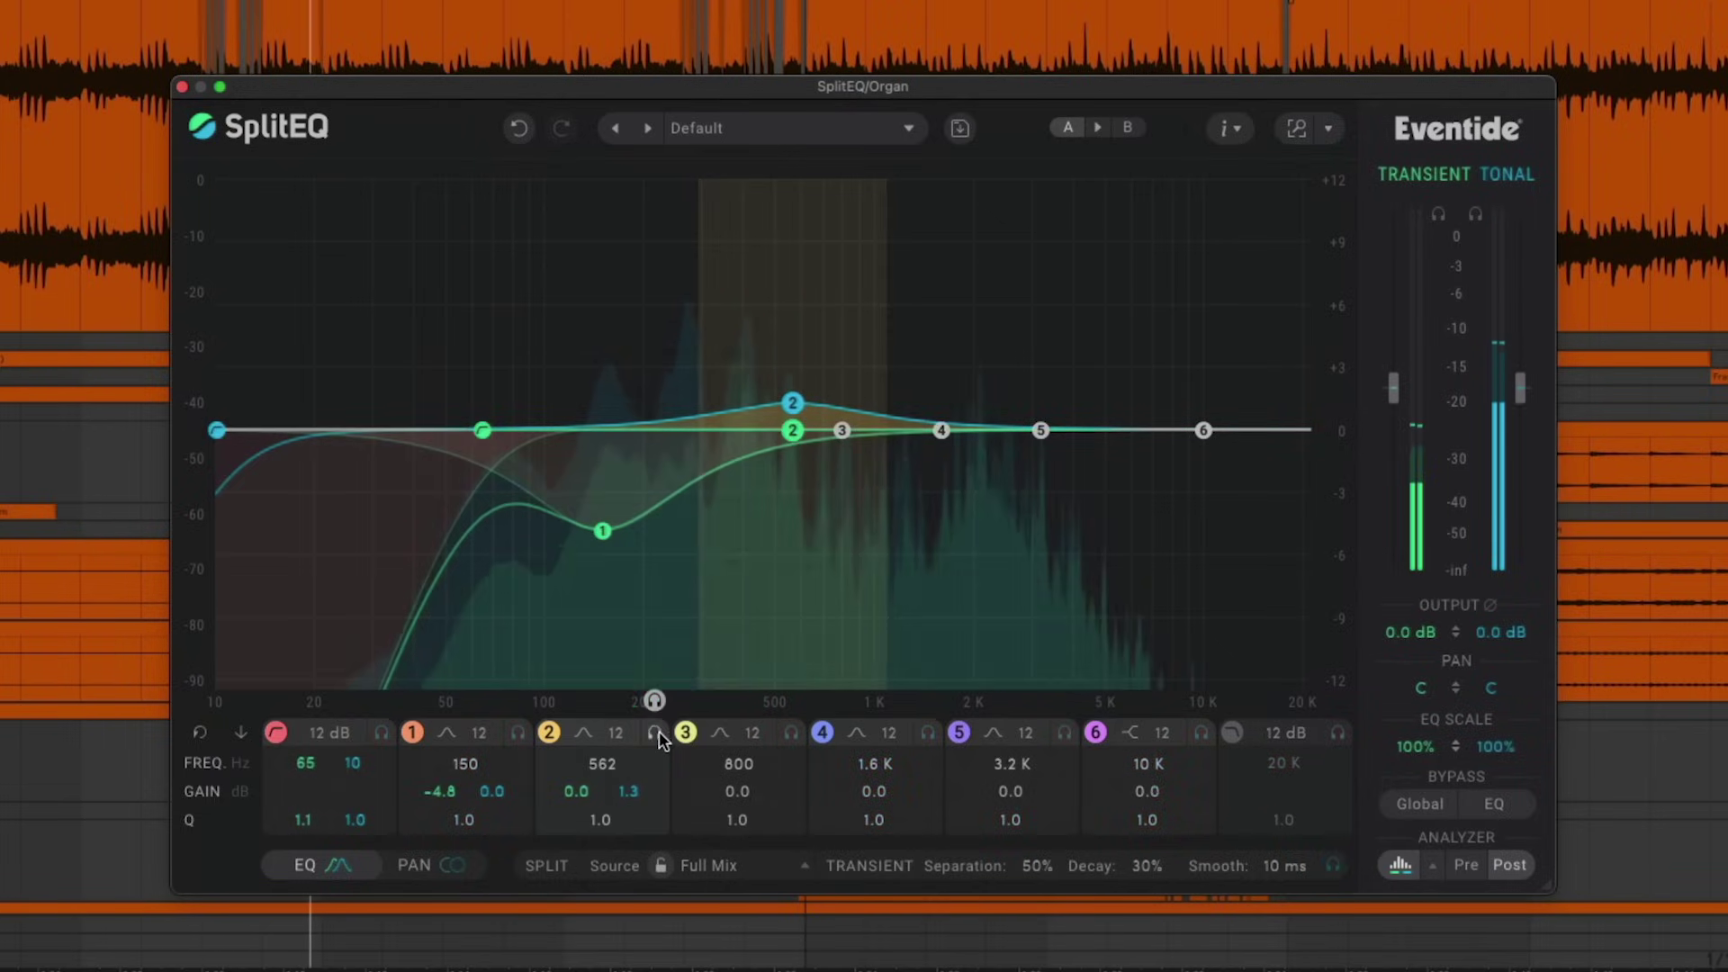
- Boost band 3's tonal part by 5.1 dB at 2.4 kHz and broaden it to a Q of 0.4
{"action": "left_click_drag", "start_coordinate": [846, 444], "coordinate": [982, 371]}
{"action": "scroll", "coordinate": [983, 371], "scroll_direction": "down", "scroll_amount": 6}
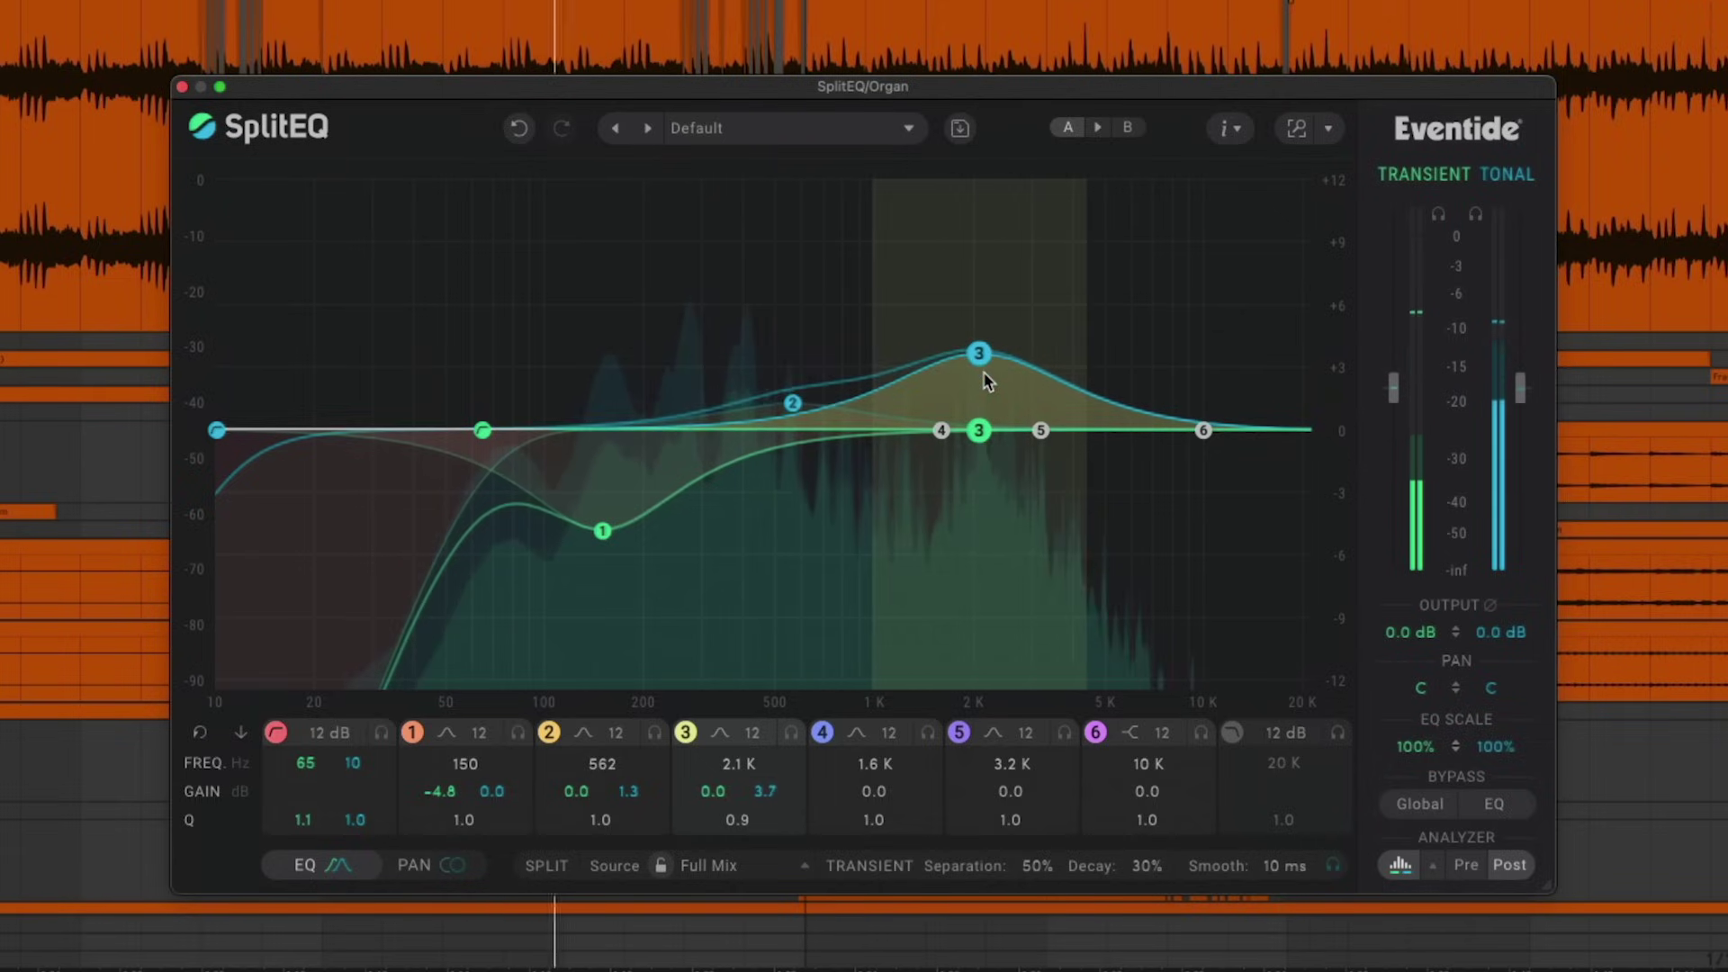
{"action": "mouse_move", "coordinate": [976, 352]}
{"action": "left_mouse_down"}
{"action": "mouse_move", "coordinate": [994, 306]}
{"action": "mouse_move", "coordinate": [990, 323]}
{"action": "left_mouse_up"}
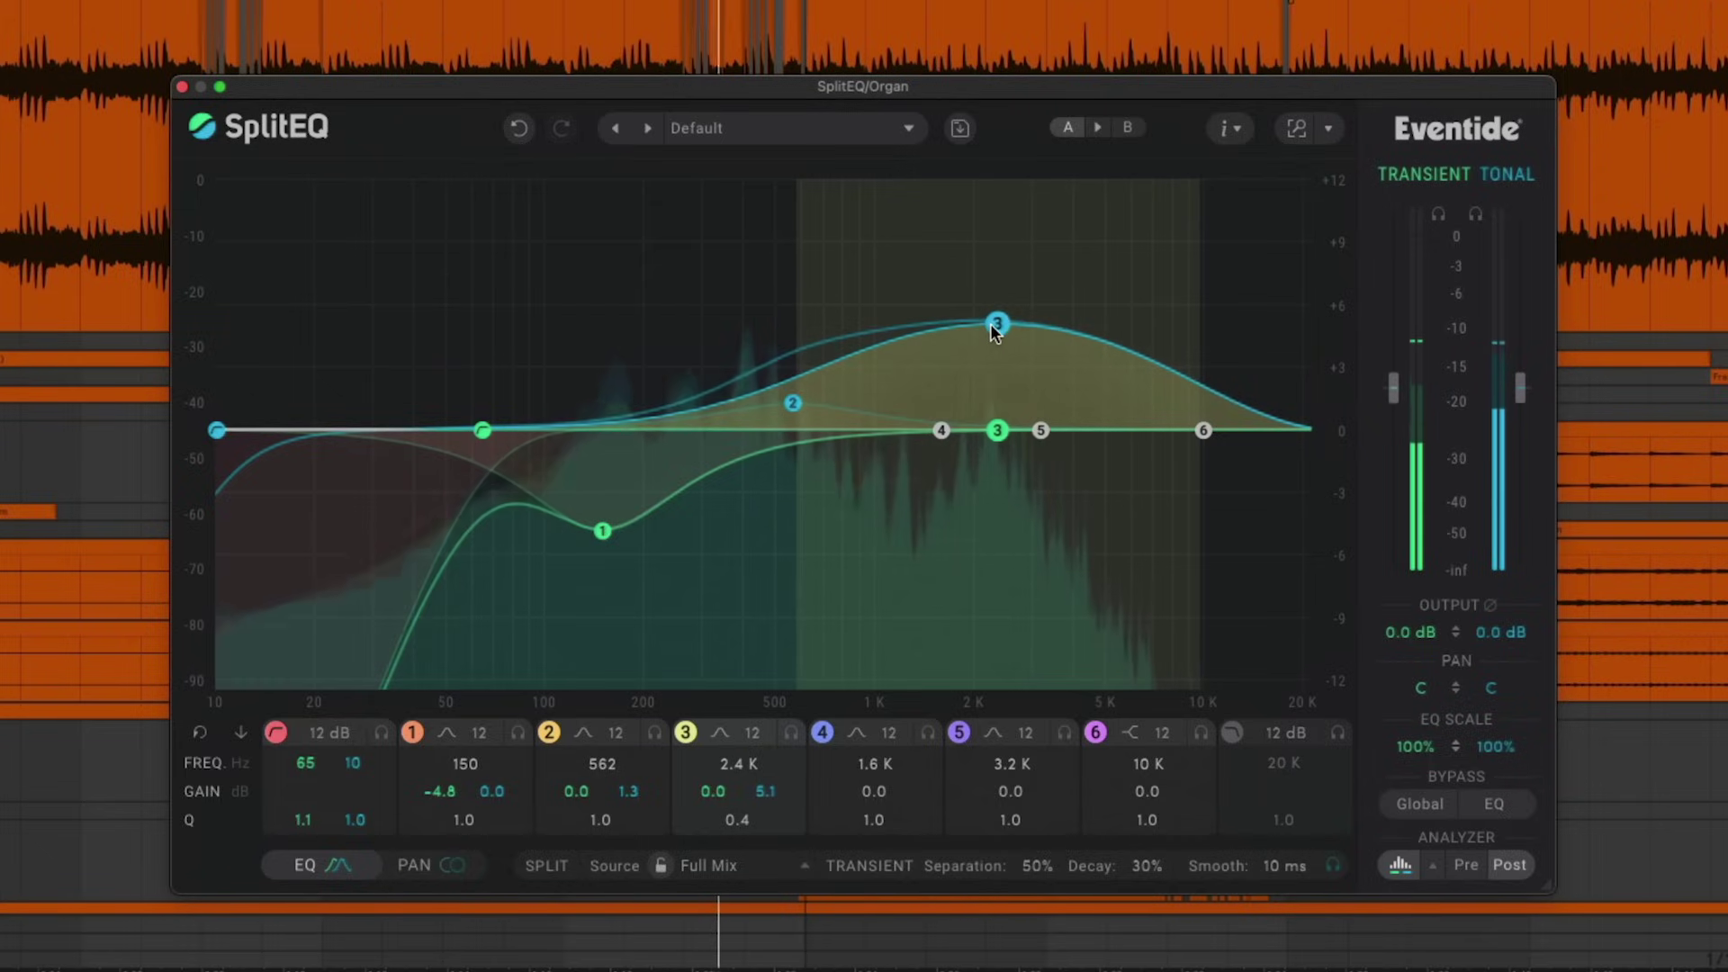
- Play the organ, raise the tonal output to 1.5 dB and lower the transient output to -1.0 dB
{"action": "left_click", "coordinate": [1291, 2]}
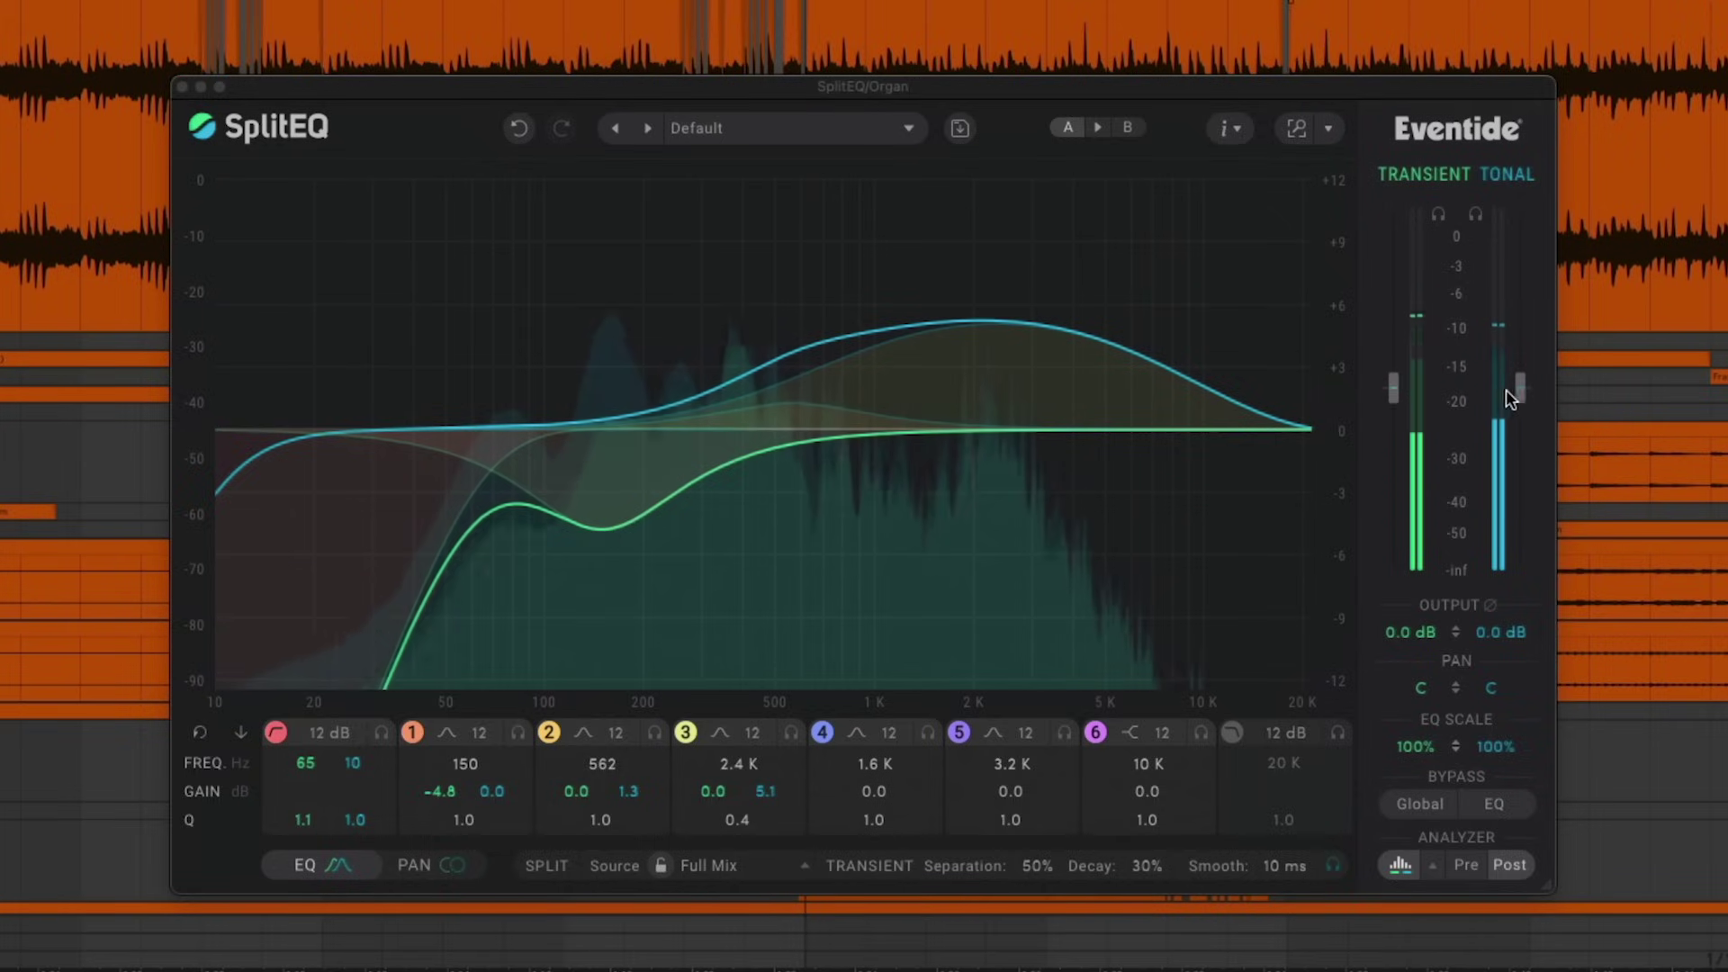
{"action": "left_click_drag", "start_coordinate": [1519, 389], "coordinate": [1519, 378]}
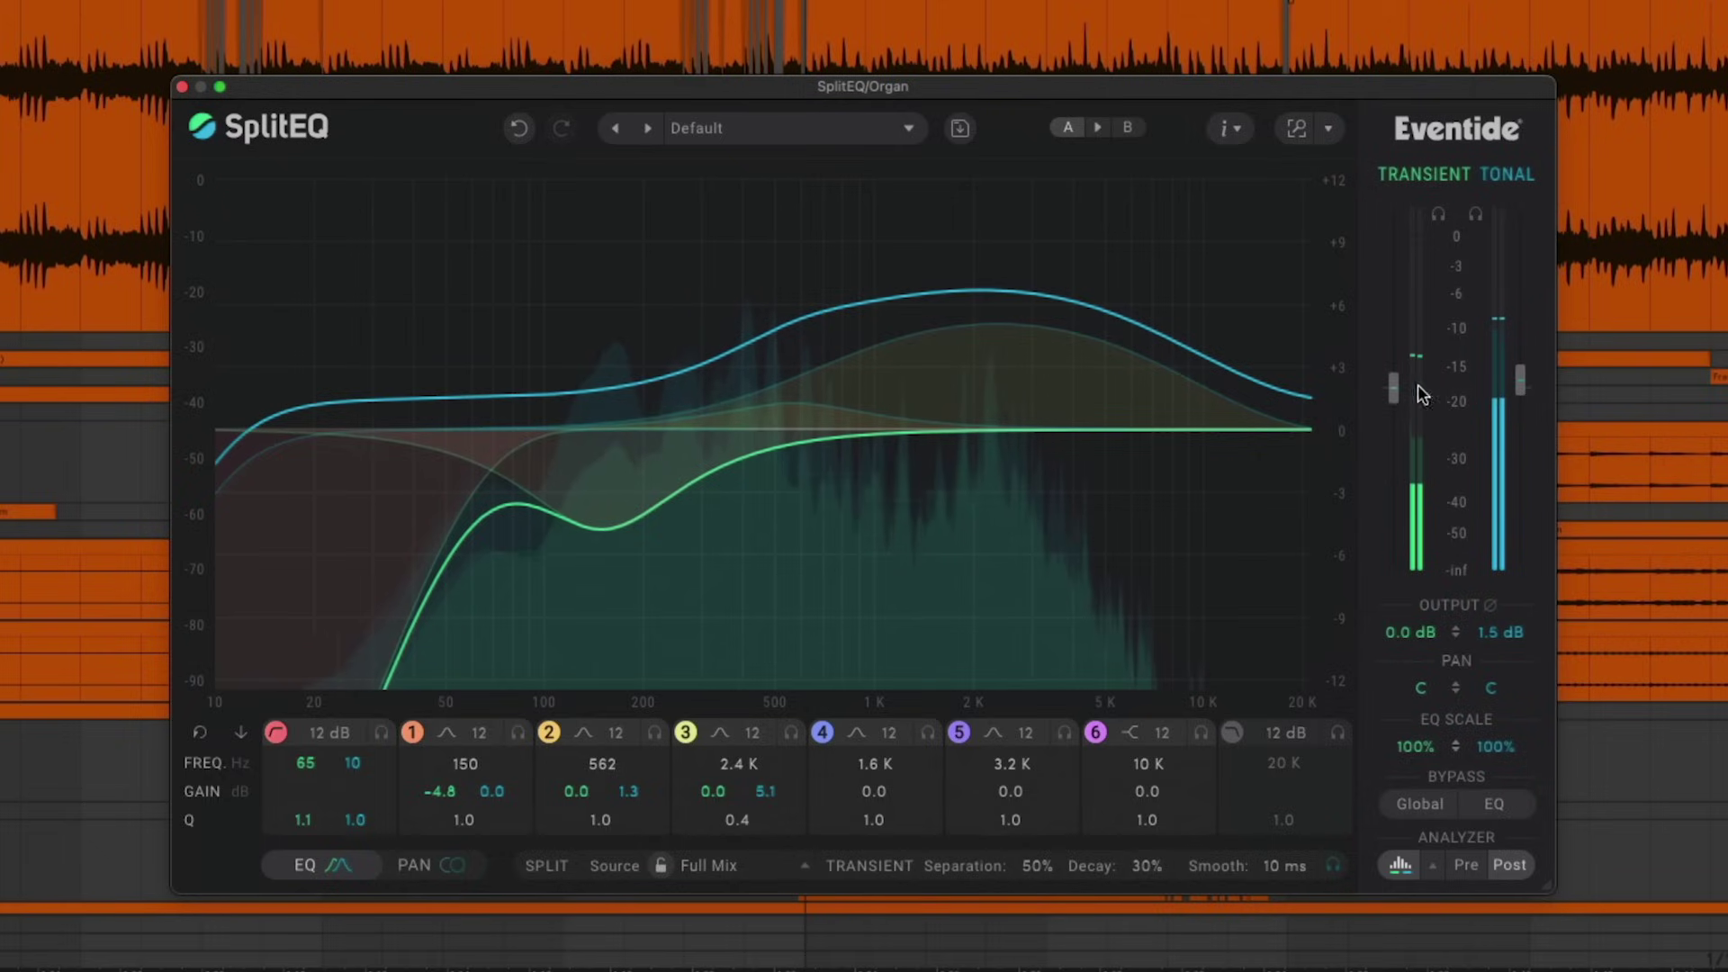
{"action": "left_click_drag", "start_coordinate": [1393, 387], "coordinate": [1394, 393]}
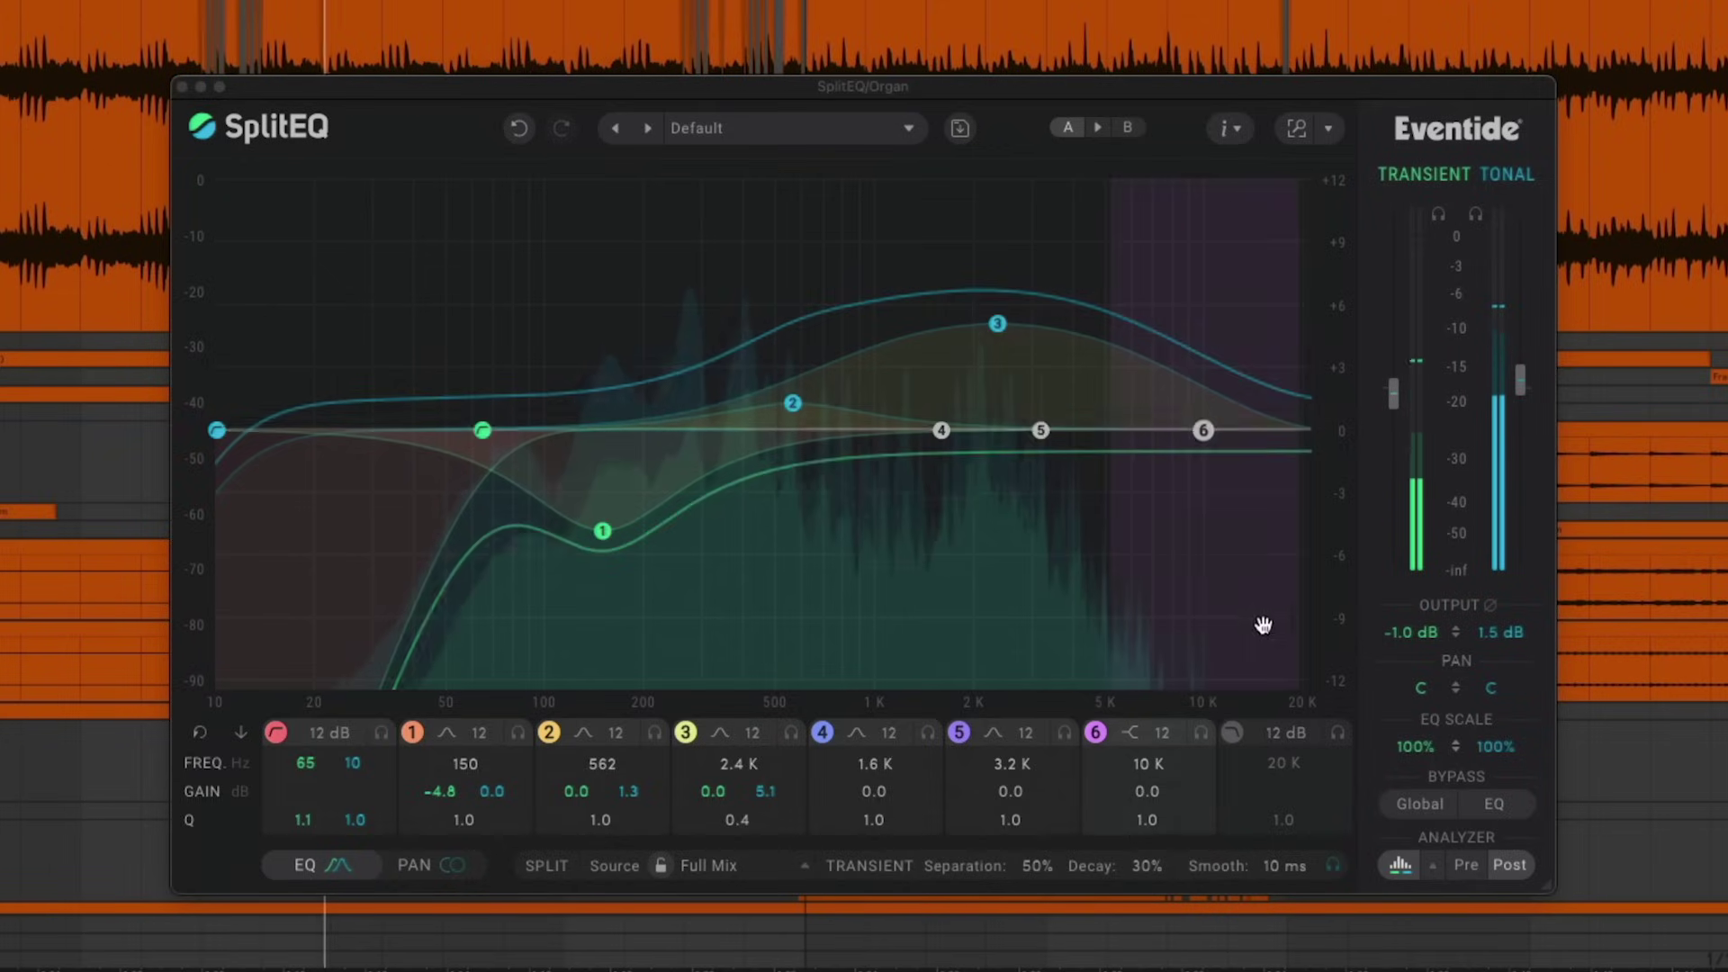
- Boost band 5 at 9.1 kHz by 3.9 dB for transients and 6.0 dB for tonal, and fine-tune the tonal output level
{"action": "left_click_drag", "start_coordinate": [1043, 454], "coordinate": [1222, 317]}
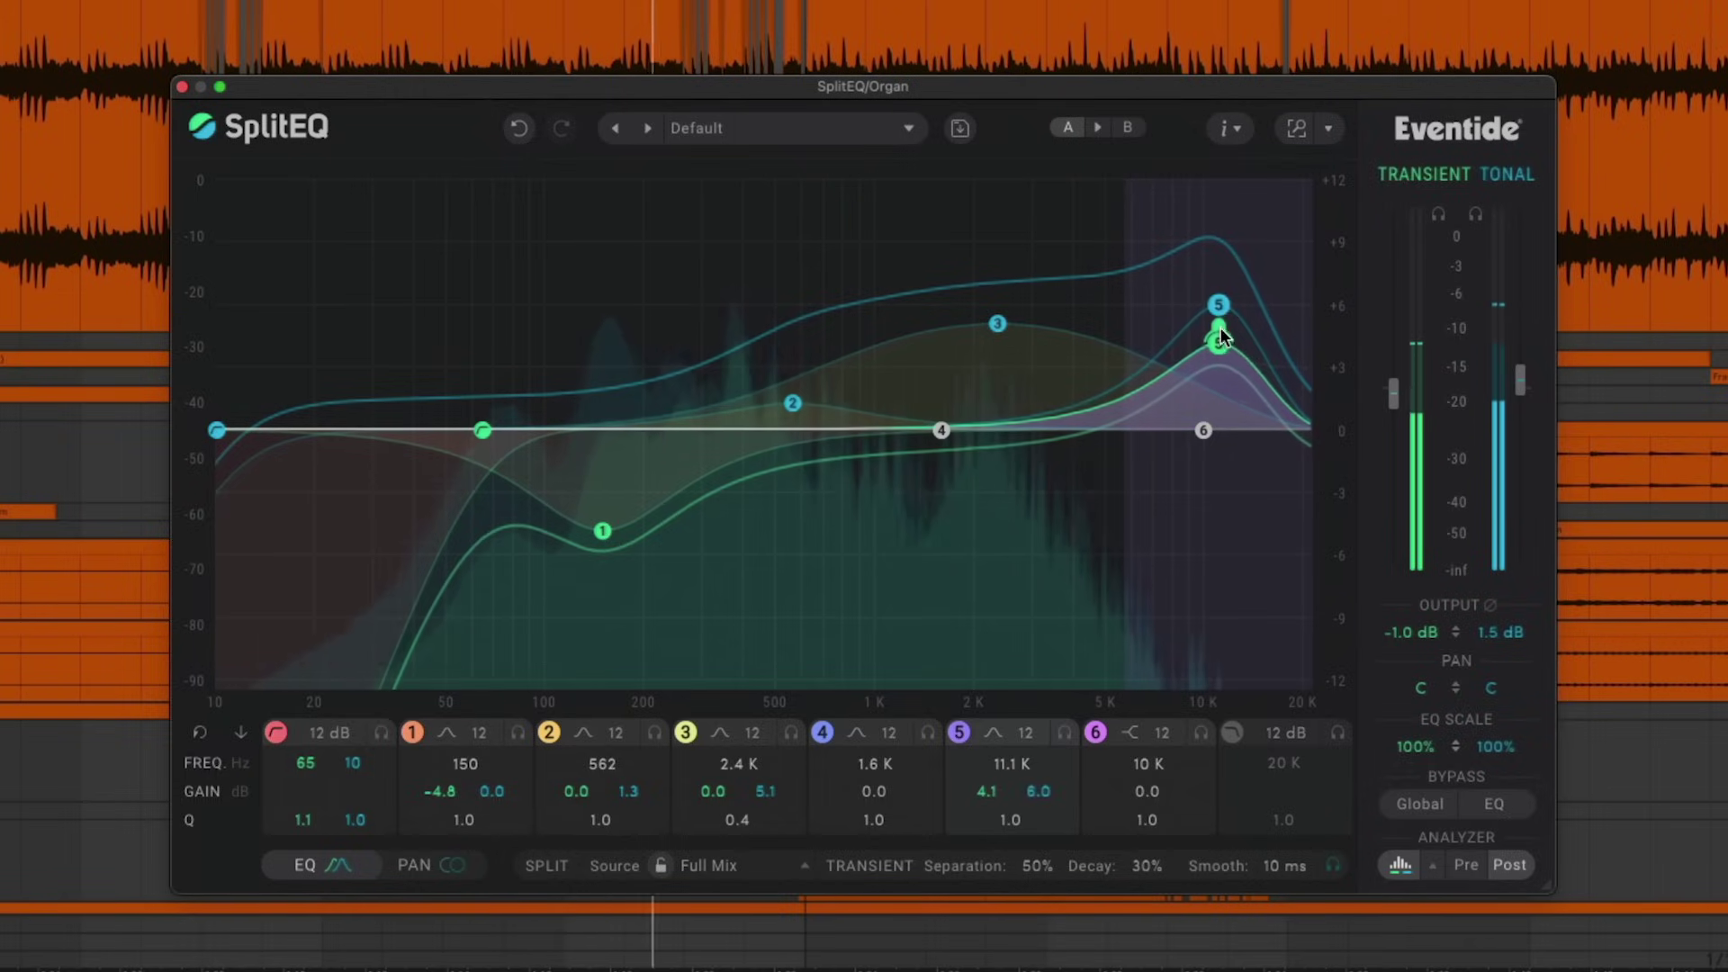
{"action": "left_click", "coordinate": [1220, 305]}
{"action": "left_click_drag", "start_coordinate": [1220, 305], "coordinate": [1191, 305]}
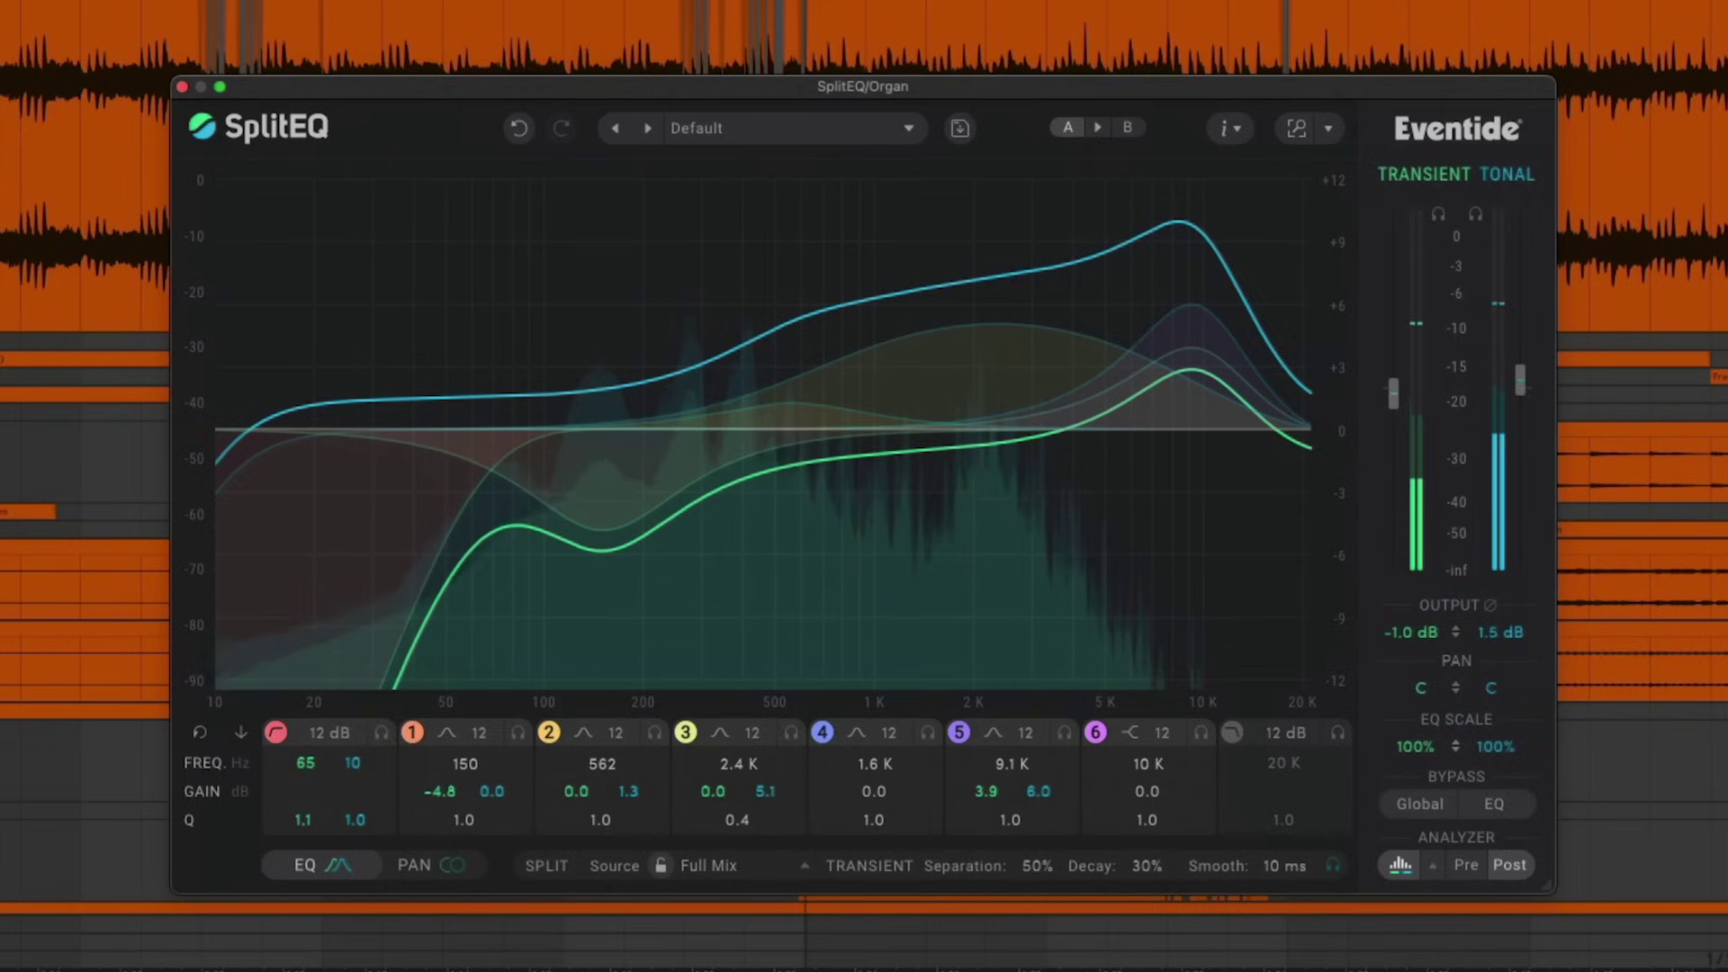
{"action": "left_click", "coordinate": [1289, 3]}
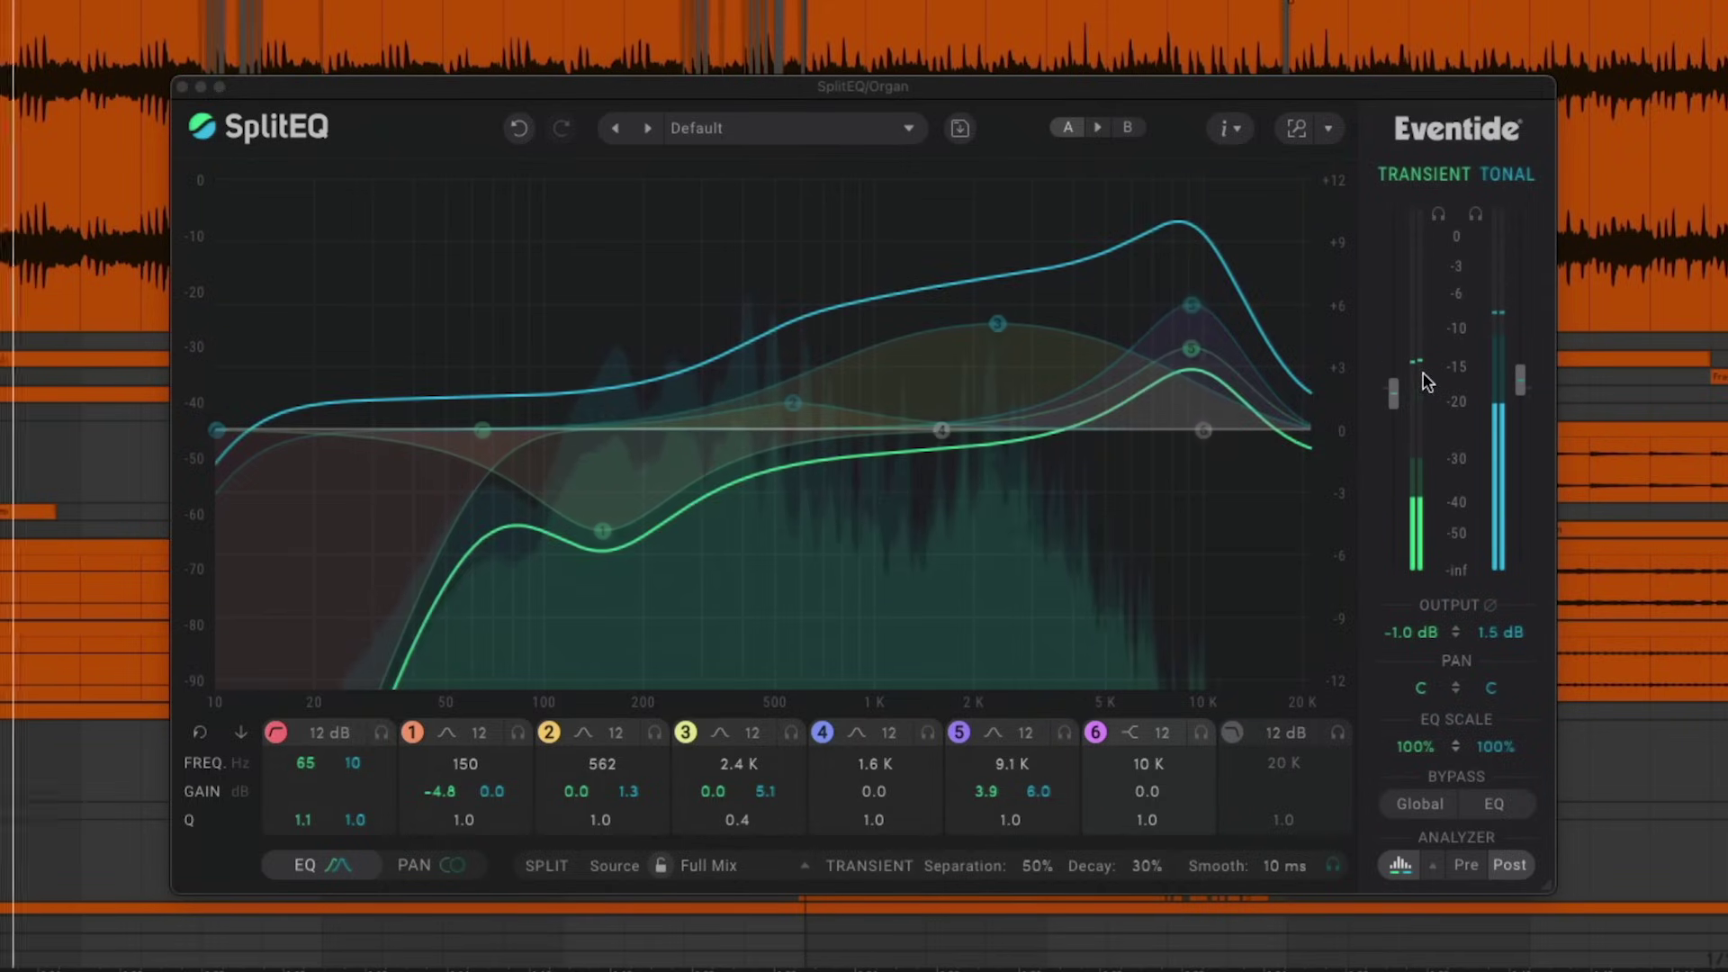
{"action": "left_click_drag", "start_coordinate": [1516, 381], "coordinate": [1518, 380]}
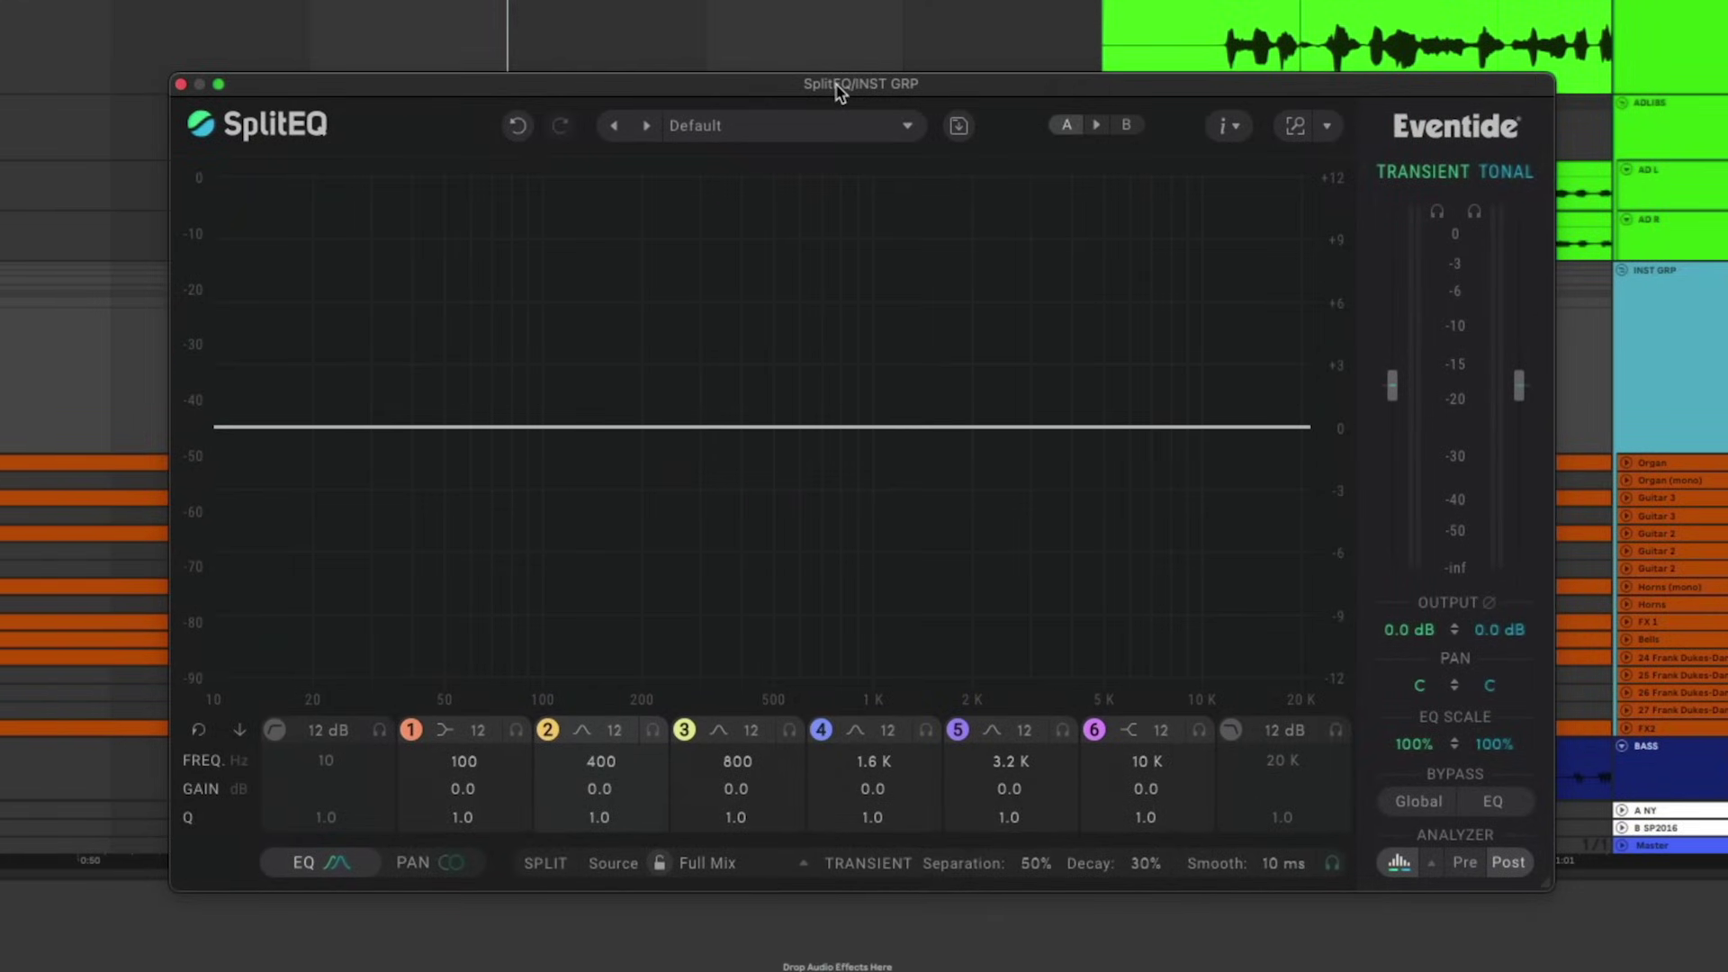
- Play the INST GRP through its SplitEQ and switch bands 2 to 6 to the stereo width mode in the pan controls
{"action": "key", "text": "space"}
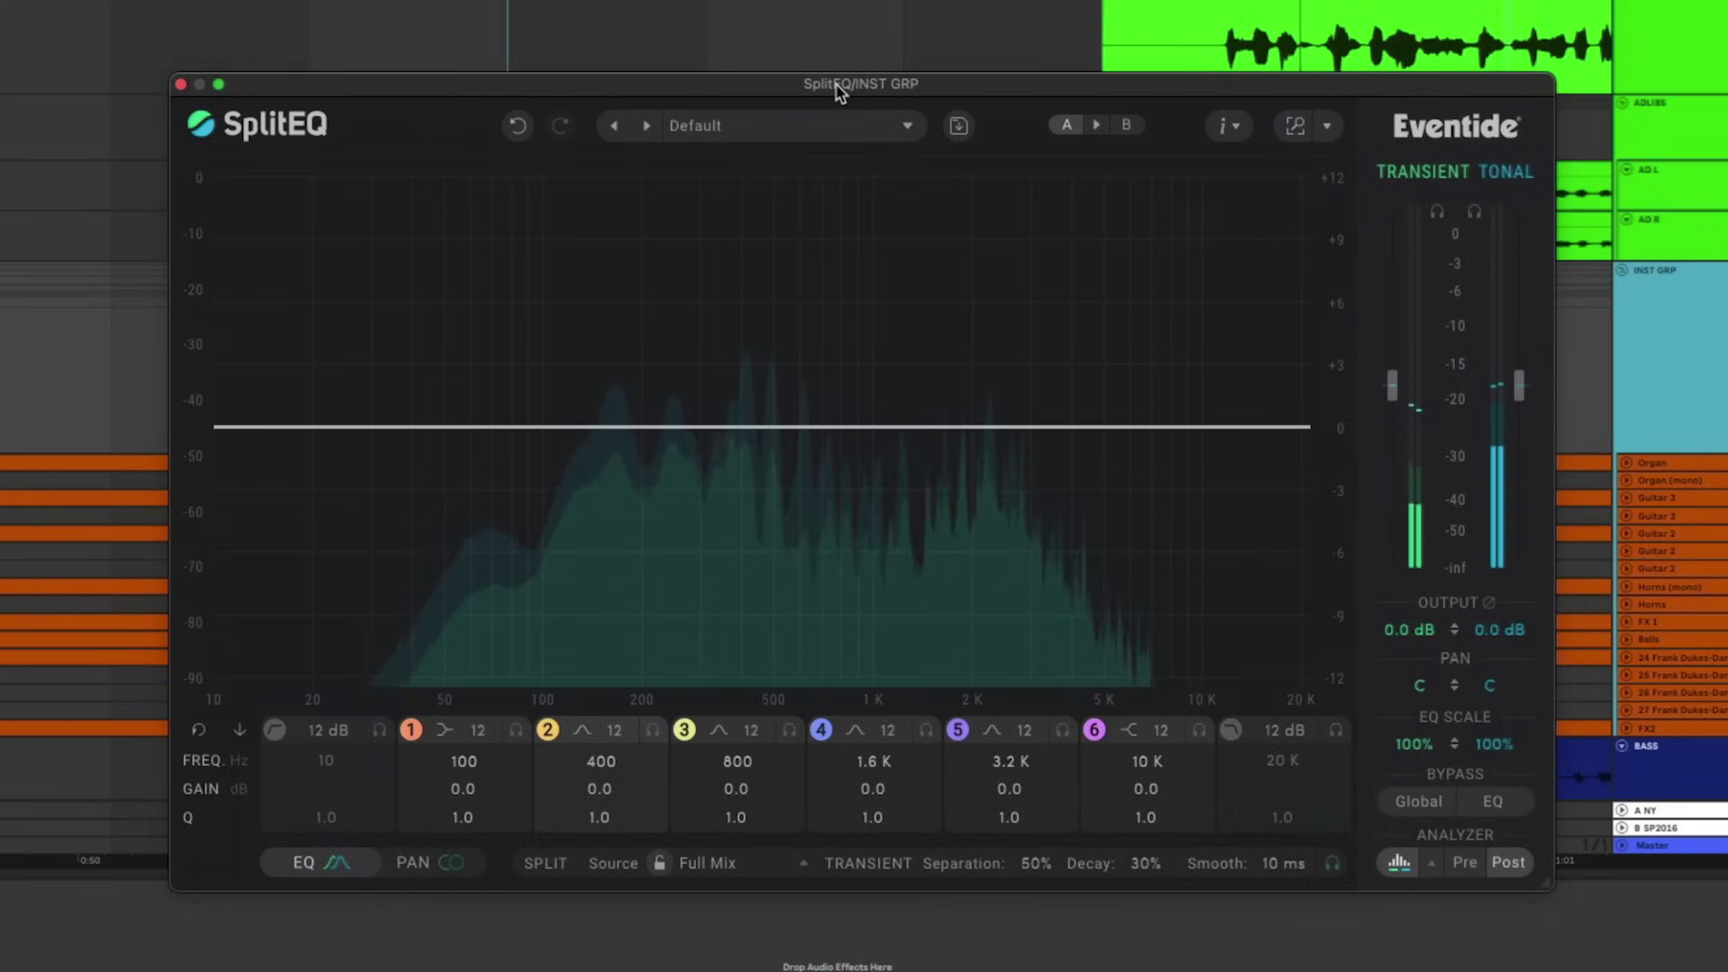
{"action": "key", "text": "space"}
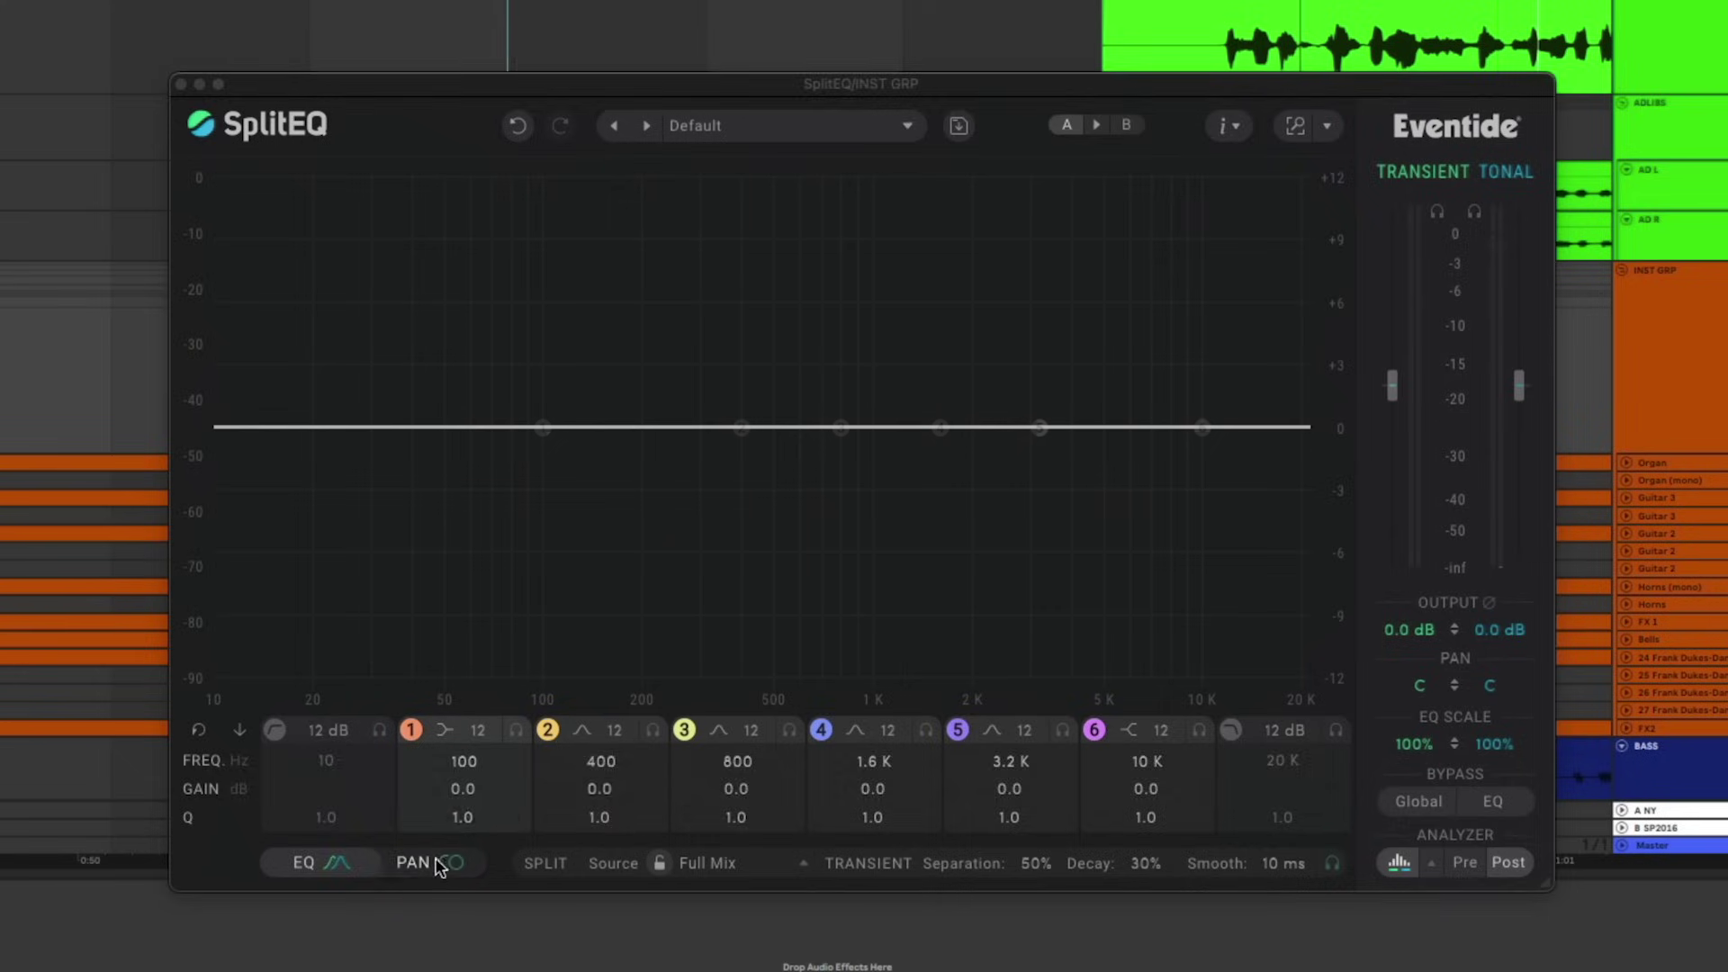
{"action": "left_click", "coordinate": [438, 866]}
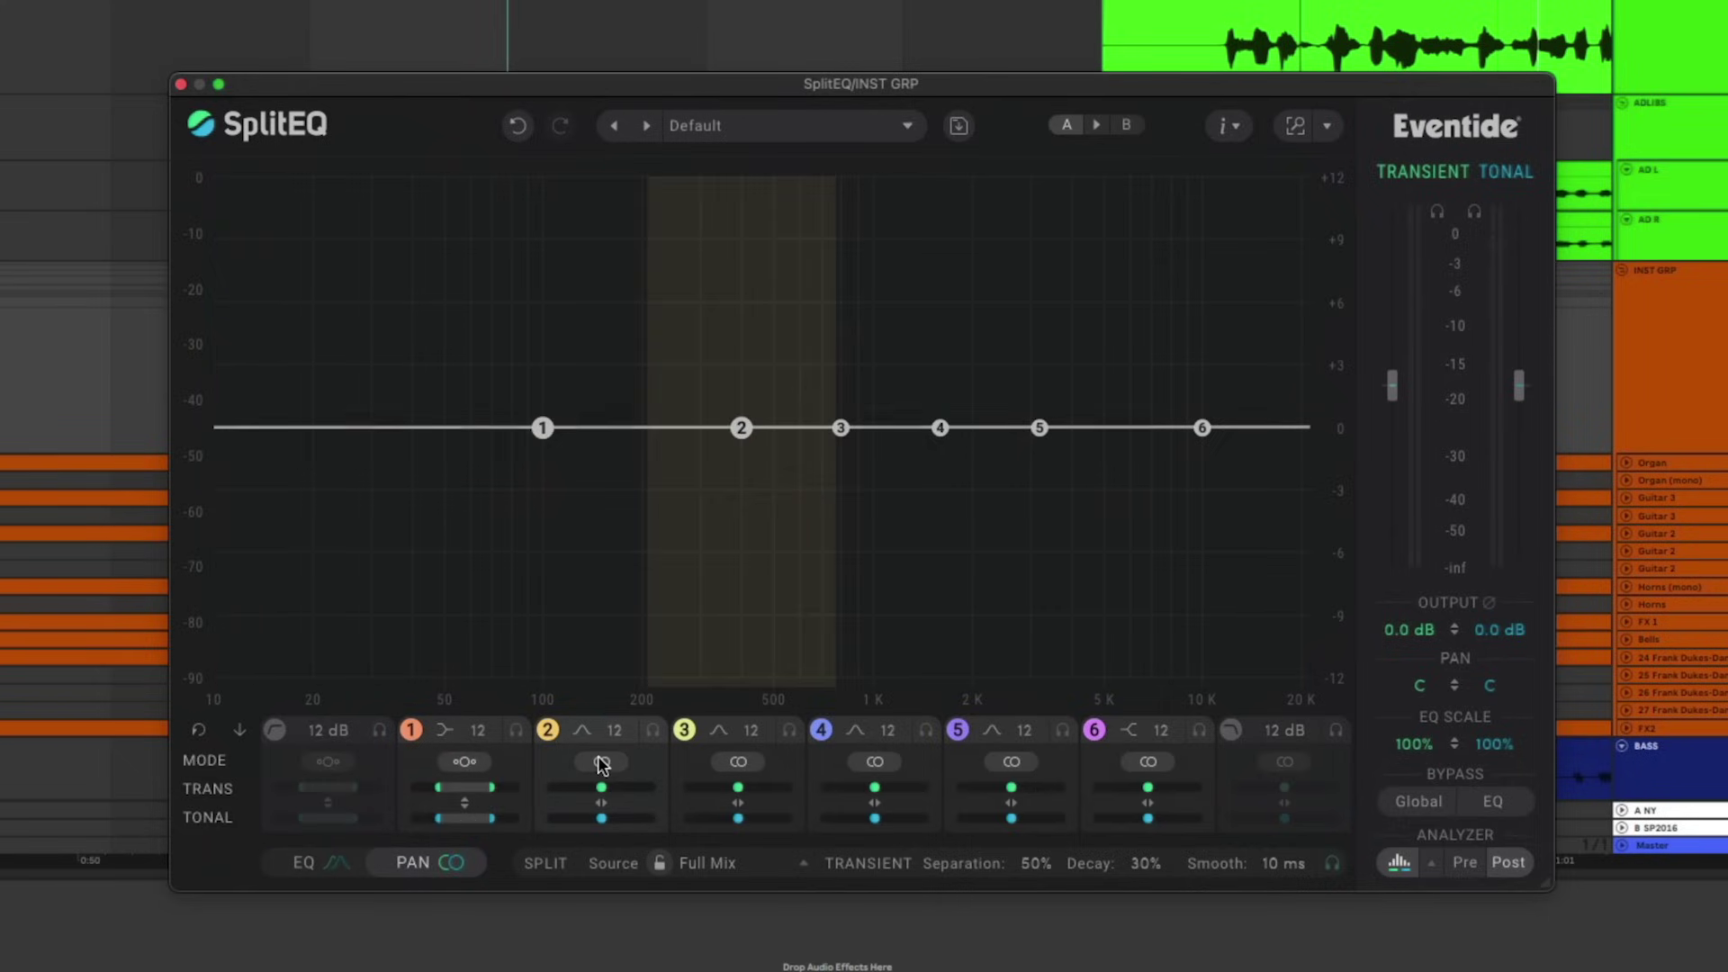
{"action": "left_click", "coordinate": [601, 763]}
{"action": "left_click", "coordinate": [738, 763]}
{"action": "left_click", "coordinate": [875, 762]}
{"action": "left_click", "coordinate": [1011, 763]}
{"action": "left_click", "coordinate": [1154, 764]}
- Show the arrangement's automation, place the SplitEQ window so the INST GRP lane stays visible around bar 41, and enable the high-pass band
{"action": "left_click_drag", "start_coordinate": [822, 84], "coordinate": [1023, 311]}
{"action": "left_click", "coordinate": [907, 236]}
{"action": "key", "text": "a"}
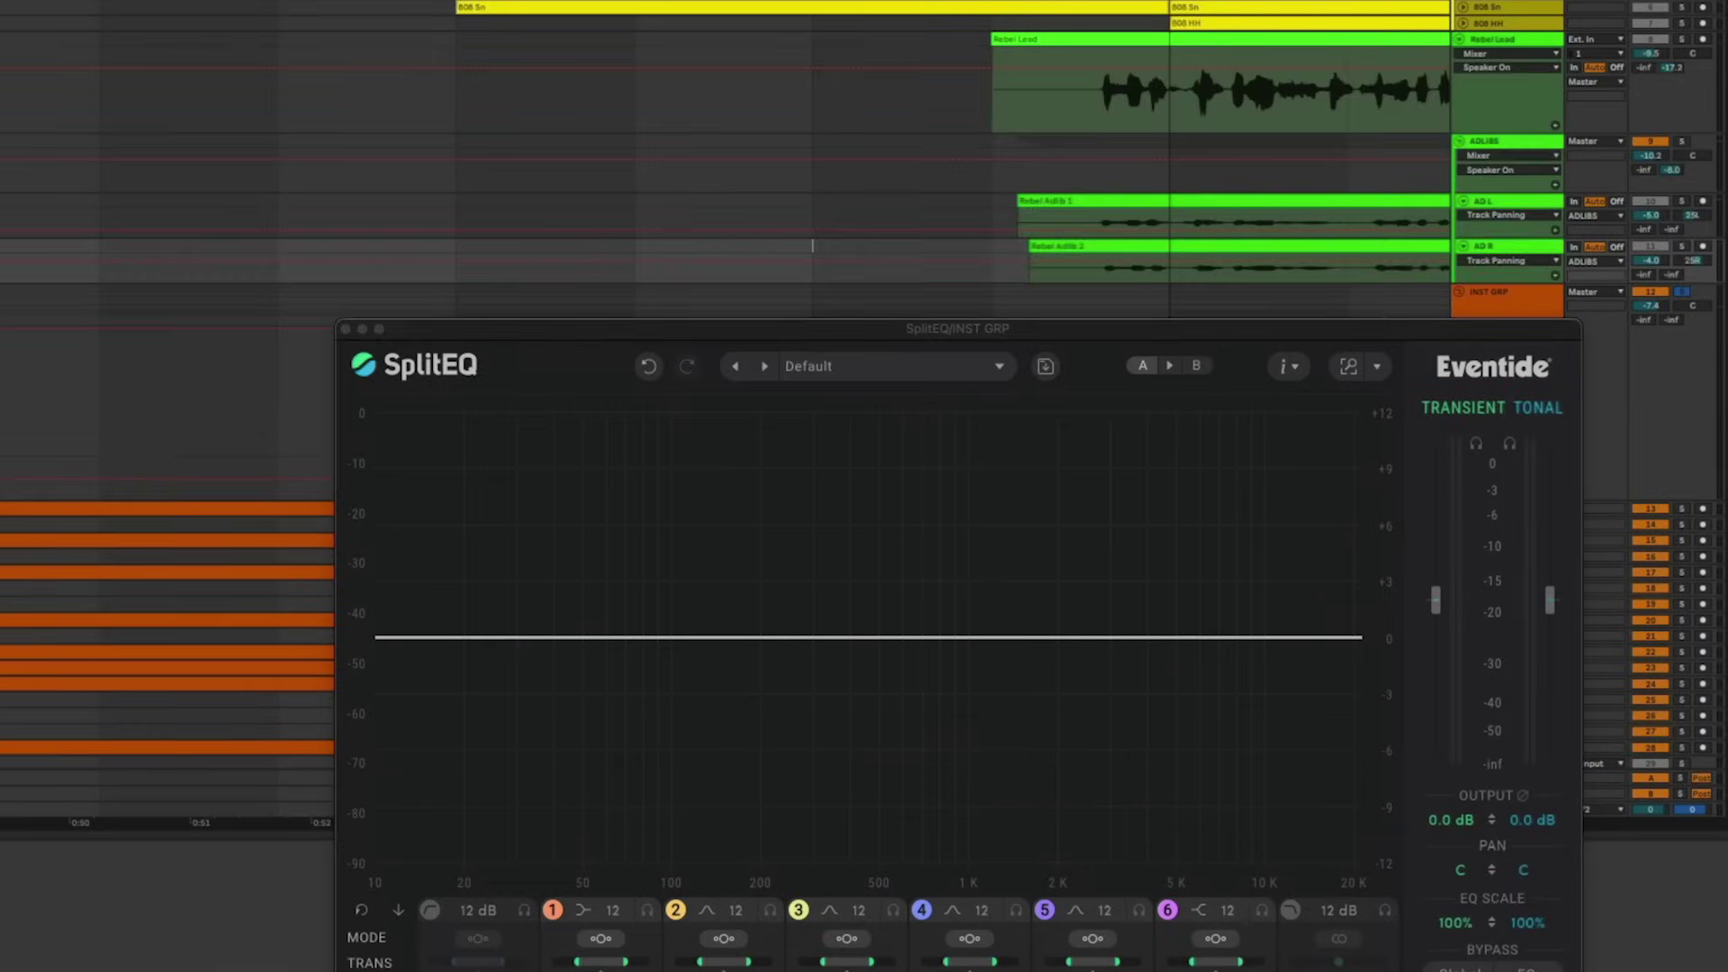
{"action": "scroll", "coordinate": [810, 252], "scroll_direction": "right", "scroll_amount": 10}
{"action": "left_click_drag", "start_coordinate": [788, 328], "coordinate": [891, 154]}
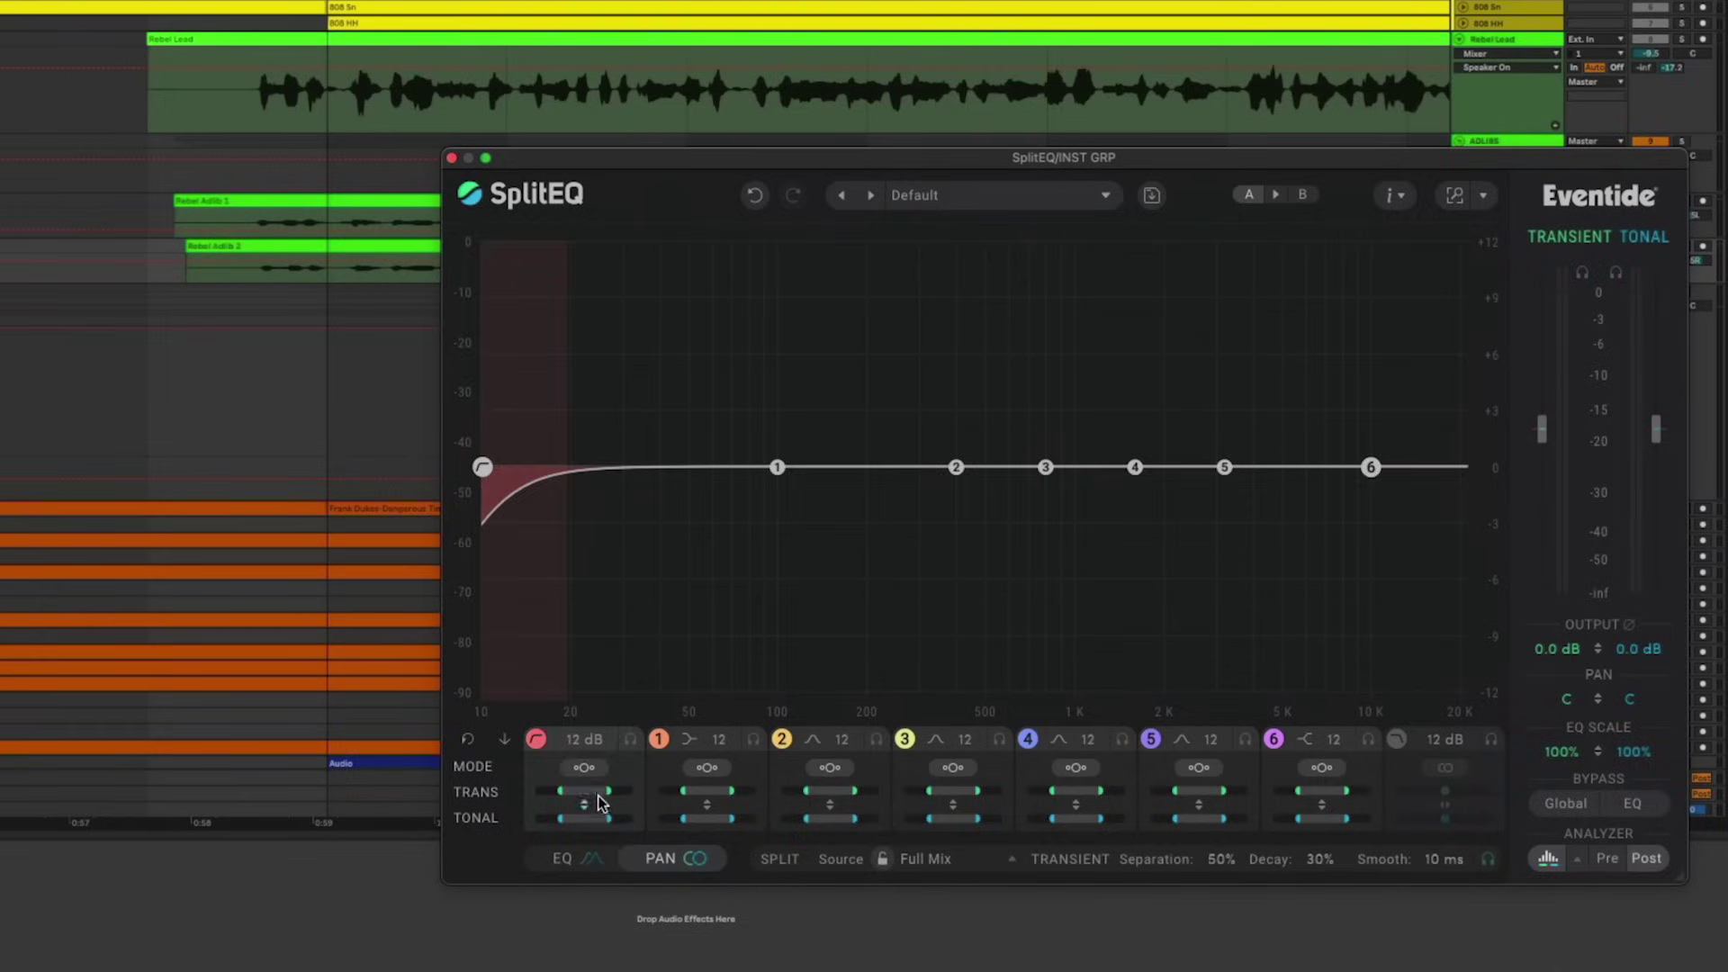
- Automate the high-pass band's transient and tonal widths narrower before bar 41, and band 1's transients to 100 M
{"action": "left_click", "coordinate": [270, 396]}
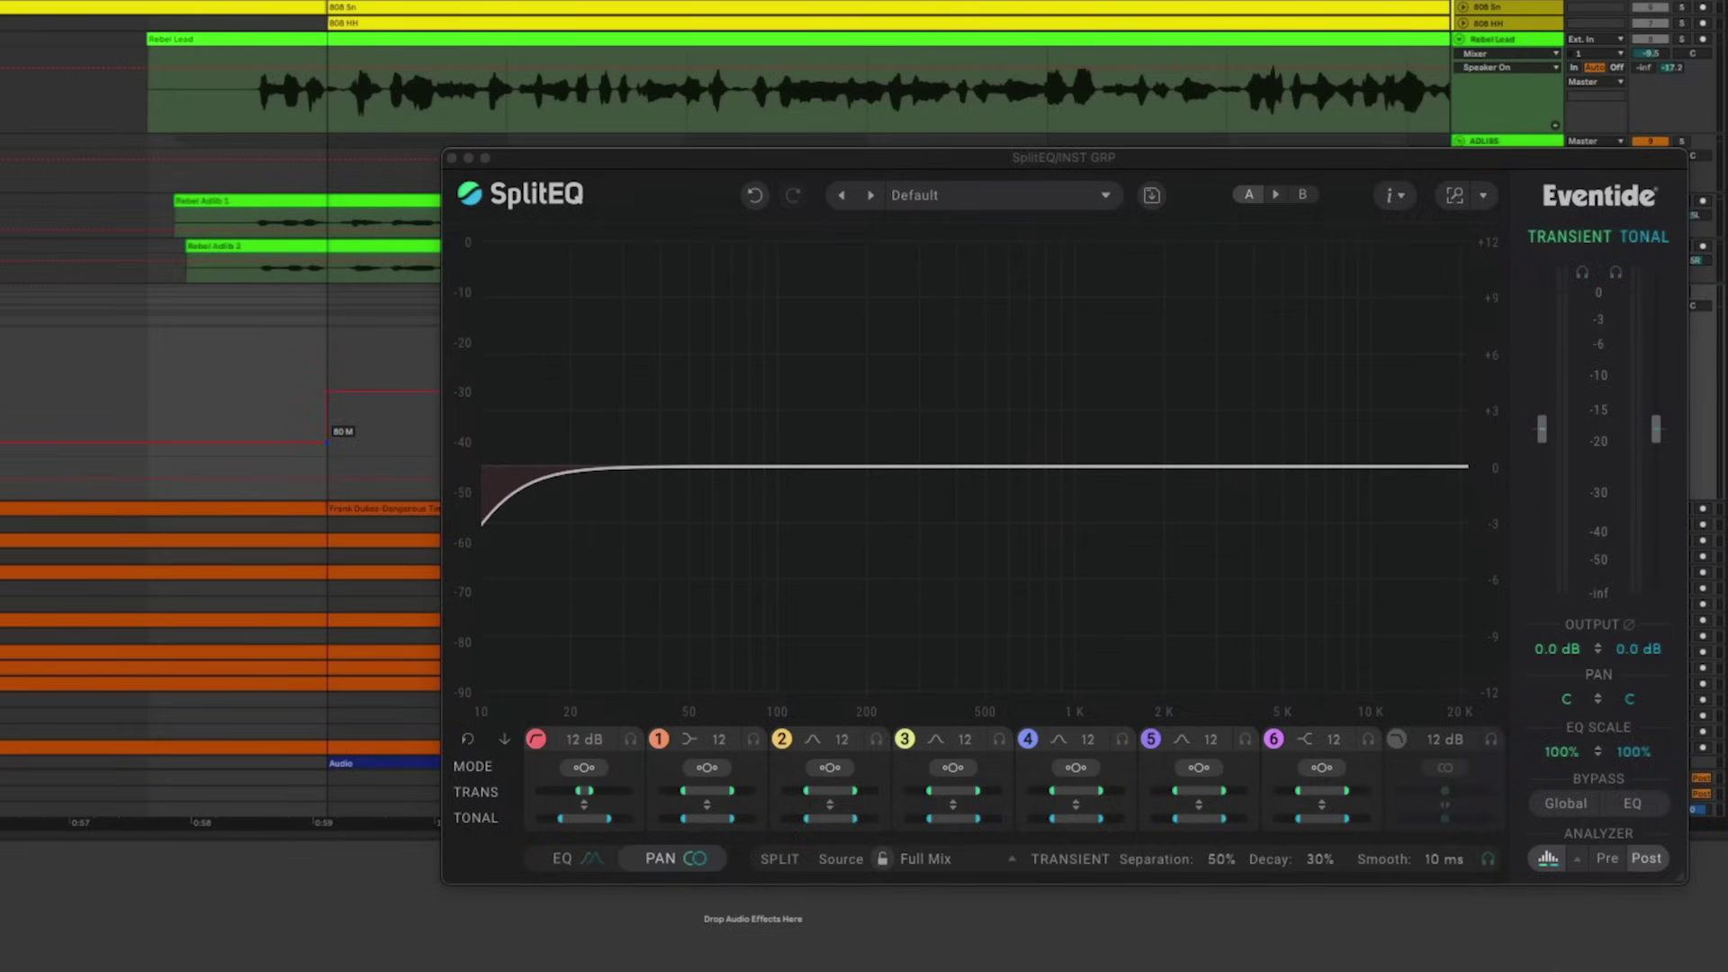
{"action": "left_click", "coordinate": [584, 818]}
{"action": "left_click", "coordinate": [329, 391]}
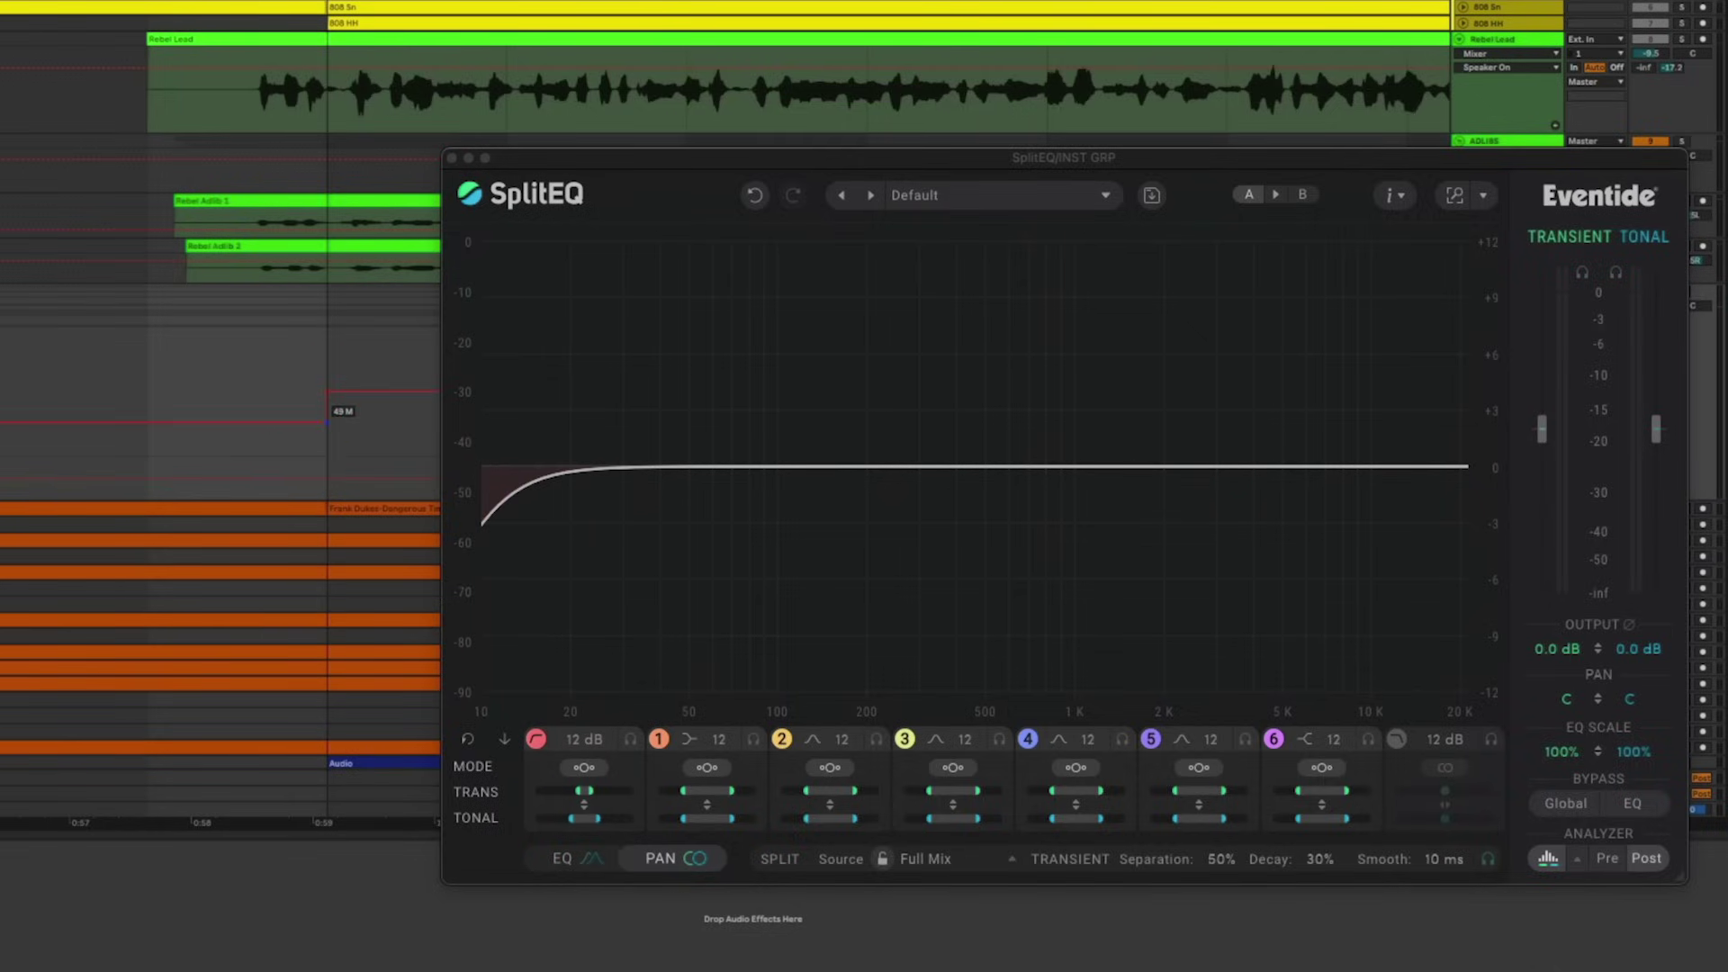
{"action": "left_click", "coordinate": [707, 792]}
{"action": "left_click_drag", "start_coordinate": [327, 393], "coordinate": [281, 454]}
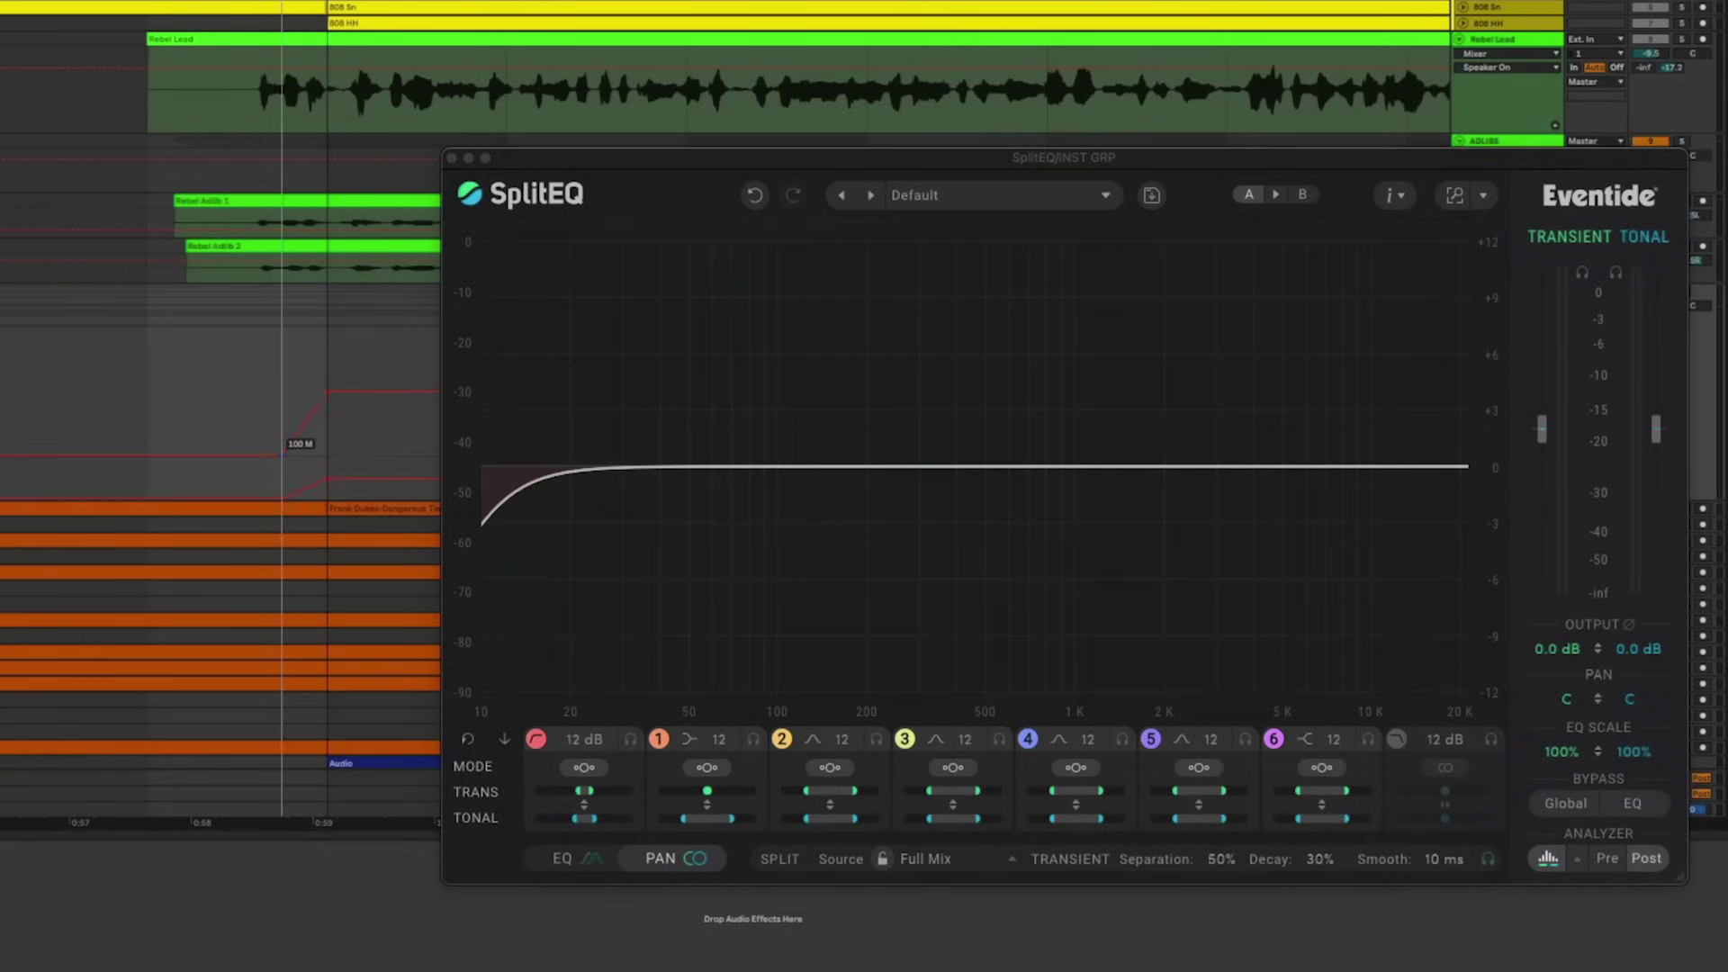
- Play the transition and automate band 1's tonal width to be narrow before bar 41 and wider from there on
{"action": "left_click", "coordinate": [95, 334]}
{"action": "key", "text": "space"}
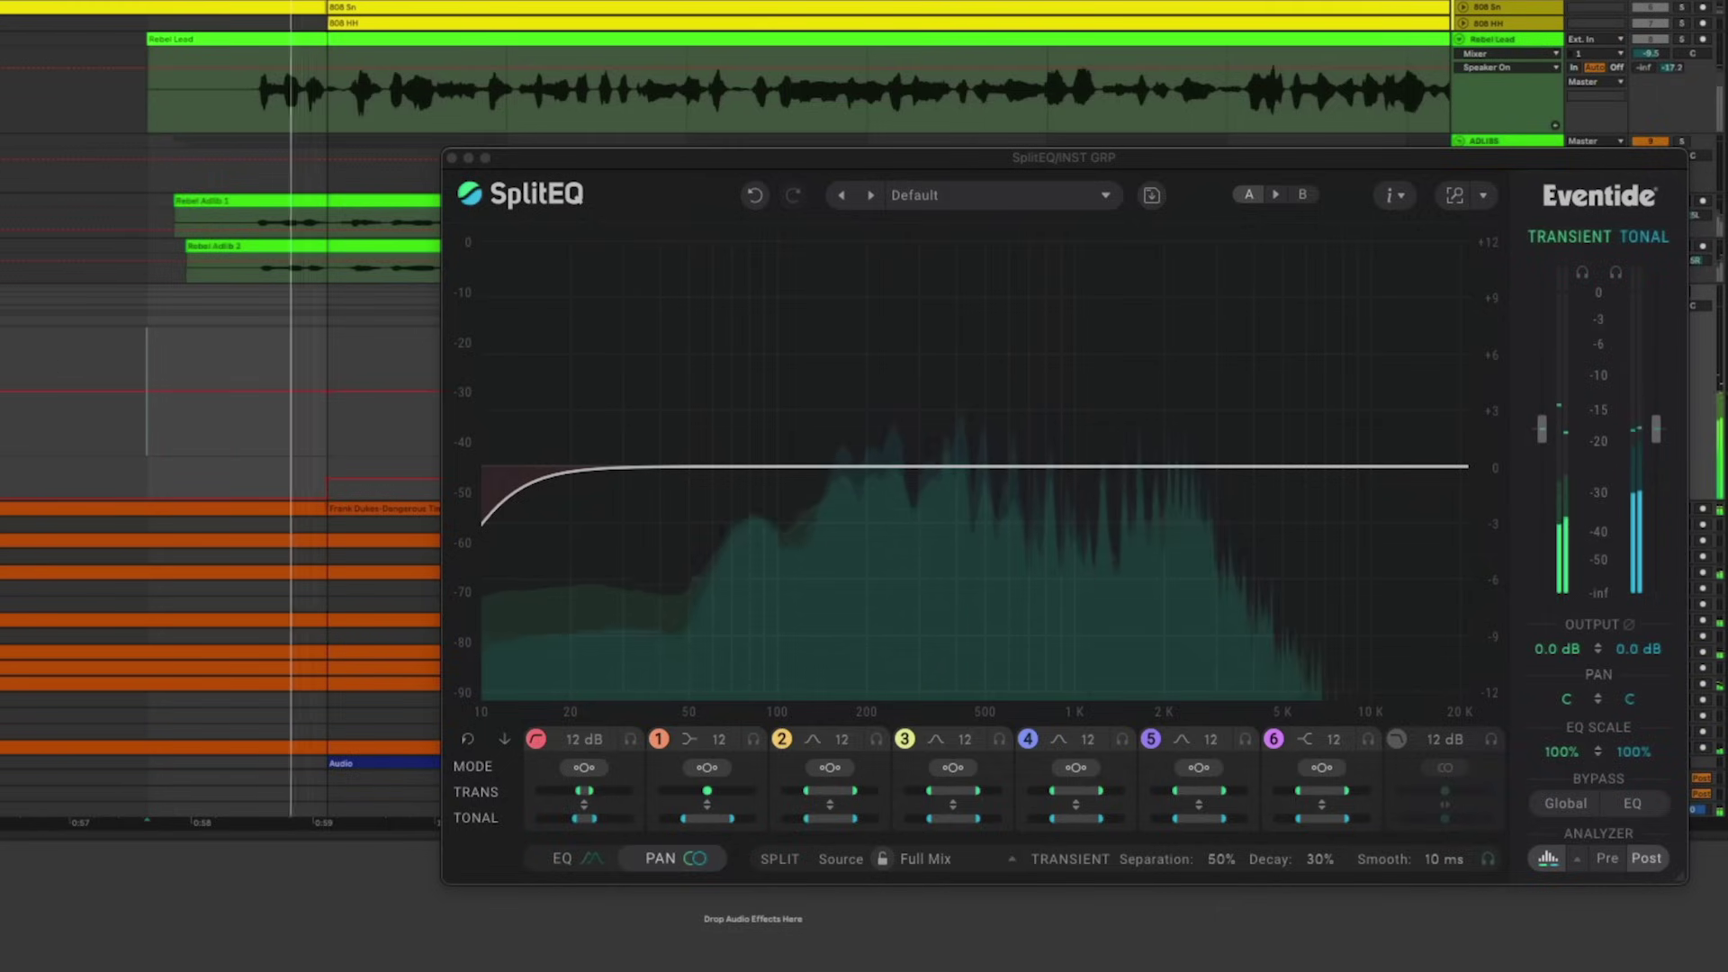
{"action": "mouse_move", "coordinate": [322, 392]}
{"action": "left_mouse_down"}
{"action": "mouse_move", "coordinate": [336, 417]}
{"action": "mouse_move", "coordinate": [327, 361]}
{"action": "left_mouse_up"}
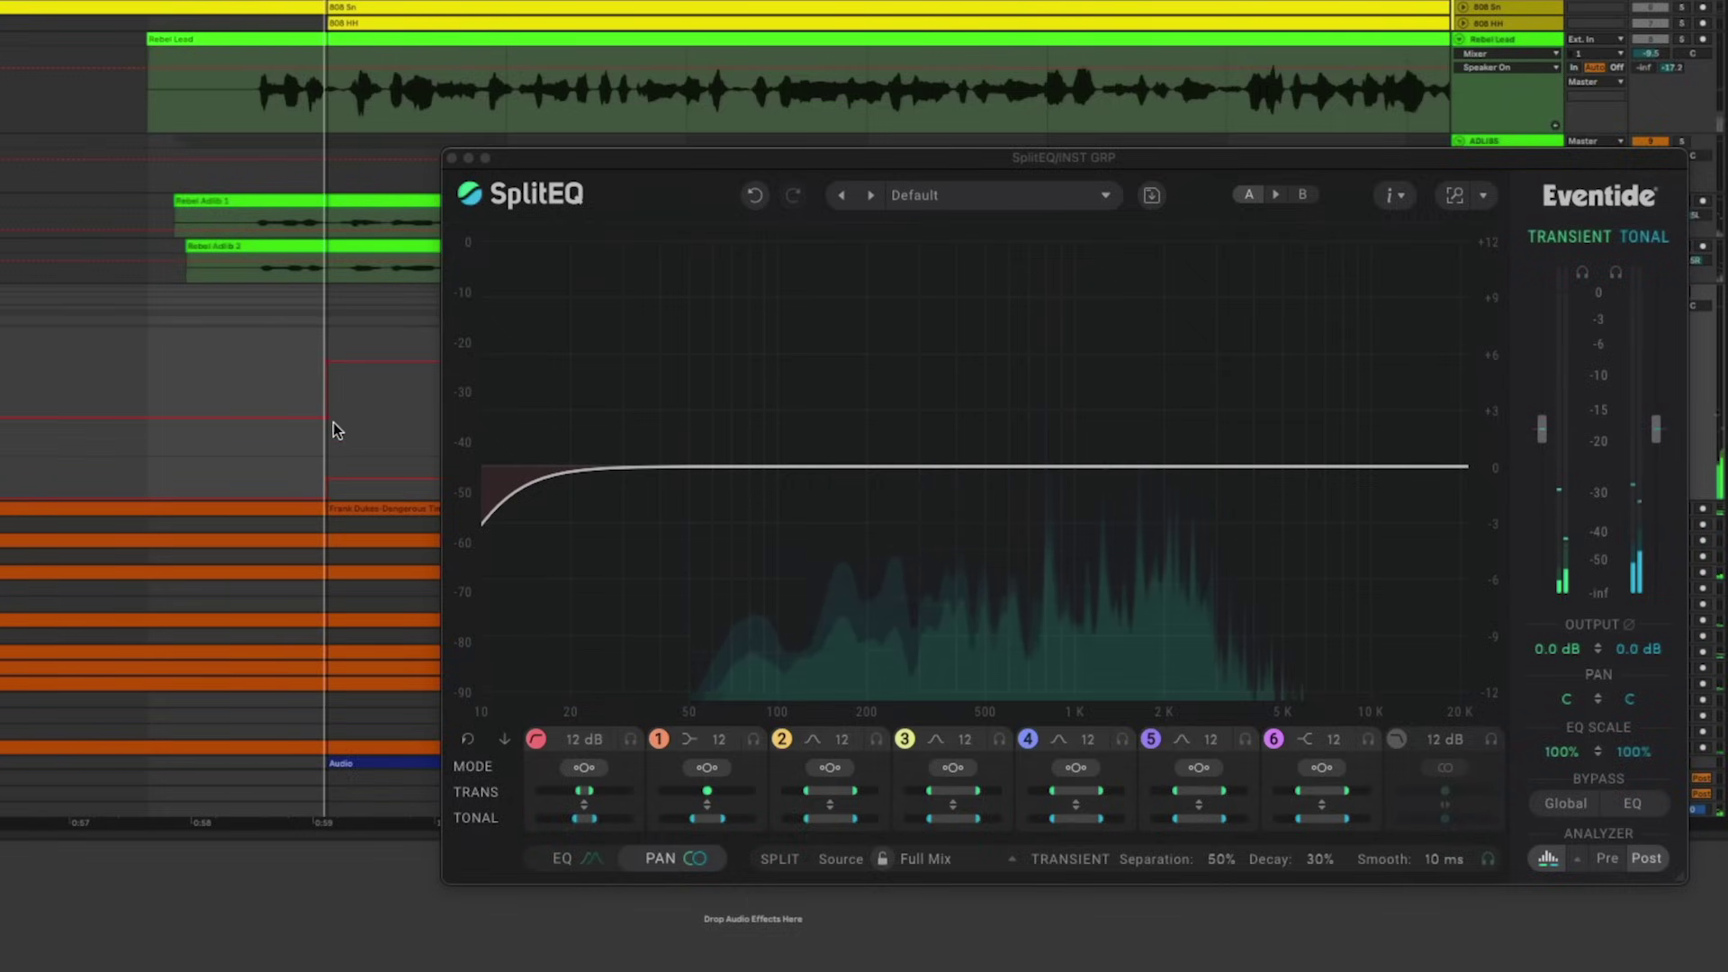
{"action": "left_click_drag", "start_coordinate": [326, 437], "coordinate": [327, 453]}
{"action": "left_click_drag", "start_coordinate": [327, 385], "coordinate": [326, 454]}
{"action": "key", "text": "space"}
- Bring up band 2's tonal width automation, and automate band 3's tonal width to widen from bar 41
{"action": "left_click", "coordinate": [852, 815]}
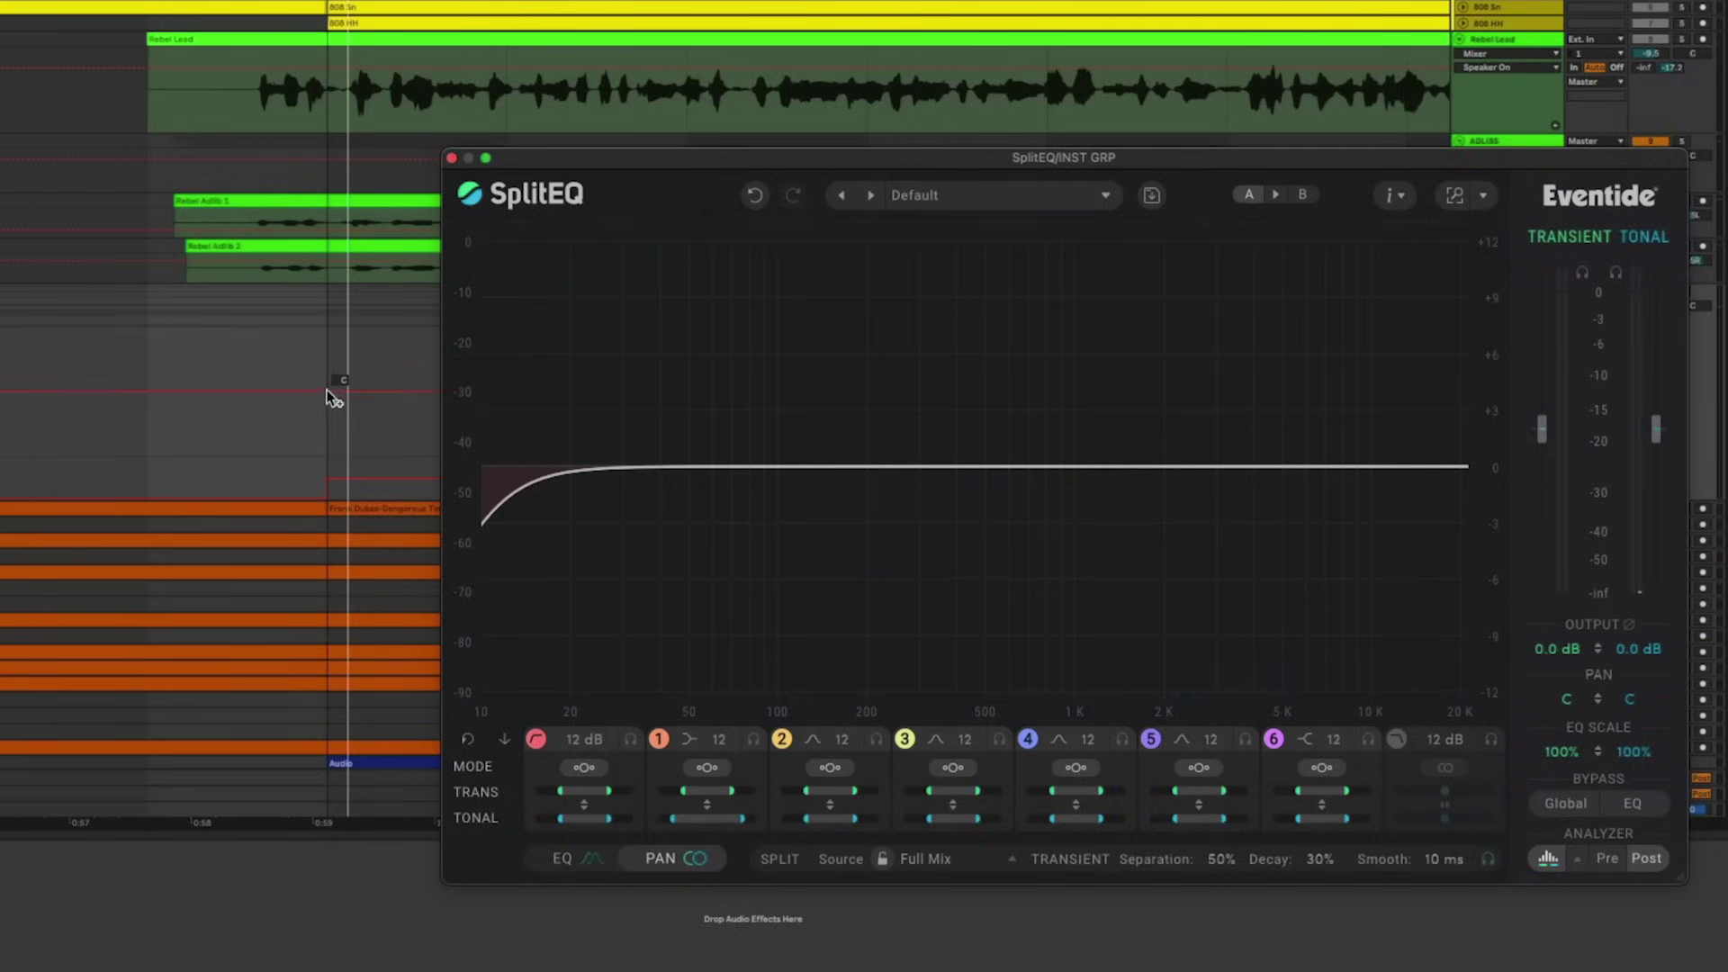
{"action": "left_click_drag", "start_coordinate": [327, 390], "coordinate": [328, 363]}
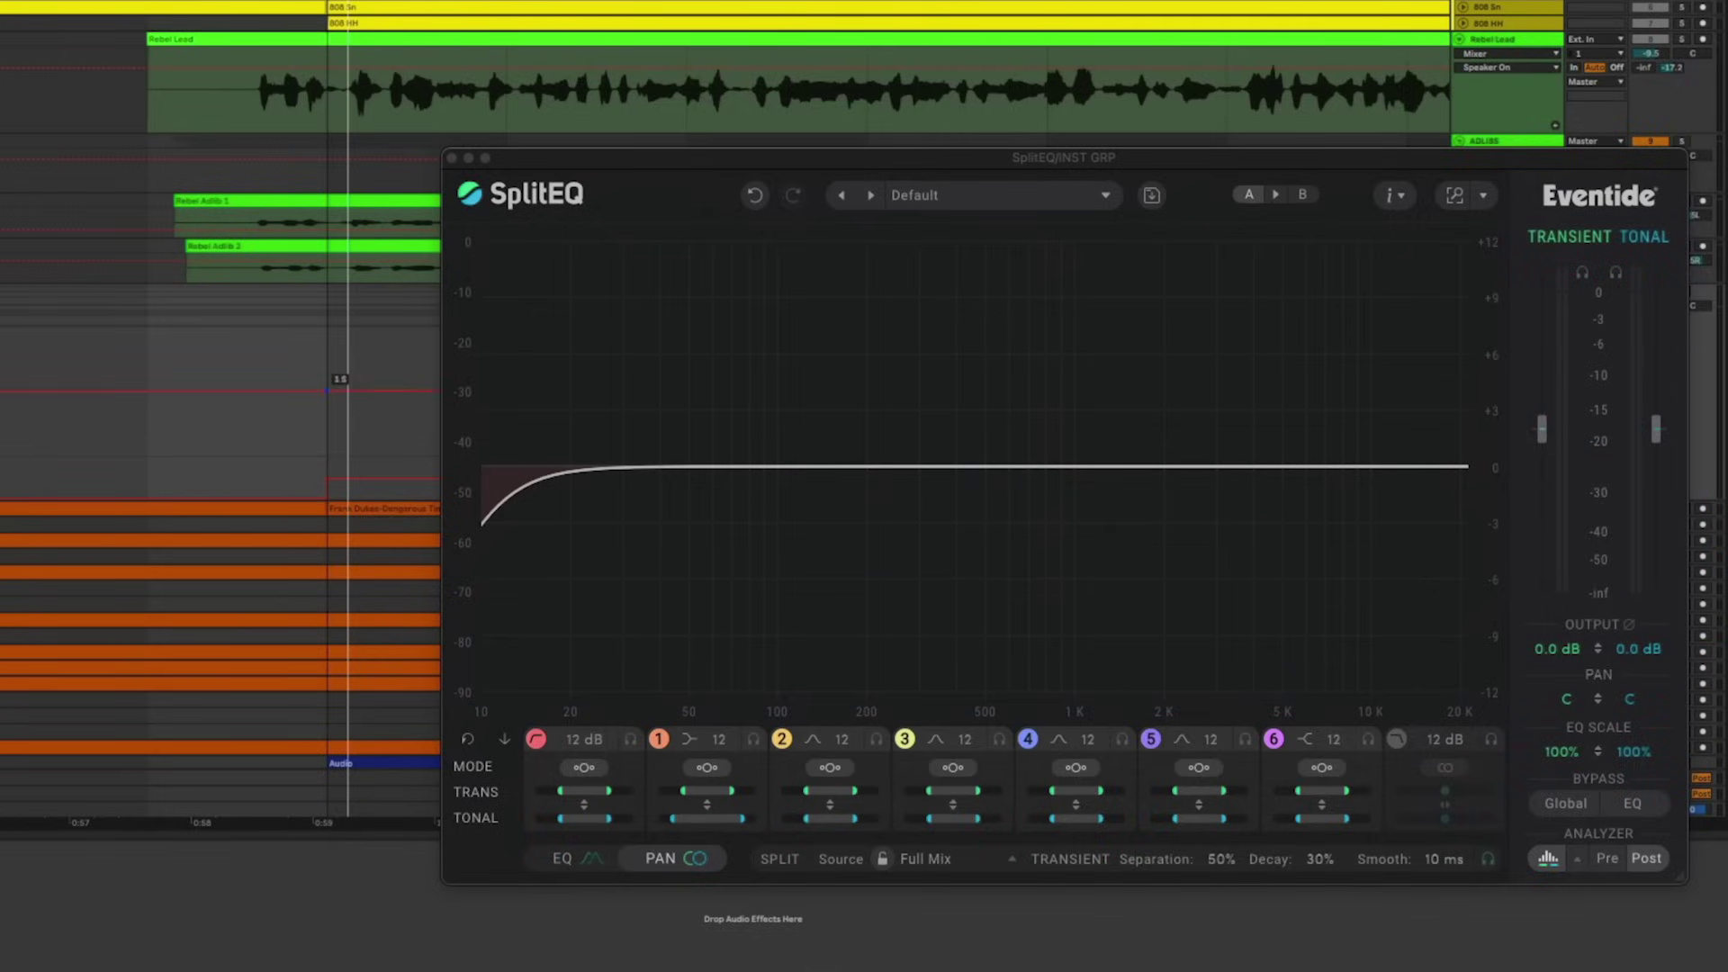
{"action": "left_click", "coordinate": [950, 820]}
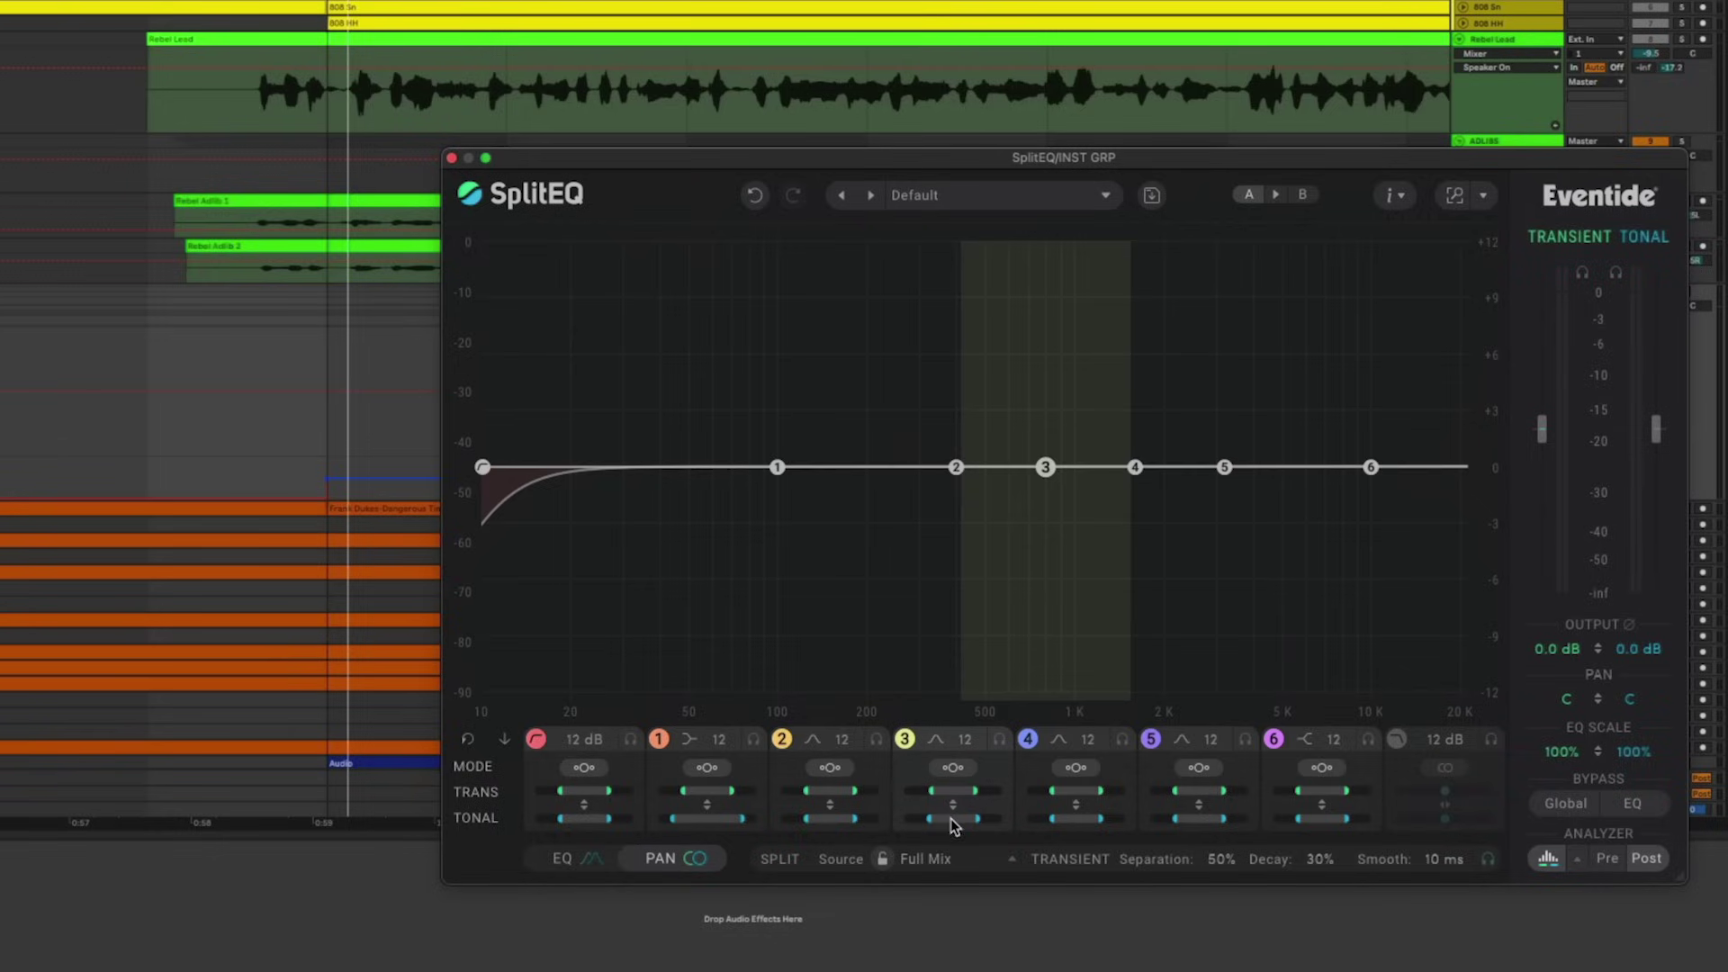
{"action": "left_click", "coordinate": [336, 390]}
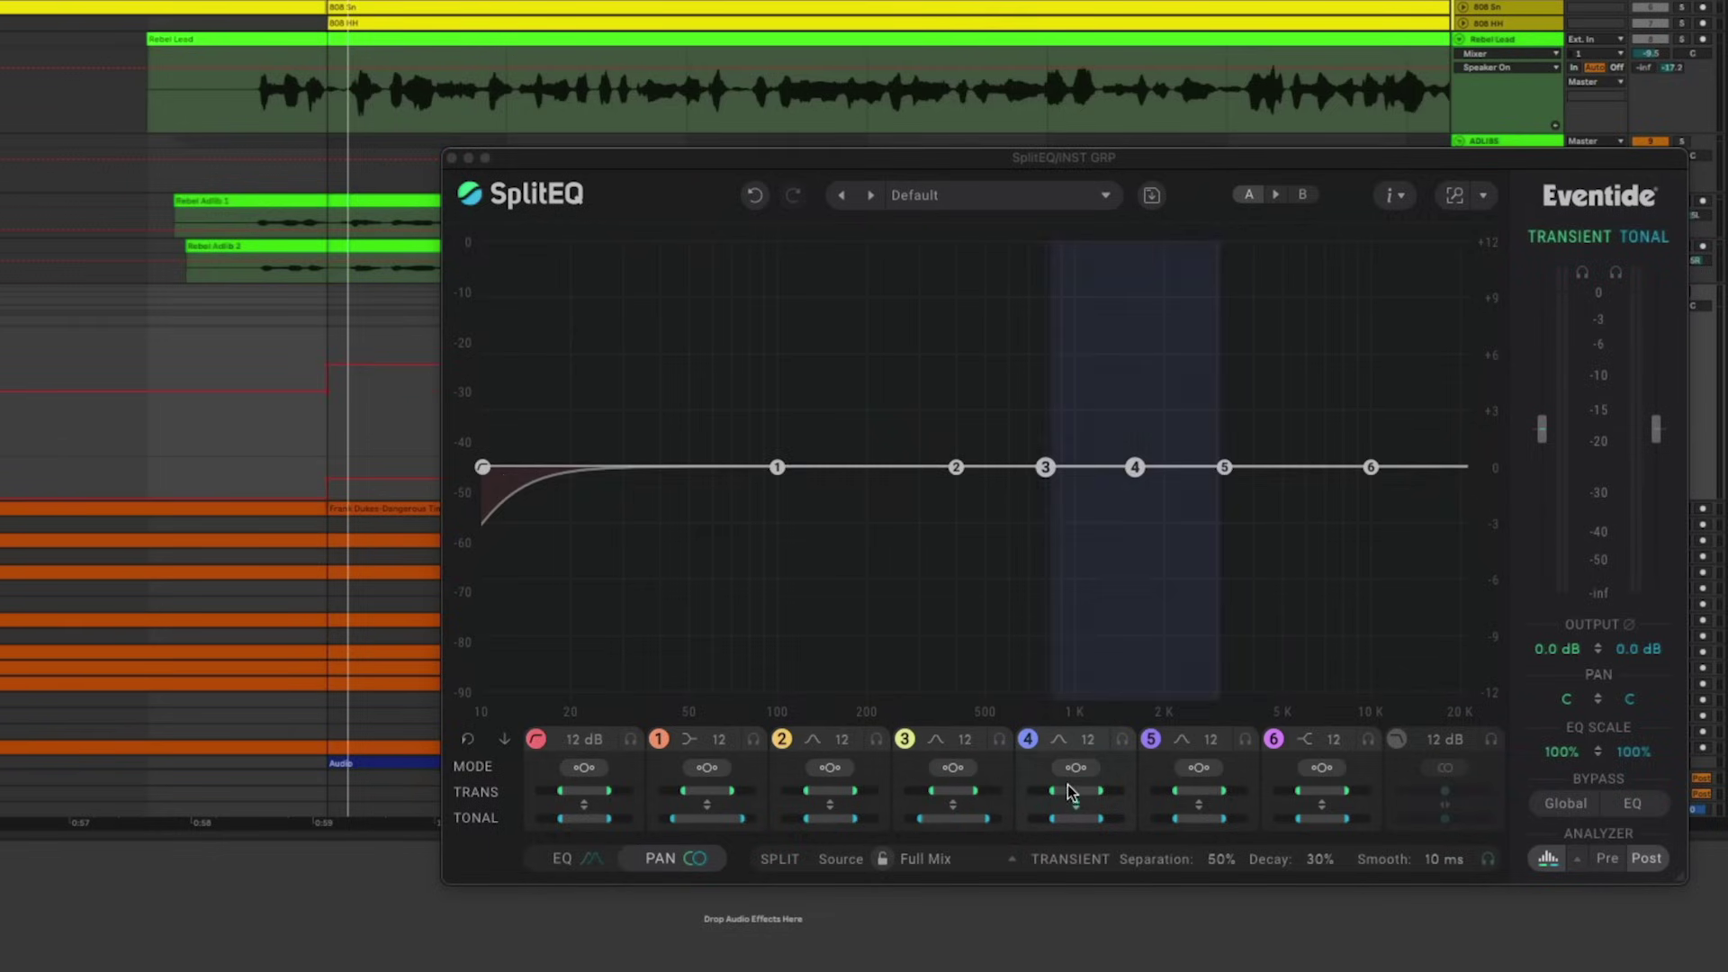
- Automate band 4's transient and tonal widths to widen from bar 41 and play the transition
{"action": "left_click_drag", "start_coordinate": [329, 390], "coordinate": [334, 366]}
{"action": "left_click", "coordinate": [1053, 820]}
{"action": "left_click", "coordinate": [329, 391]}
{"action": "key", "text": "space"}
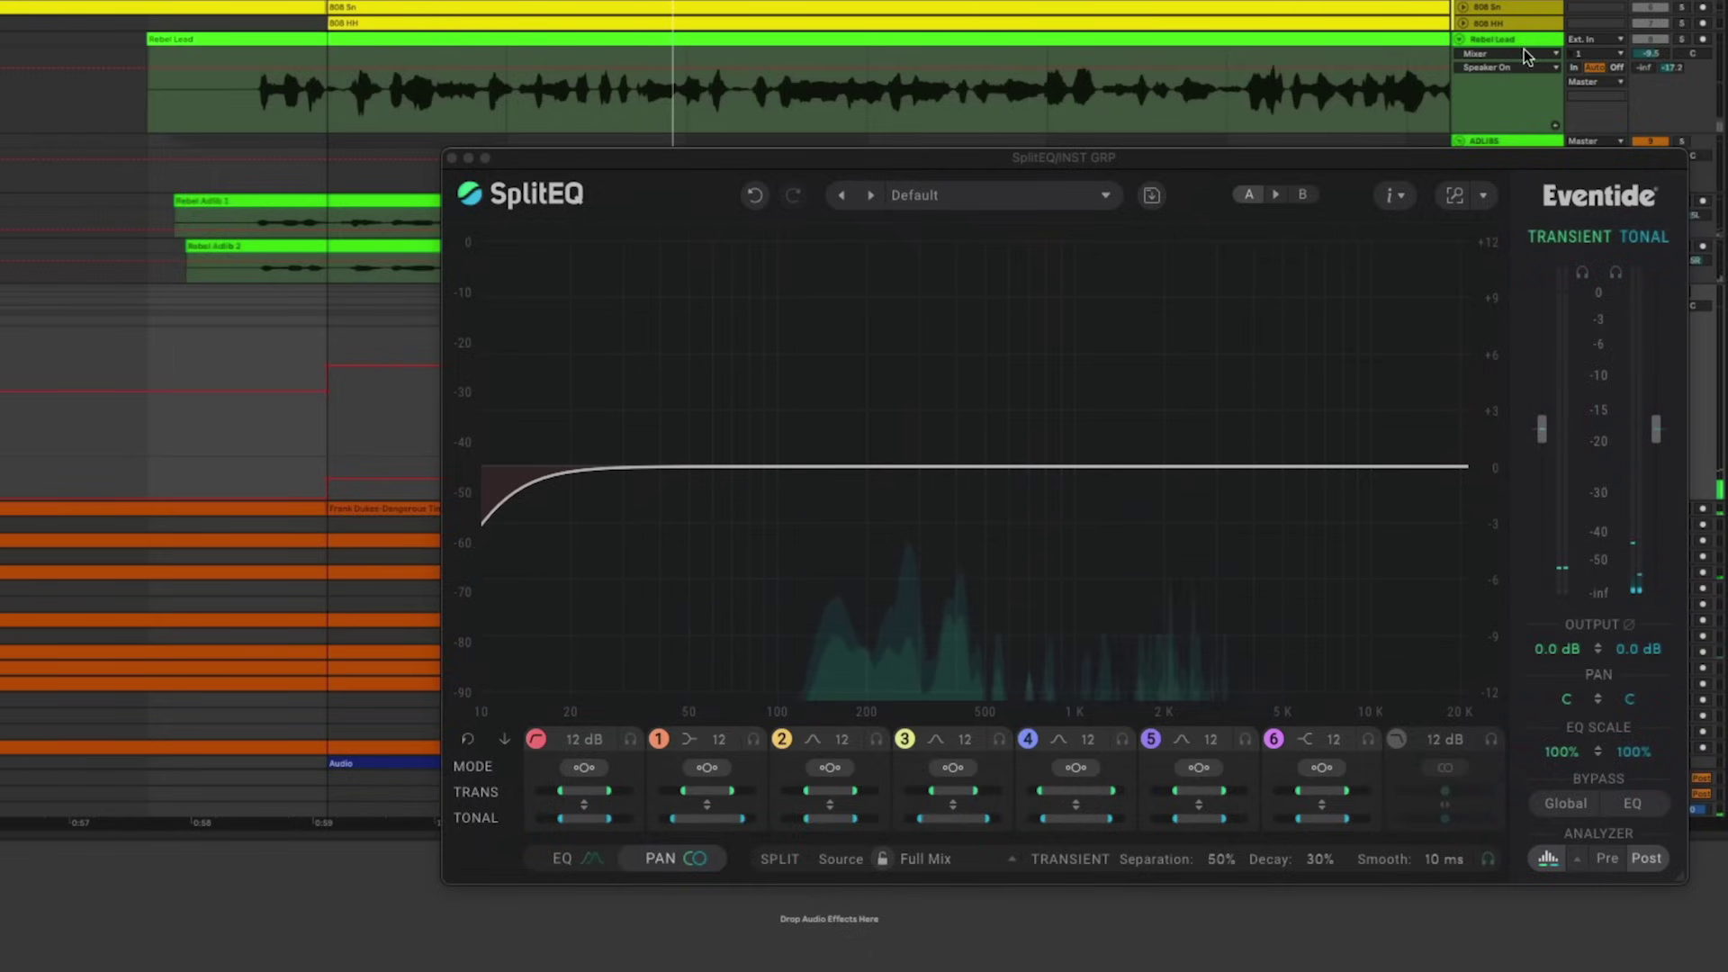
- Move the SplitEQ window off the mixer controls and solo the Rebel Lead track and ADLIBS group together with INST GRP
{"action": "left_click_drag", "start_coordinate": [1588, 151], "coordinate": [1166, 144]}
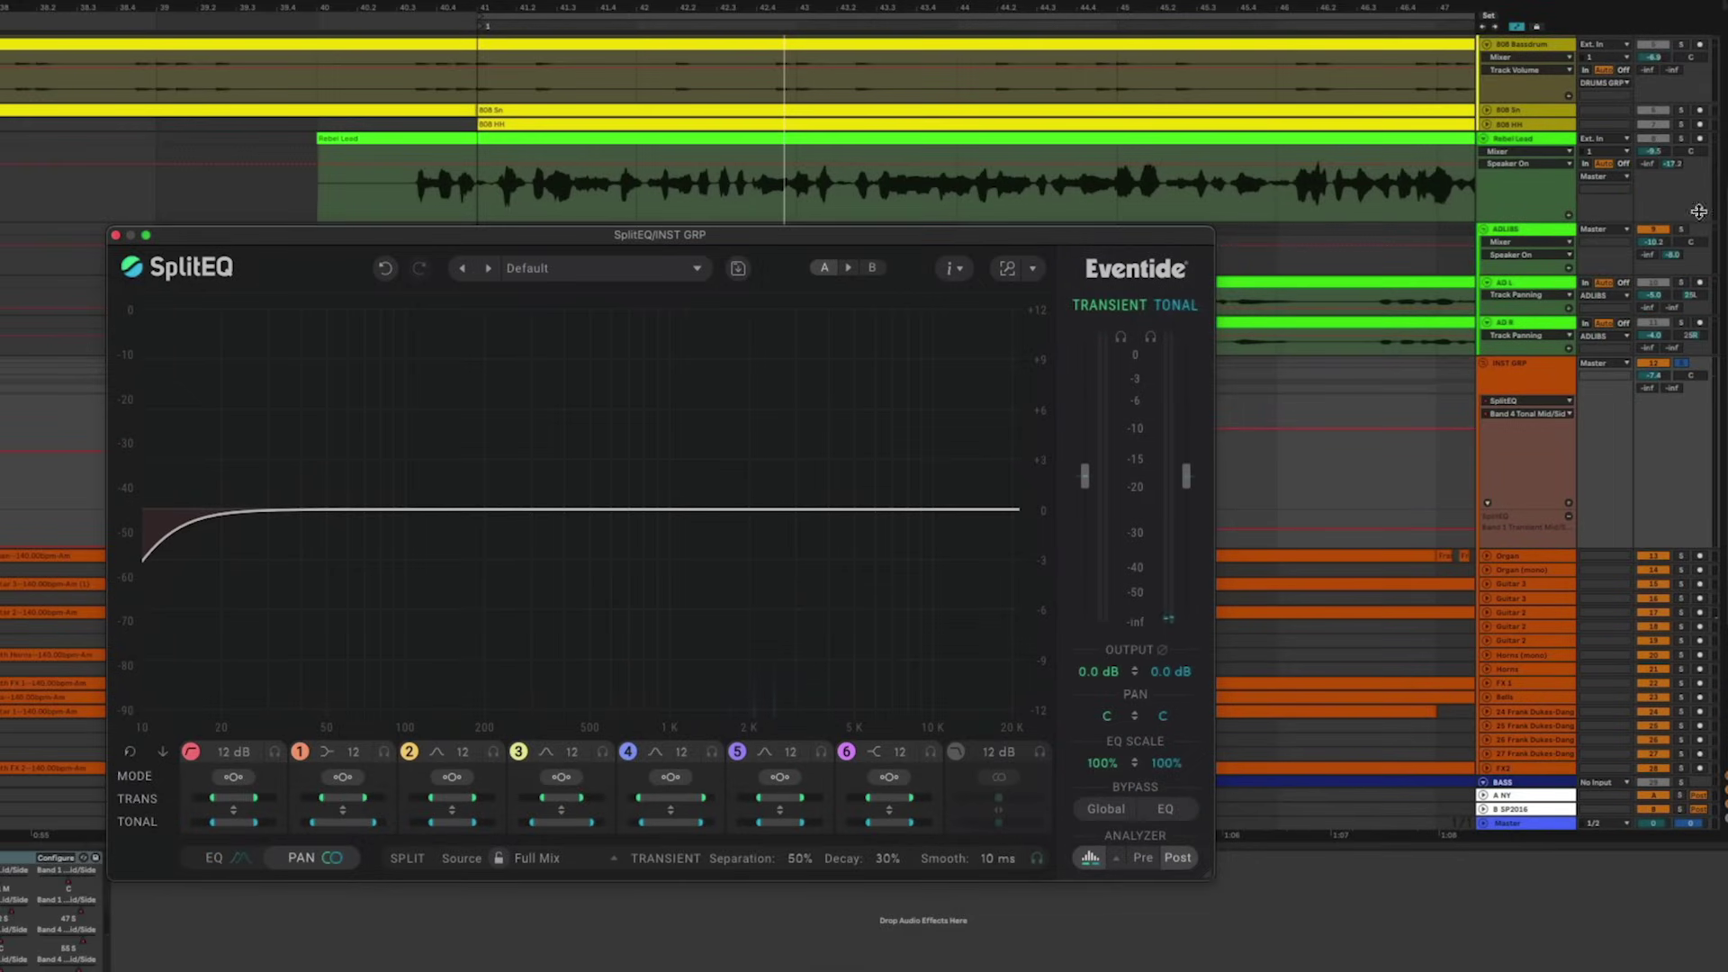
{"action": "left_click", "coordinate": [1679, 140]}
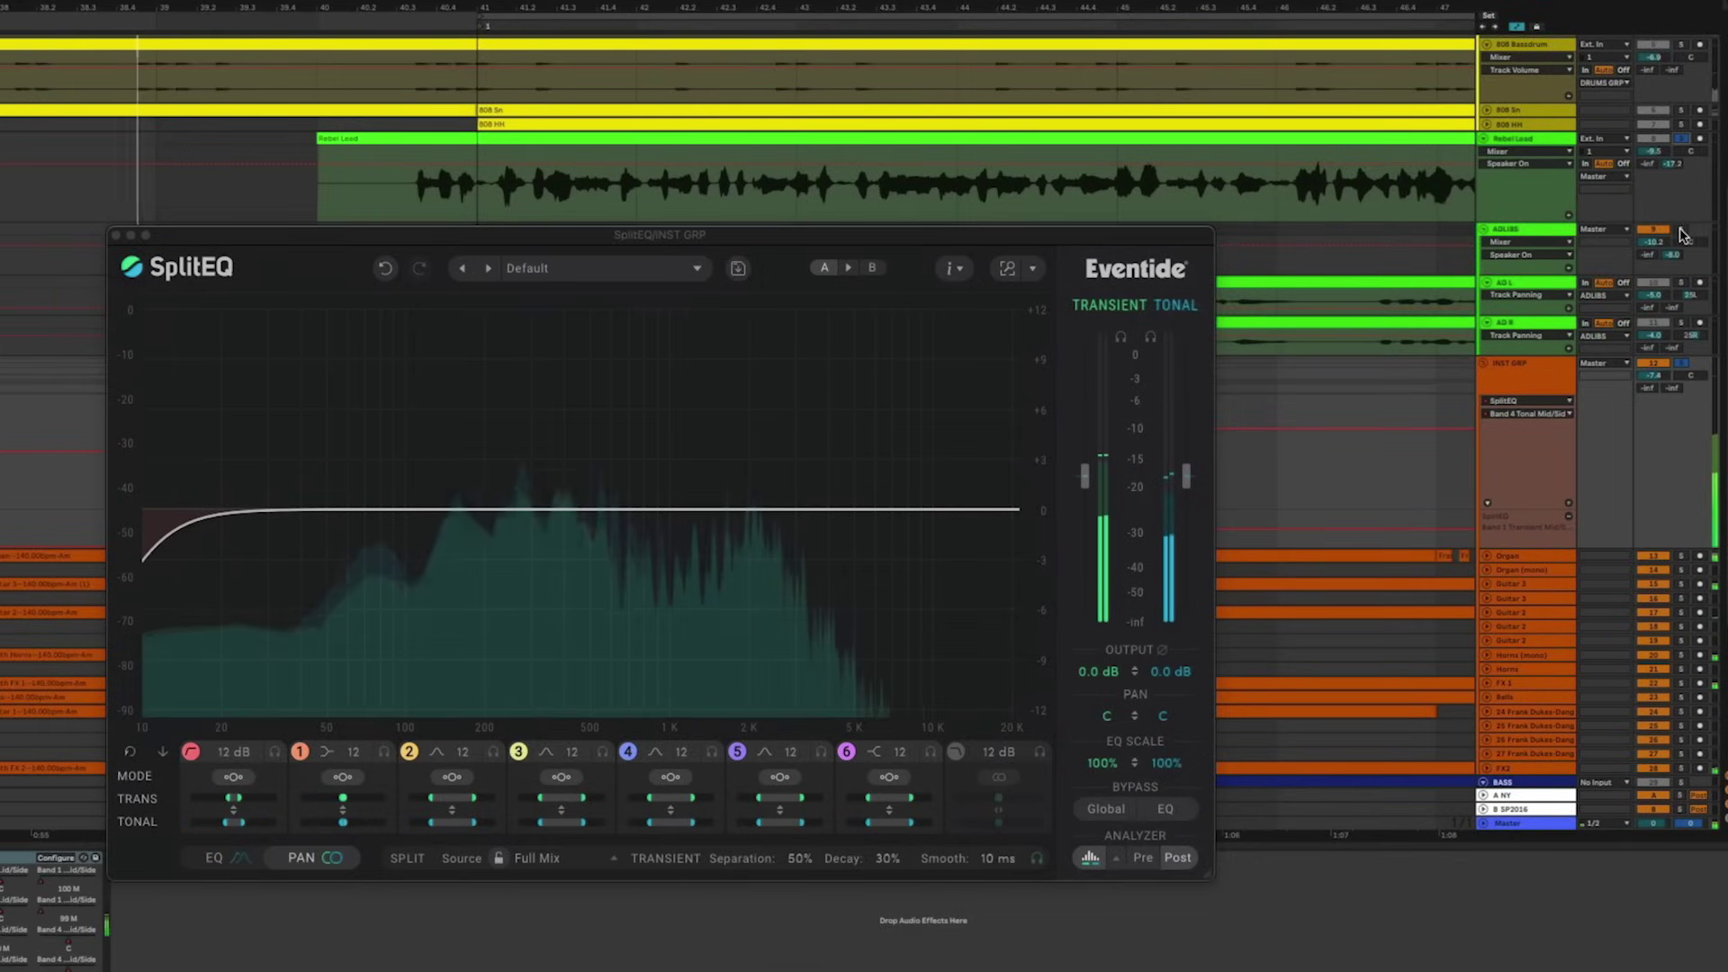
{"action": "left_click", "coordinate": [1681, 230]}
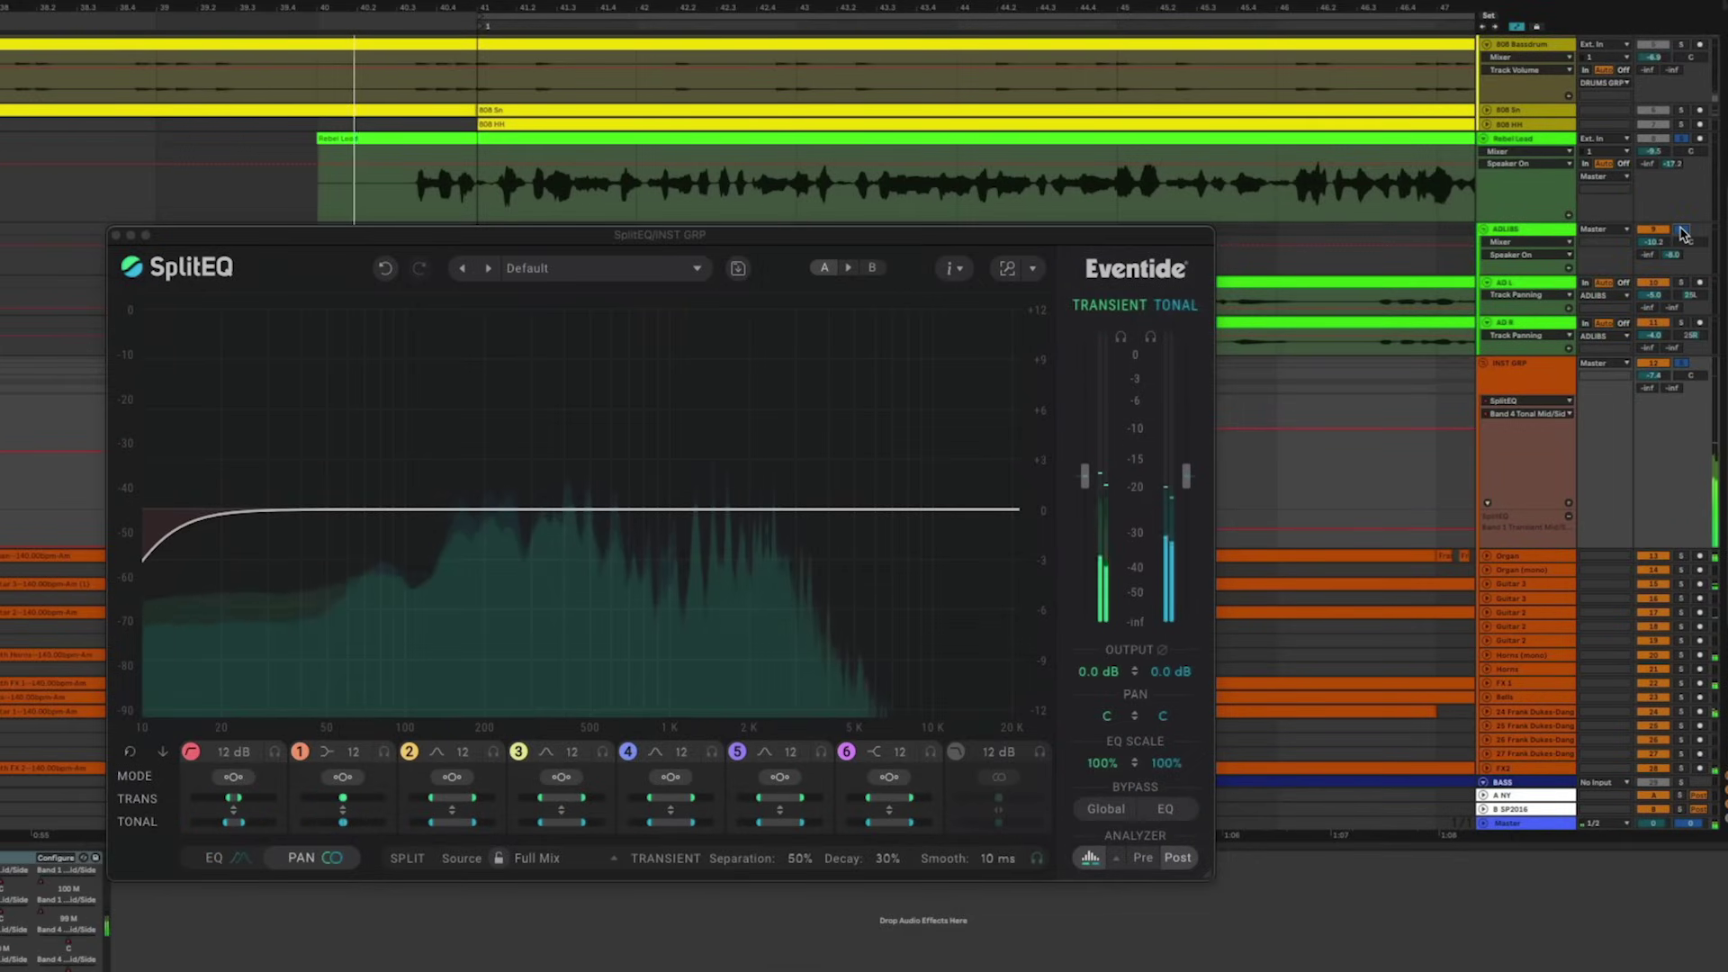